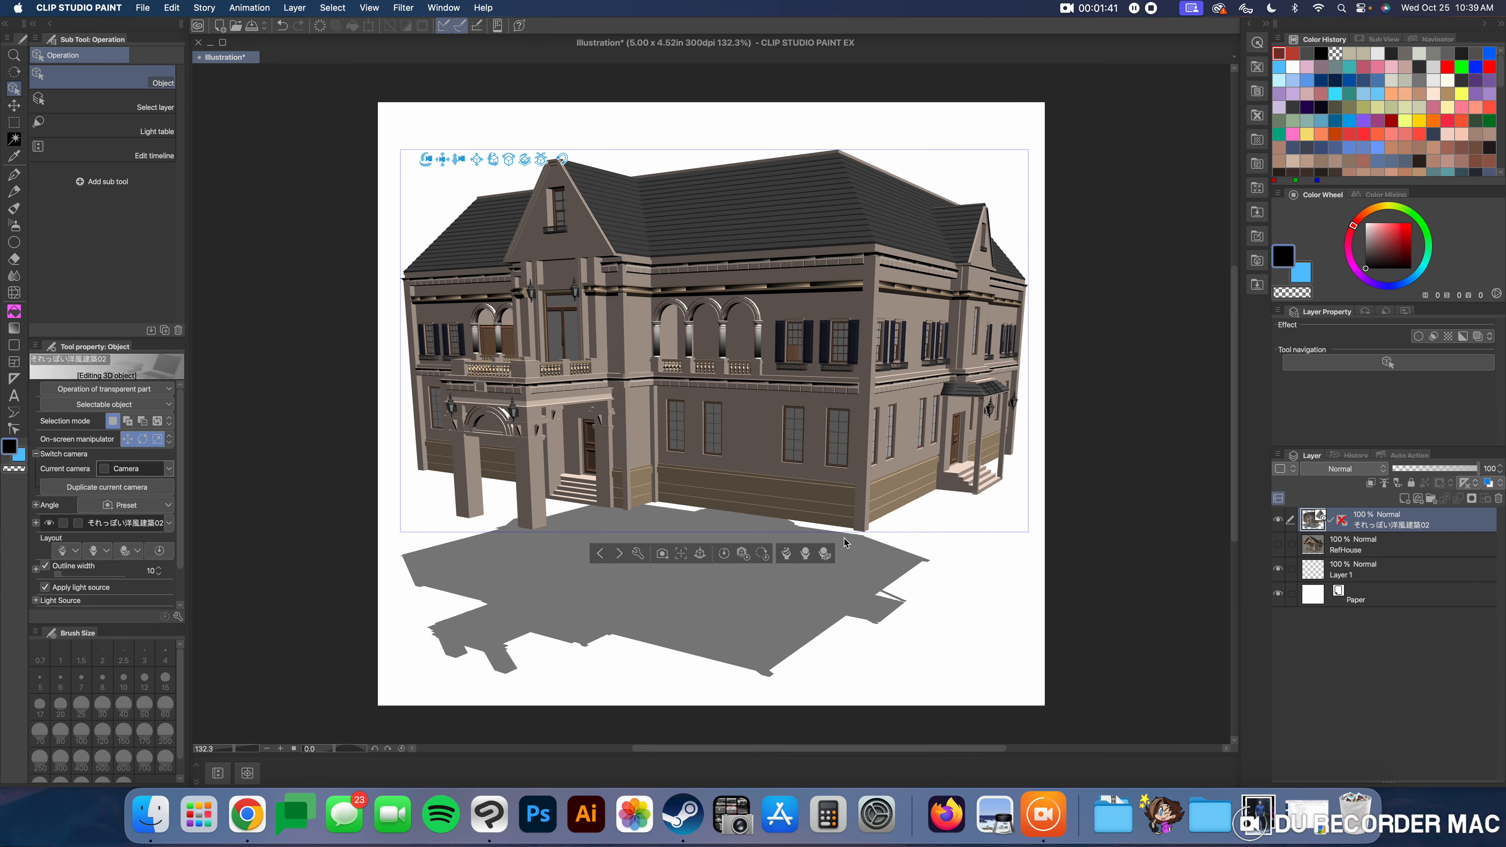
# Step: Orbit the house model slightly and disable its shadows cast on the ground, switching the applied light source off and back on to compare
pyautogui.moveTo(429, 165); pyautogui.dragTo(420, 165)
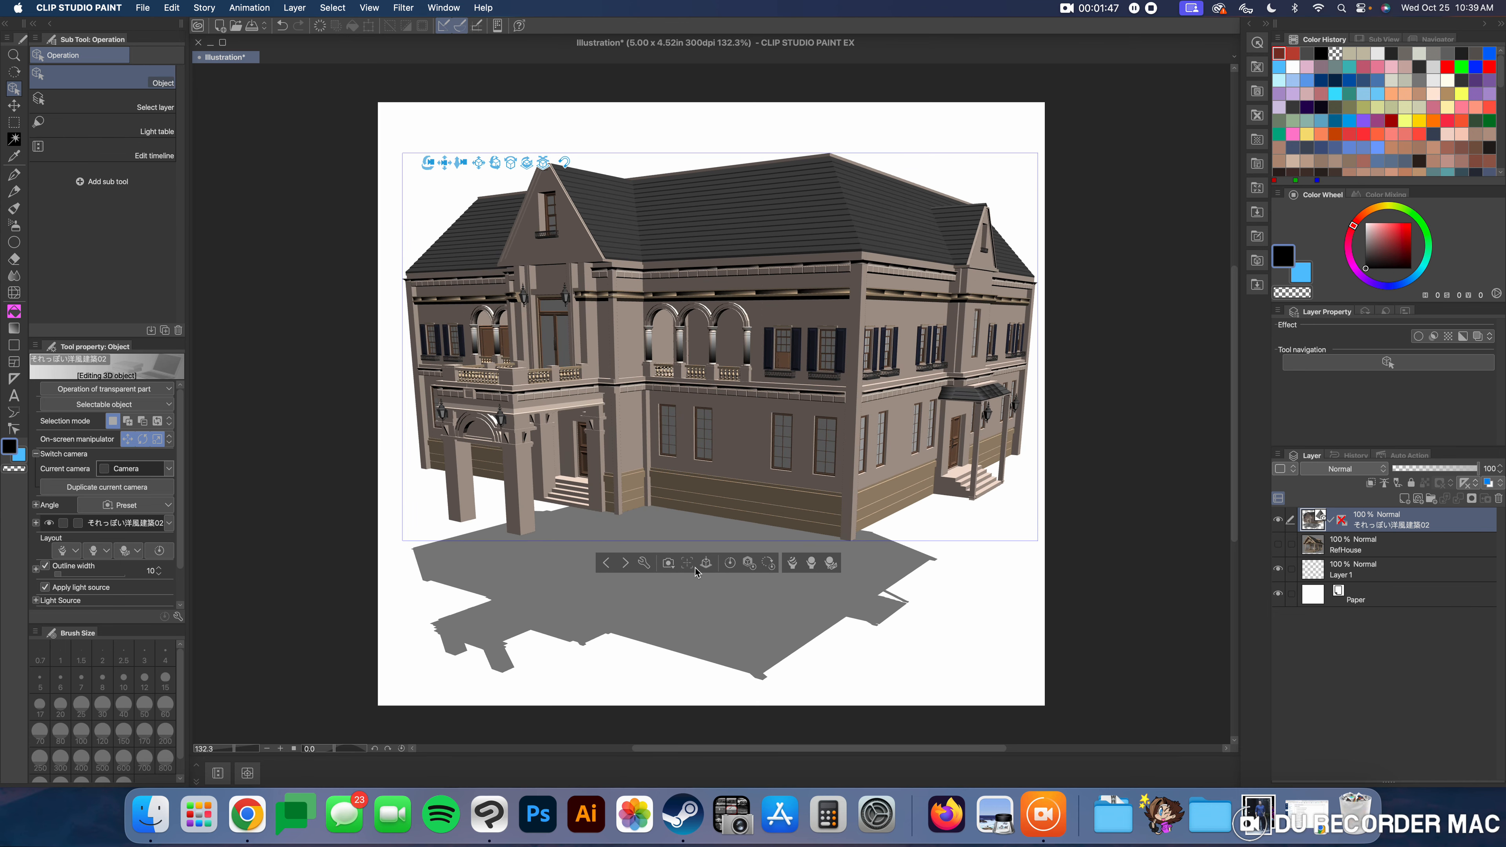
pyautogui.click(644, 564)
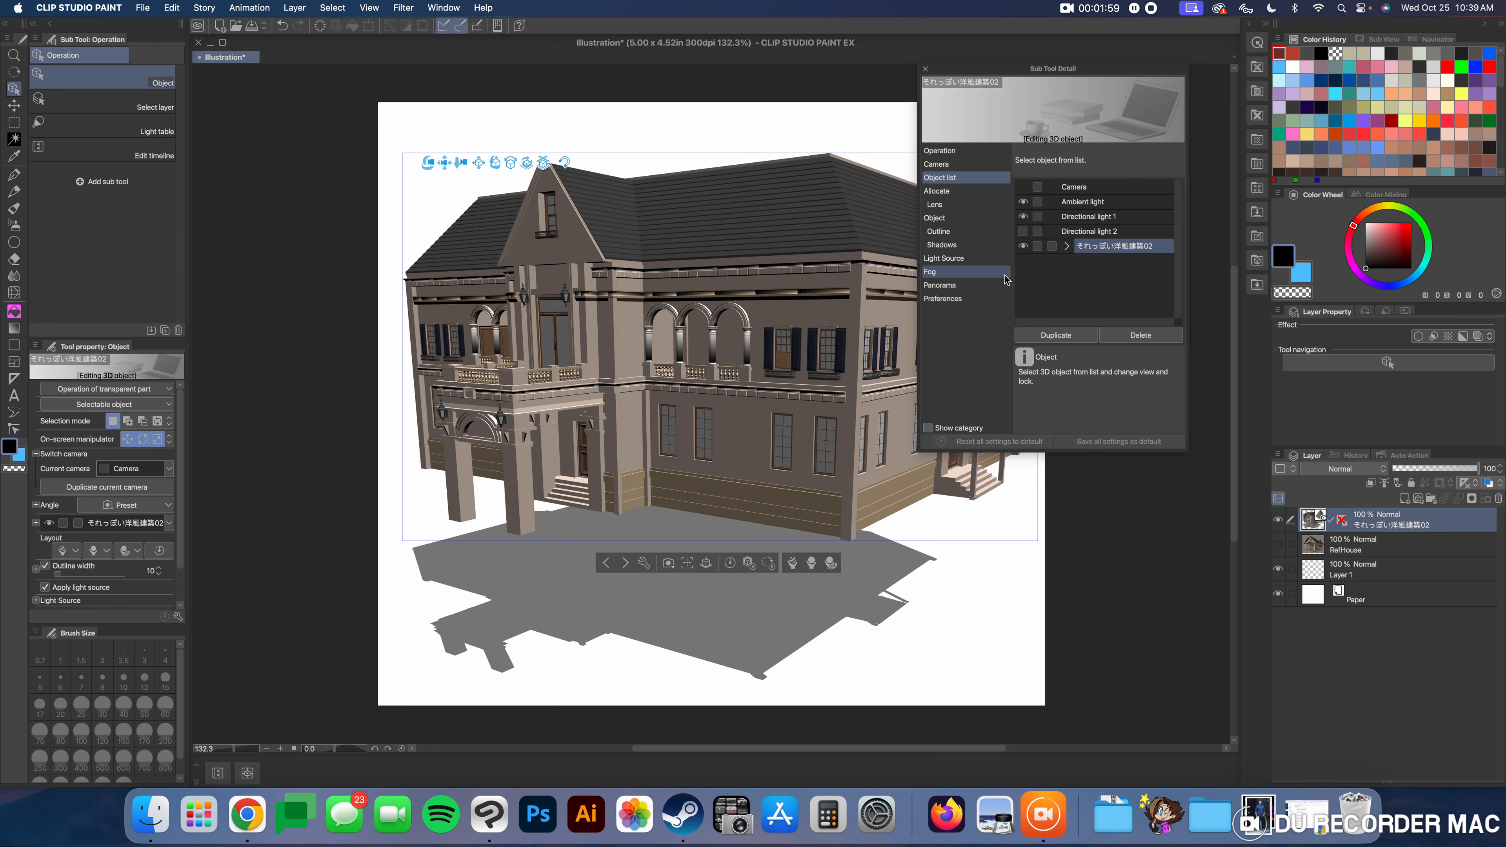
pyautogui.click(943, 251)
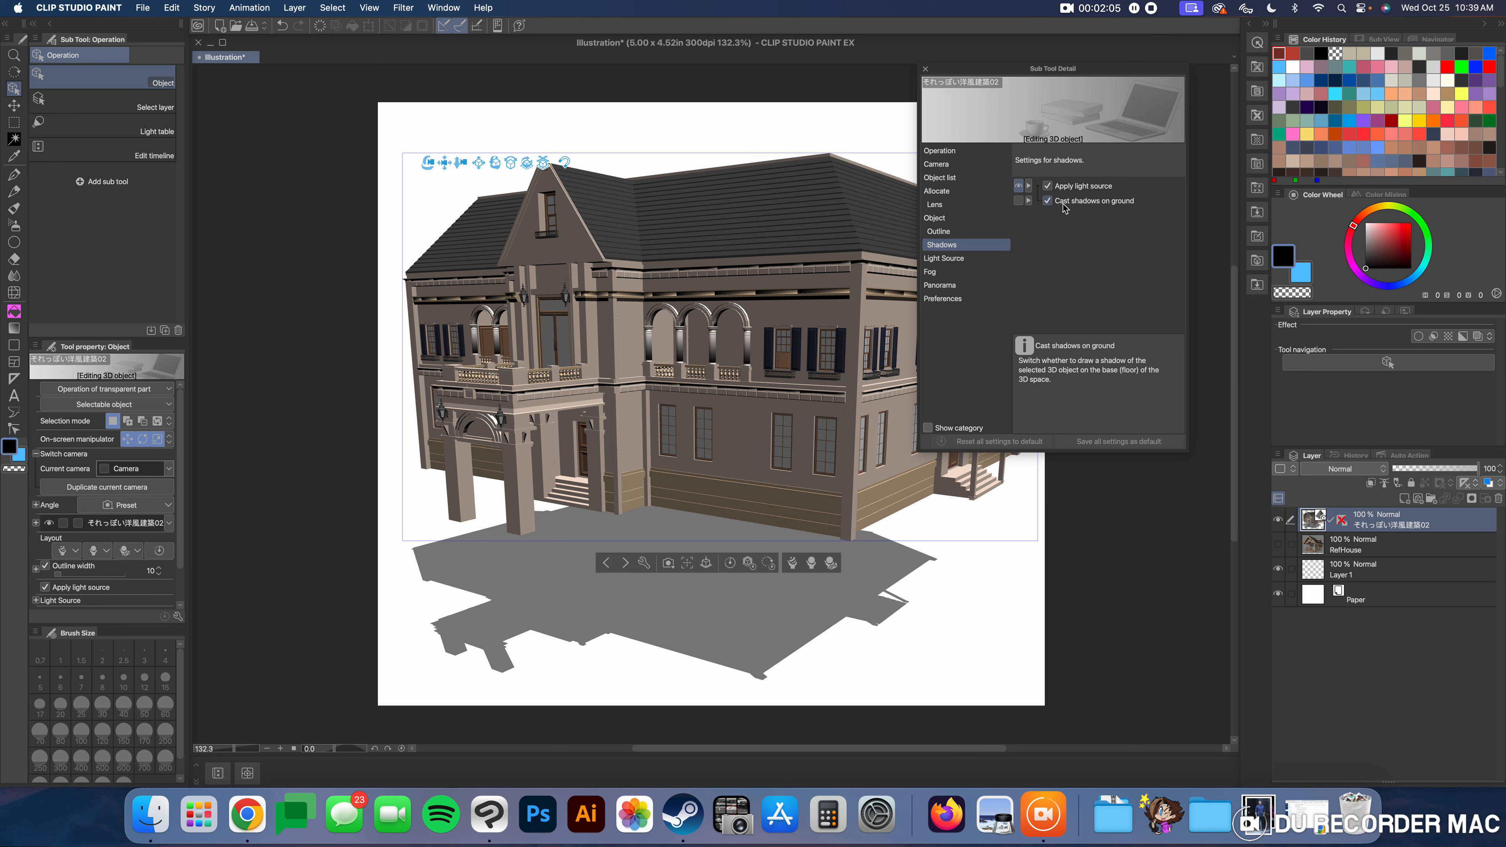
pyautogui.click(1047, 201)
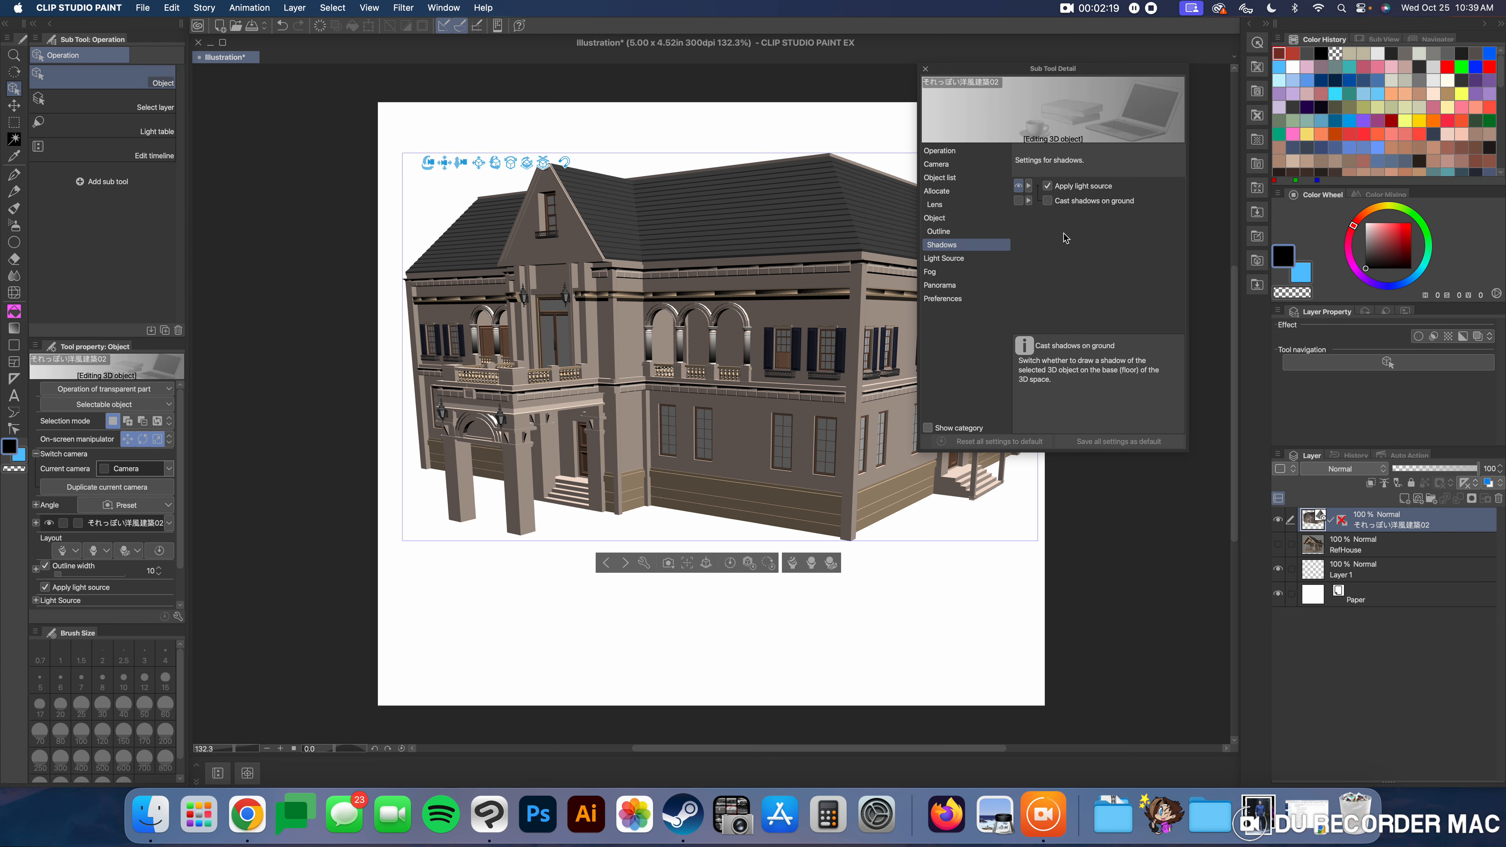
pyautogui.click(1047, 187)
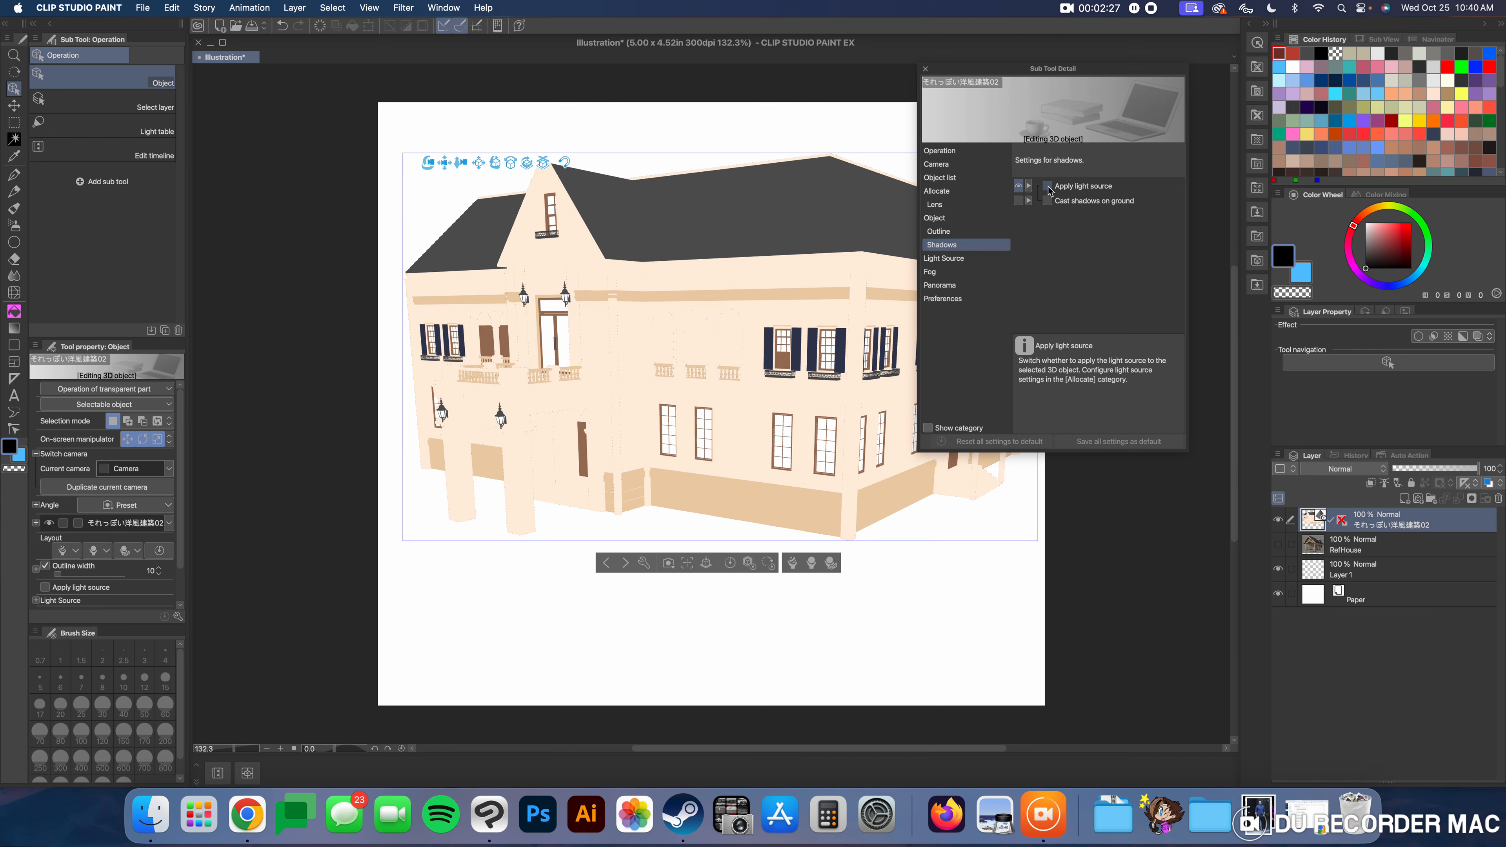
pyautogui.click(1047, 187)
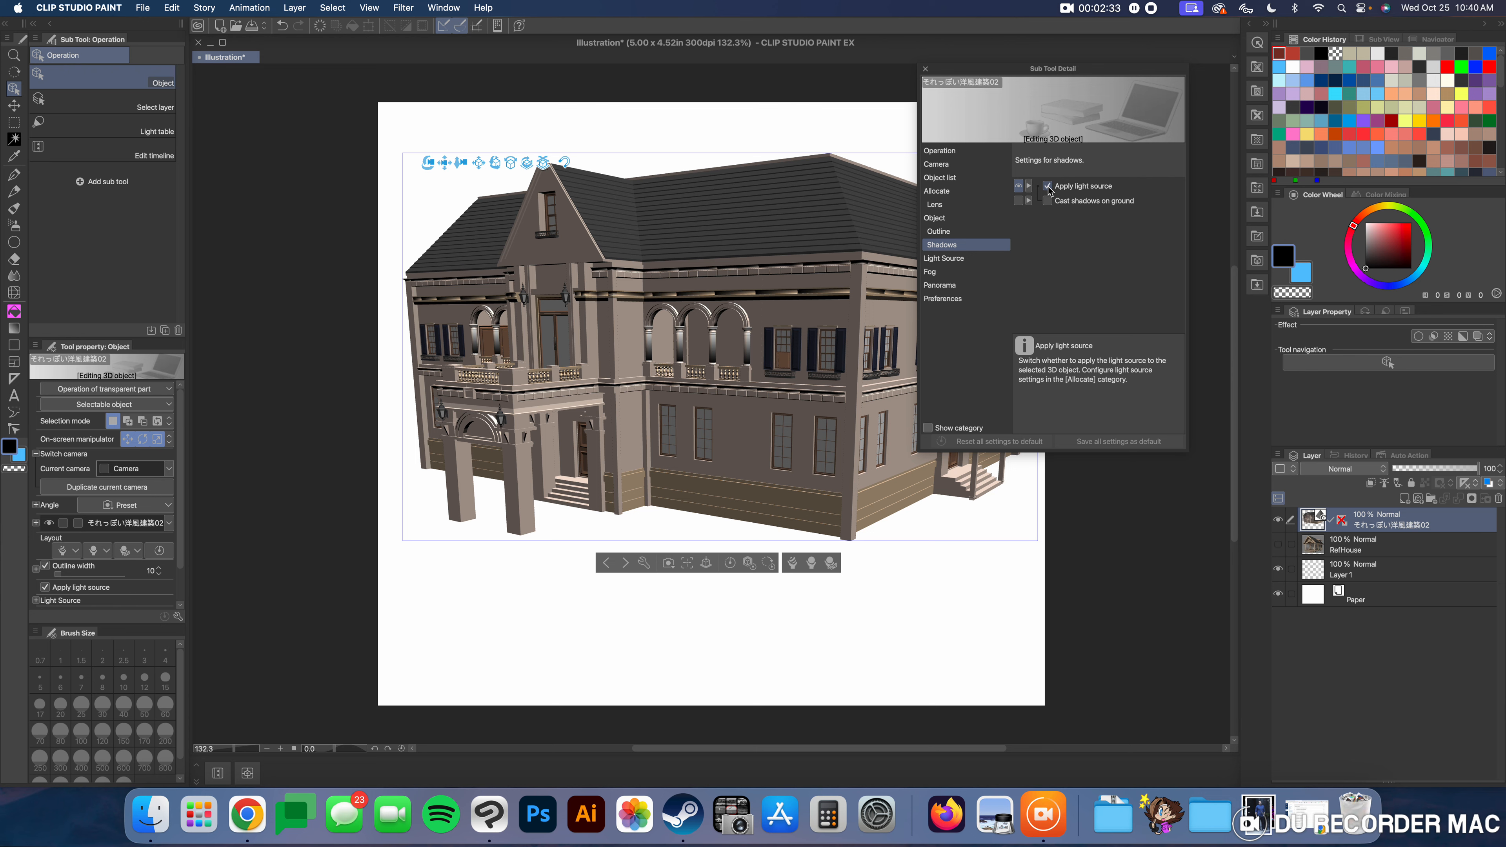
# Step: Adjust the direction of the directional light falling on the house model using the light source sphere
pyautogui.click(946, 260)
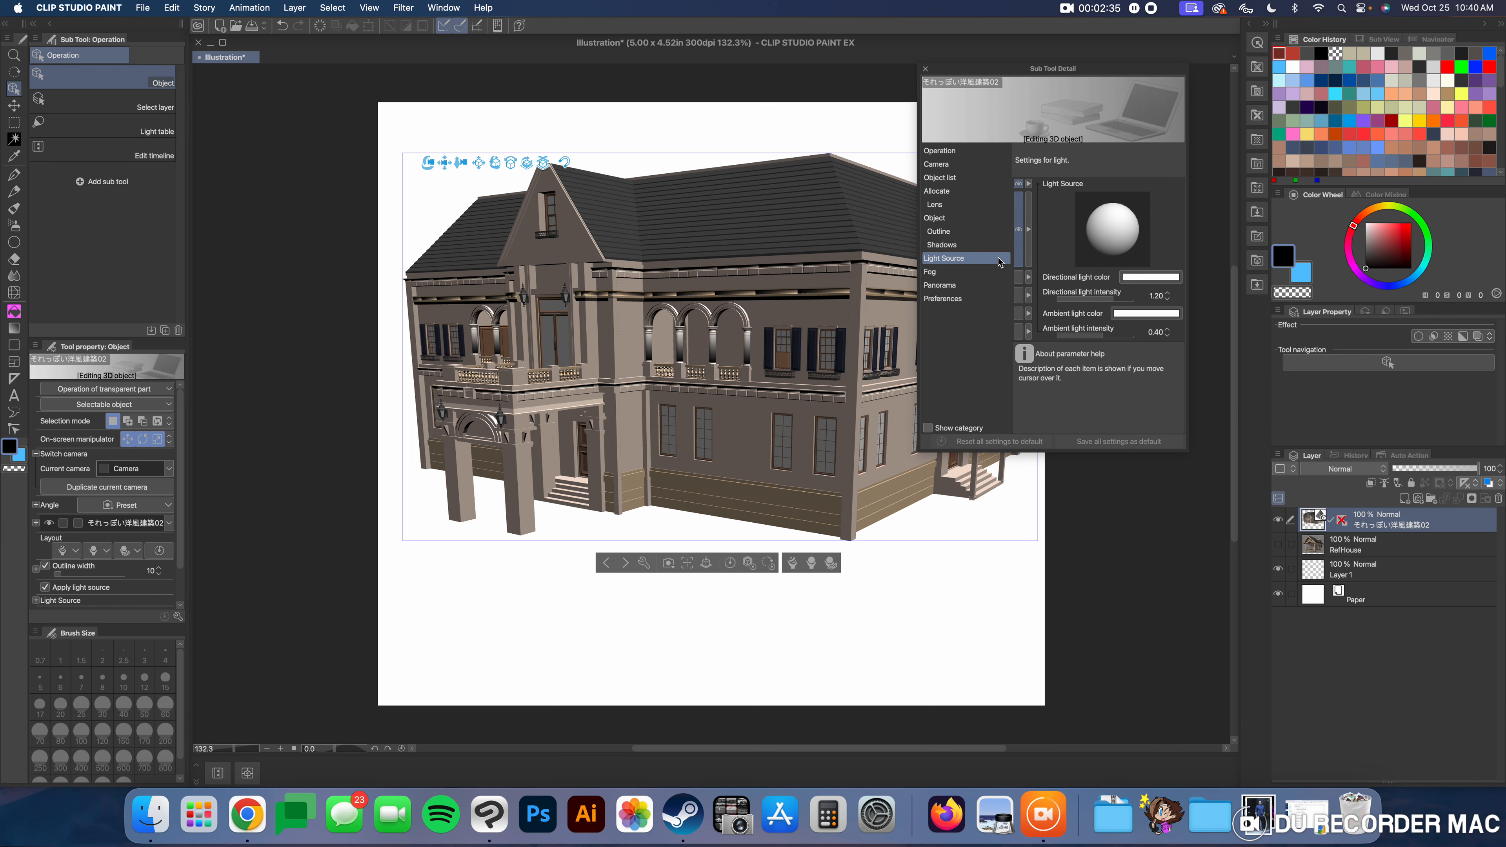
pyautogui.moveTo(1119, 220); pyautogui.dragTo(1100, 219)
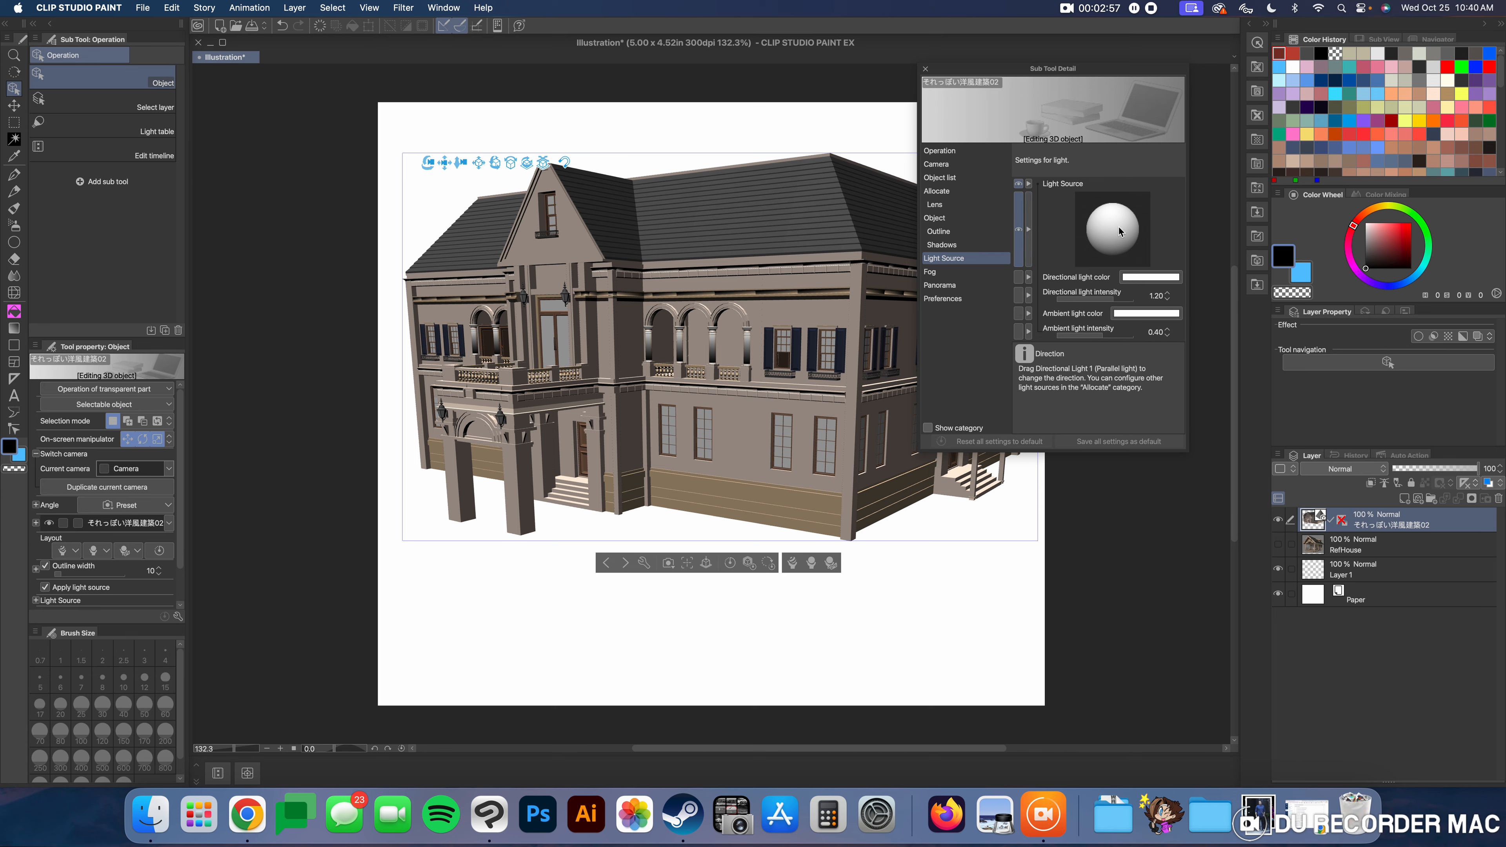
pyautogui.moveTo(1118, 224)
pyautogui.mouseDown()
pyautogui.moveTo(1106, 236)
pyautogui.moveTo(1119, 216)
pyautogui.moveTo(1138, 227)
pyautogui.mouseUp()
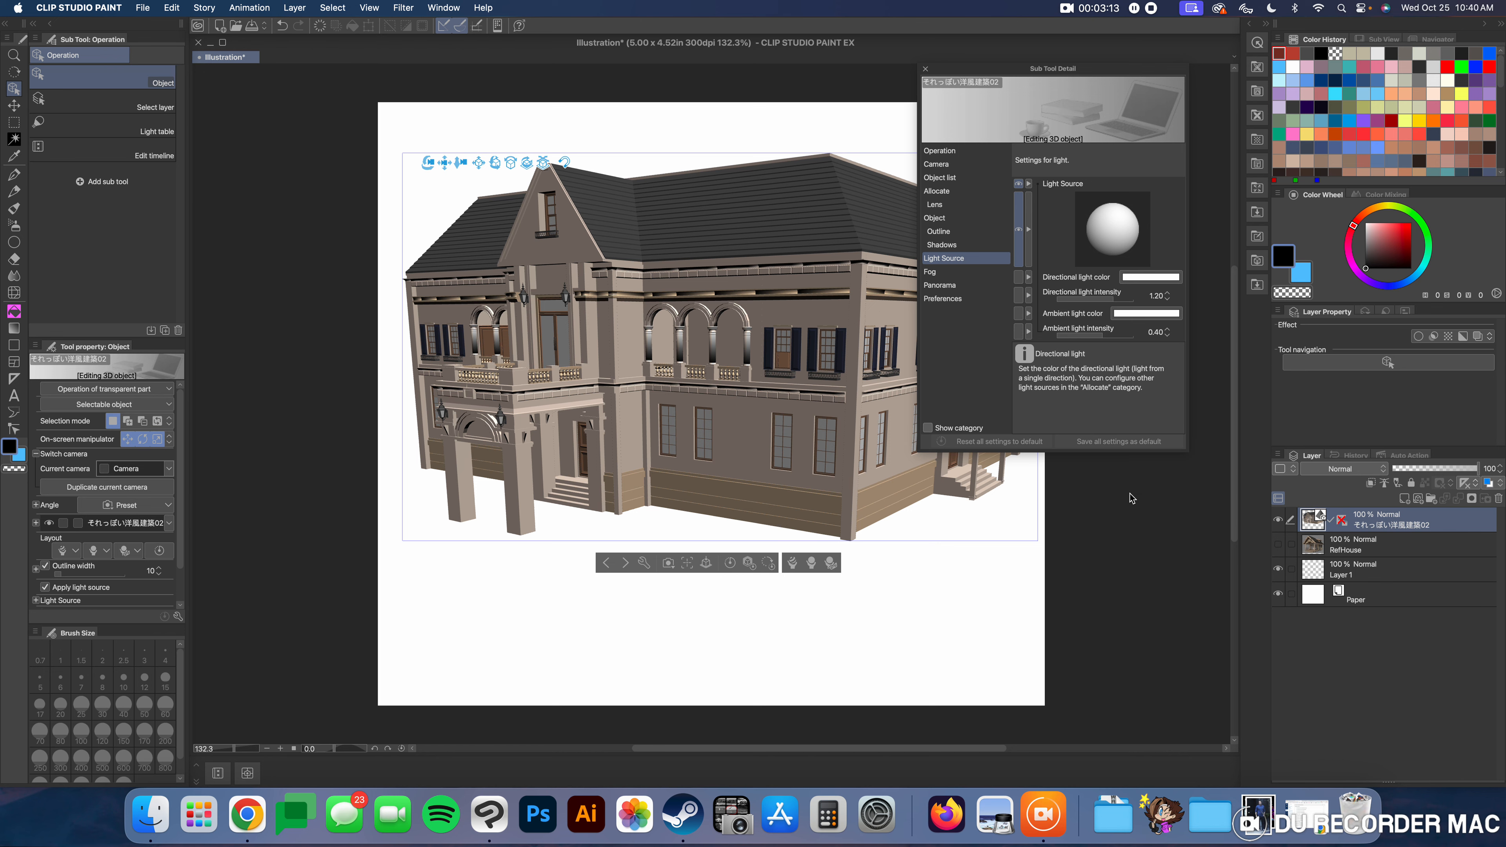
# Step: Expand the building's parts in the object list and switch individual part groups, including the roof group 付属部品, off and back on
pyautogui.click(942, 178)
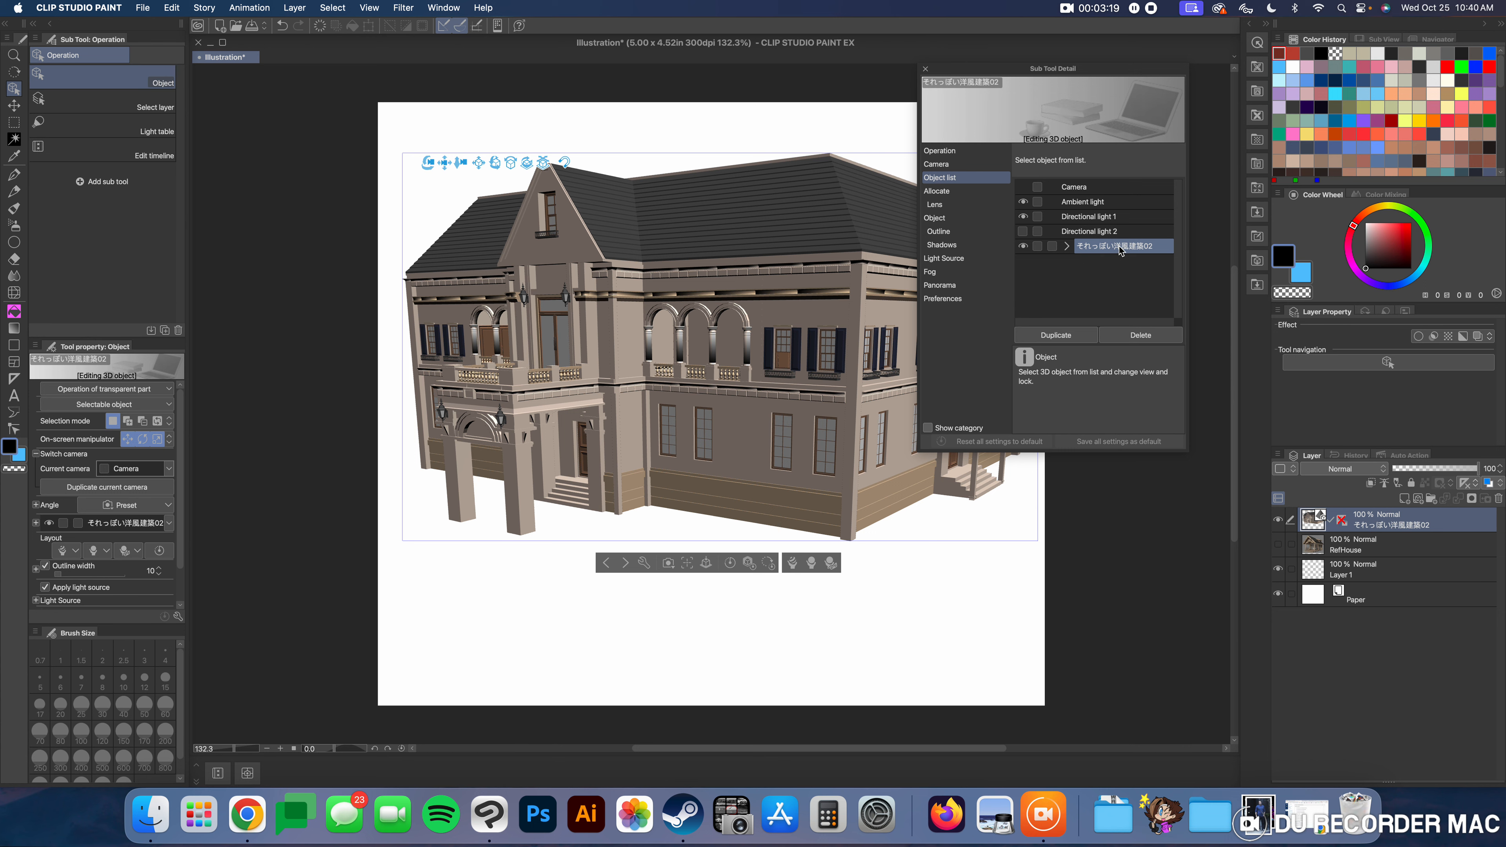
pyautogui.click(1068, 247)
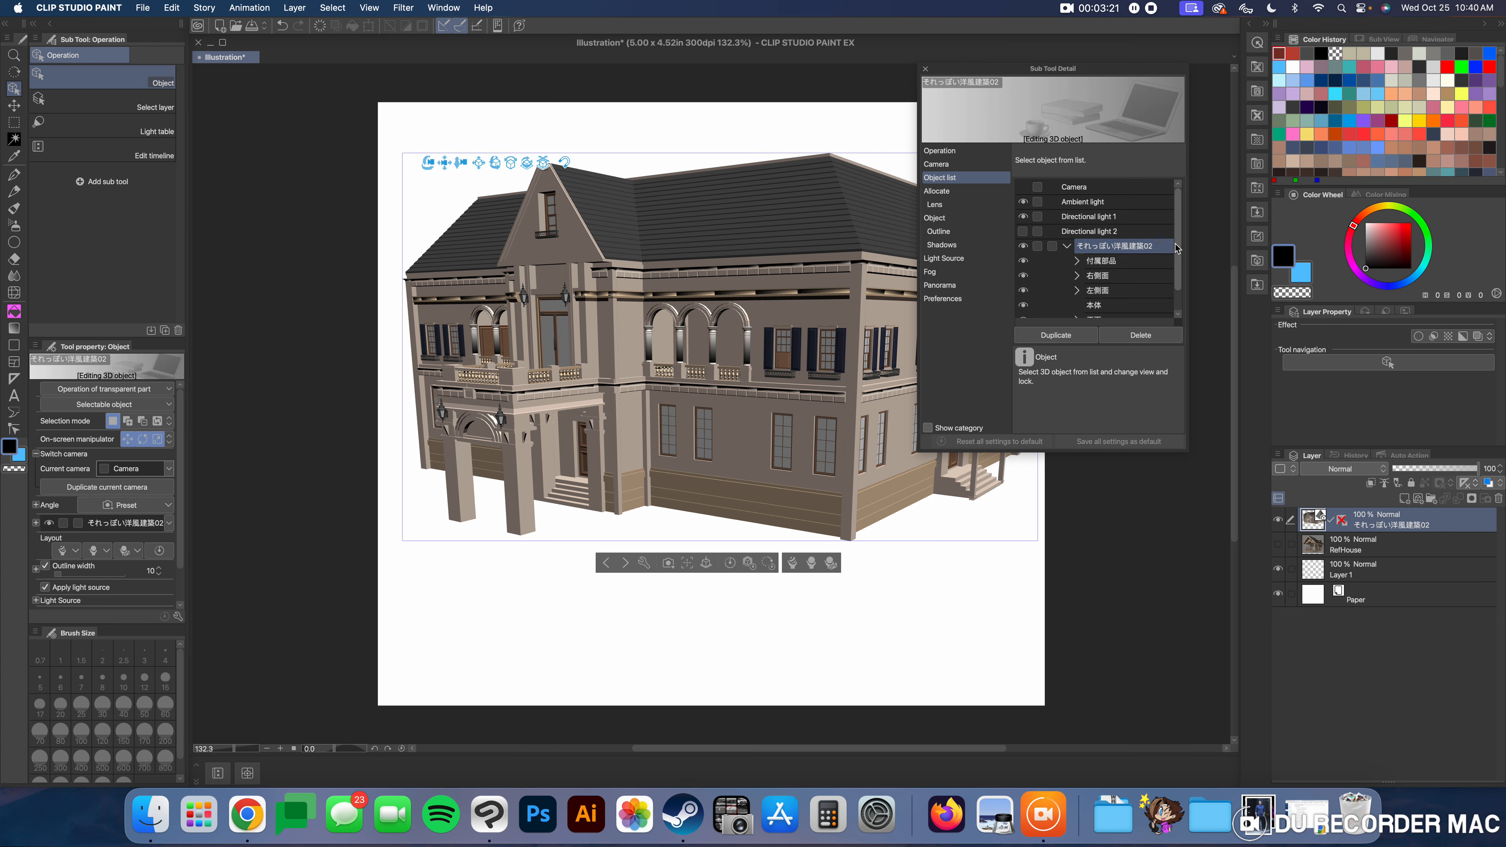
pyautogui.moveTo(1177, 249); pyautogui.dragTo(1176, 265)
pyautogui.click(1022, 270)
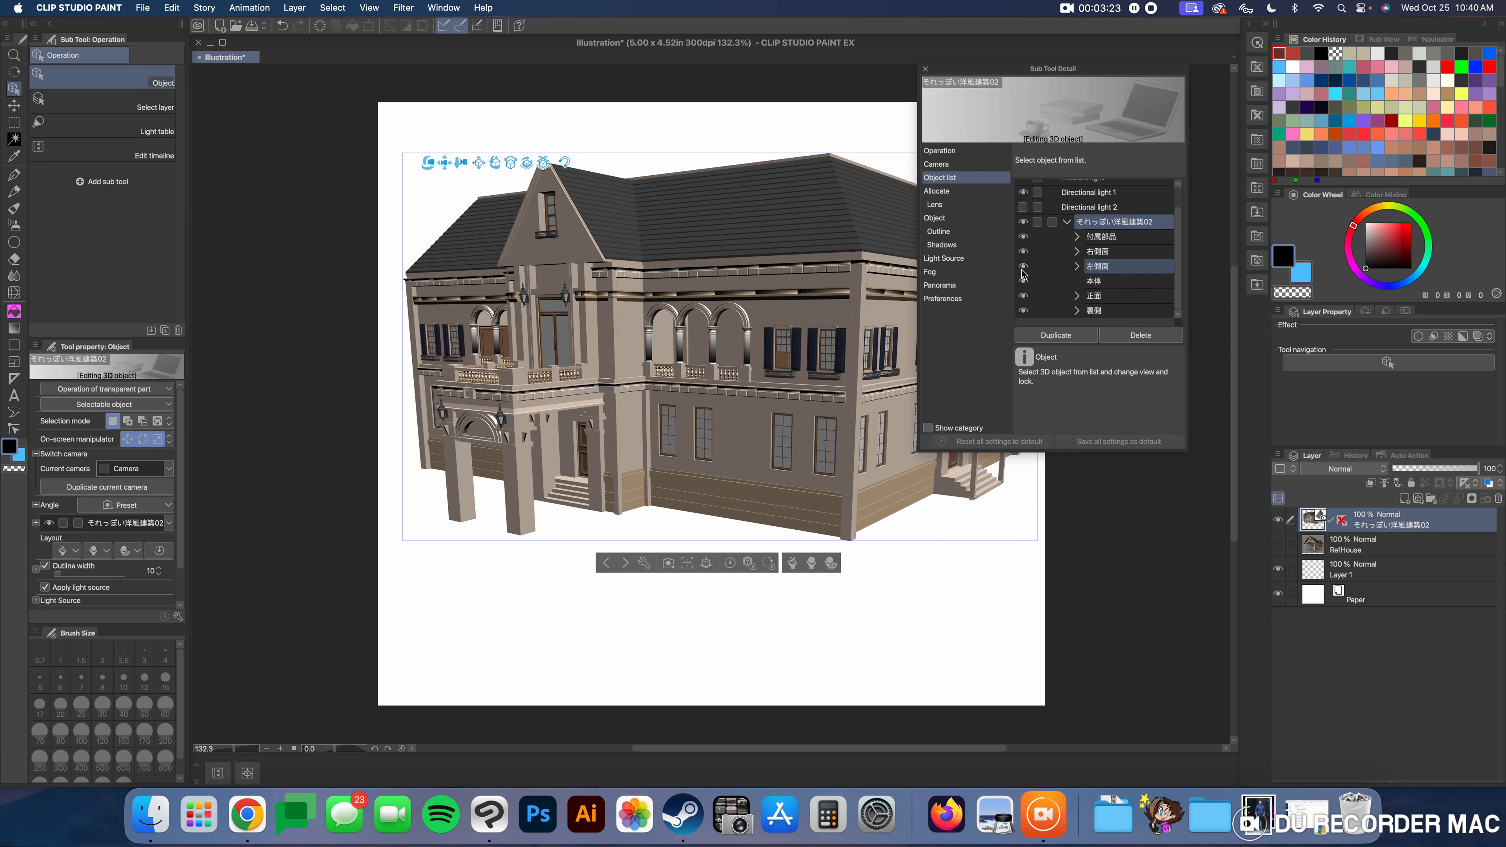
pyautogui.click(1022, 252)
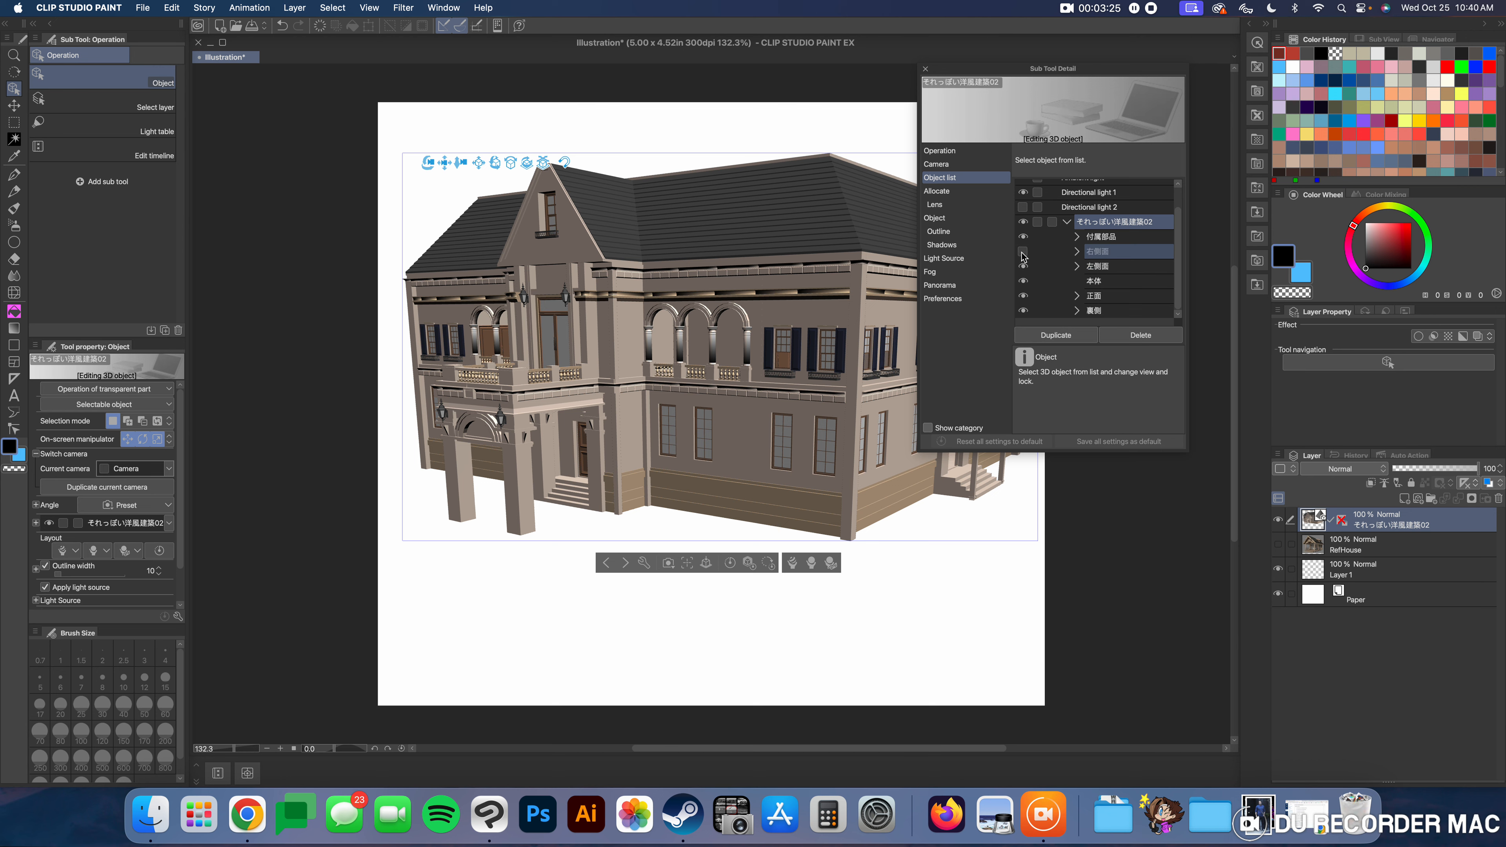
pyautogui.click(1023, 237)
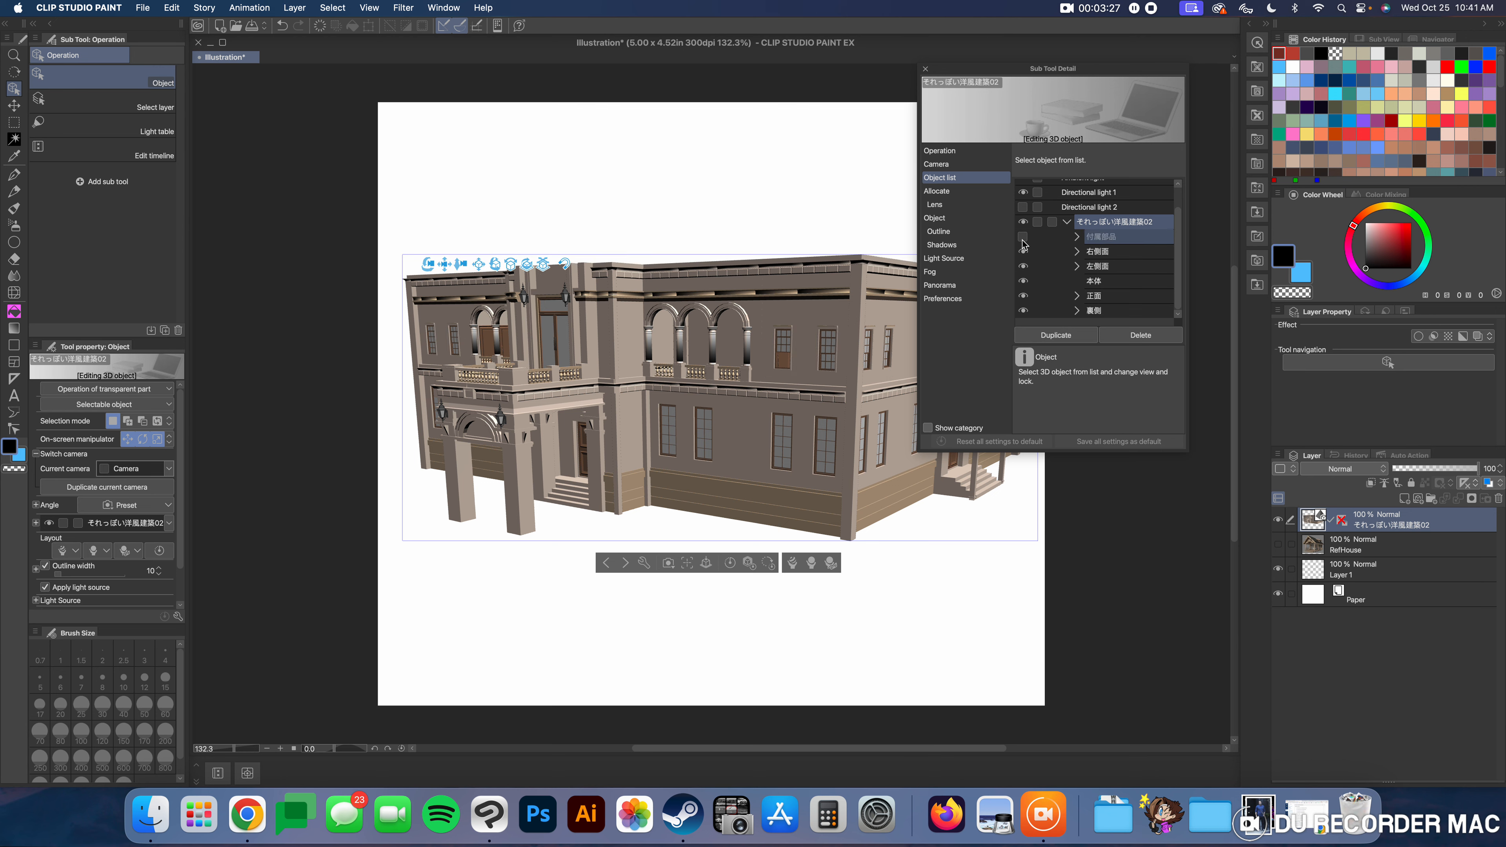
pyautogui.click(1022, 239)
pyautogui.click(1024, 310)
pyautogui.click(1025, 310)
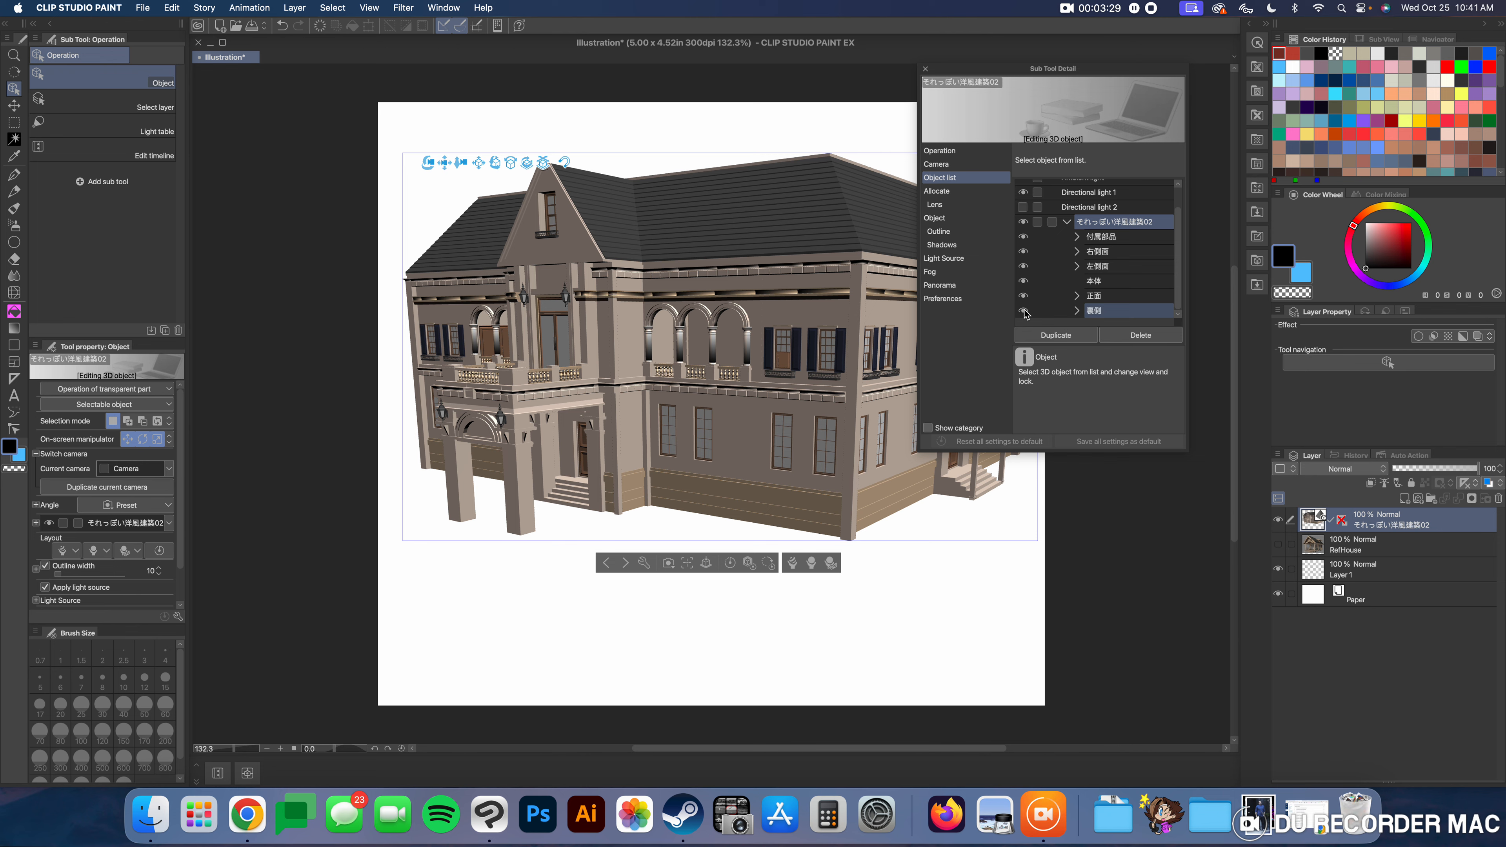
pyautogui.click(1022, 238)
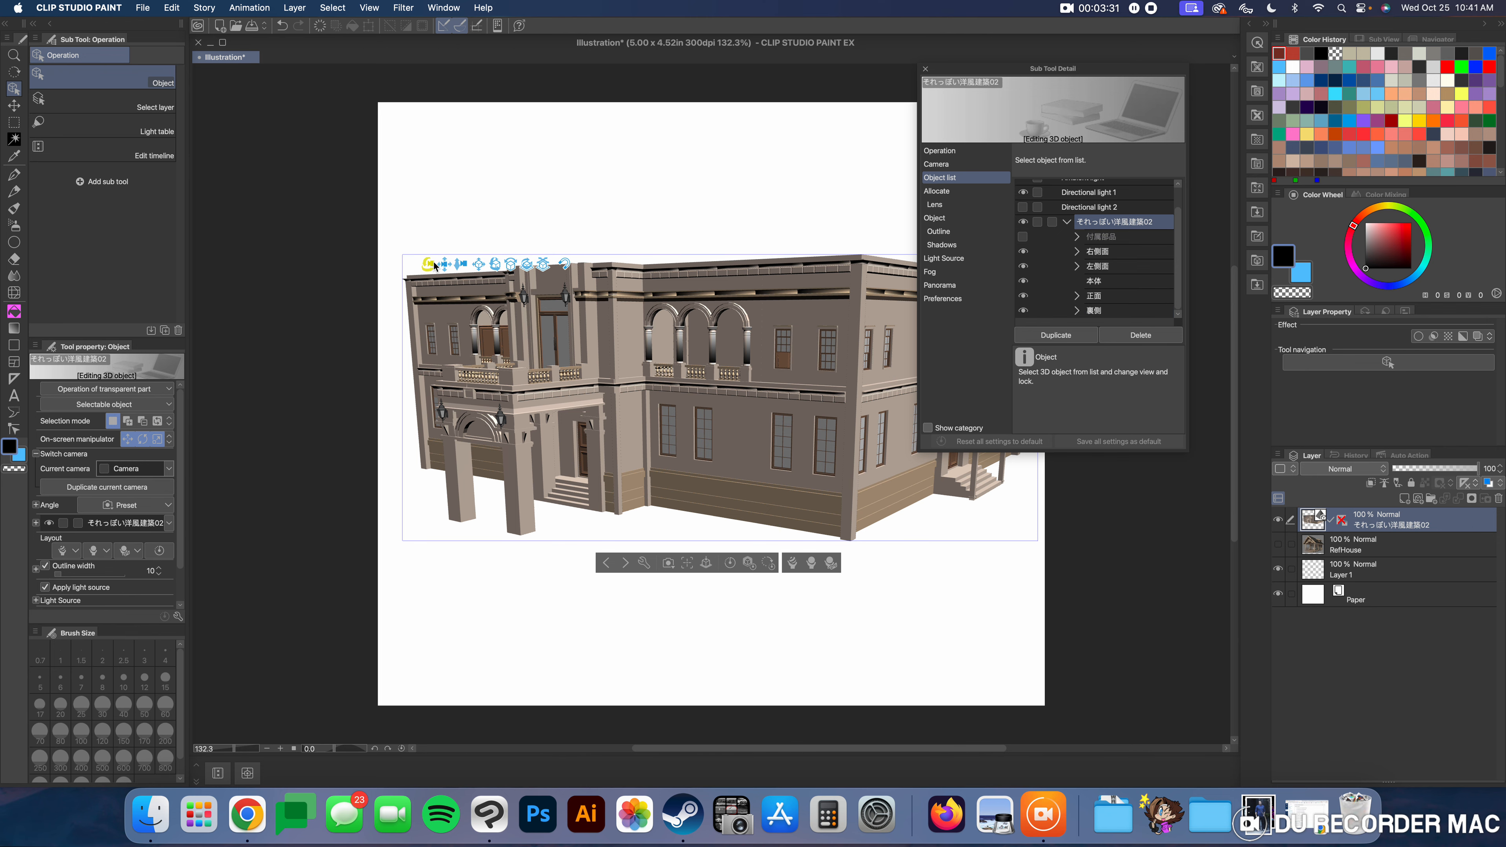
pyautogui.moveTo(435, 265); pyautogui.dragTo(467, 255)
pyautogui.click(1022, 236)
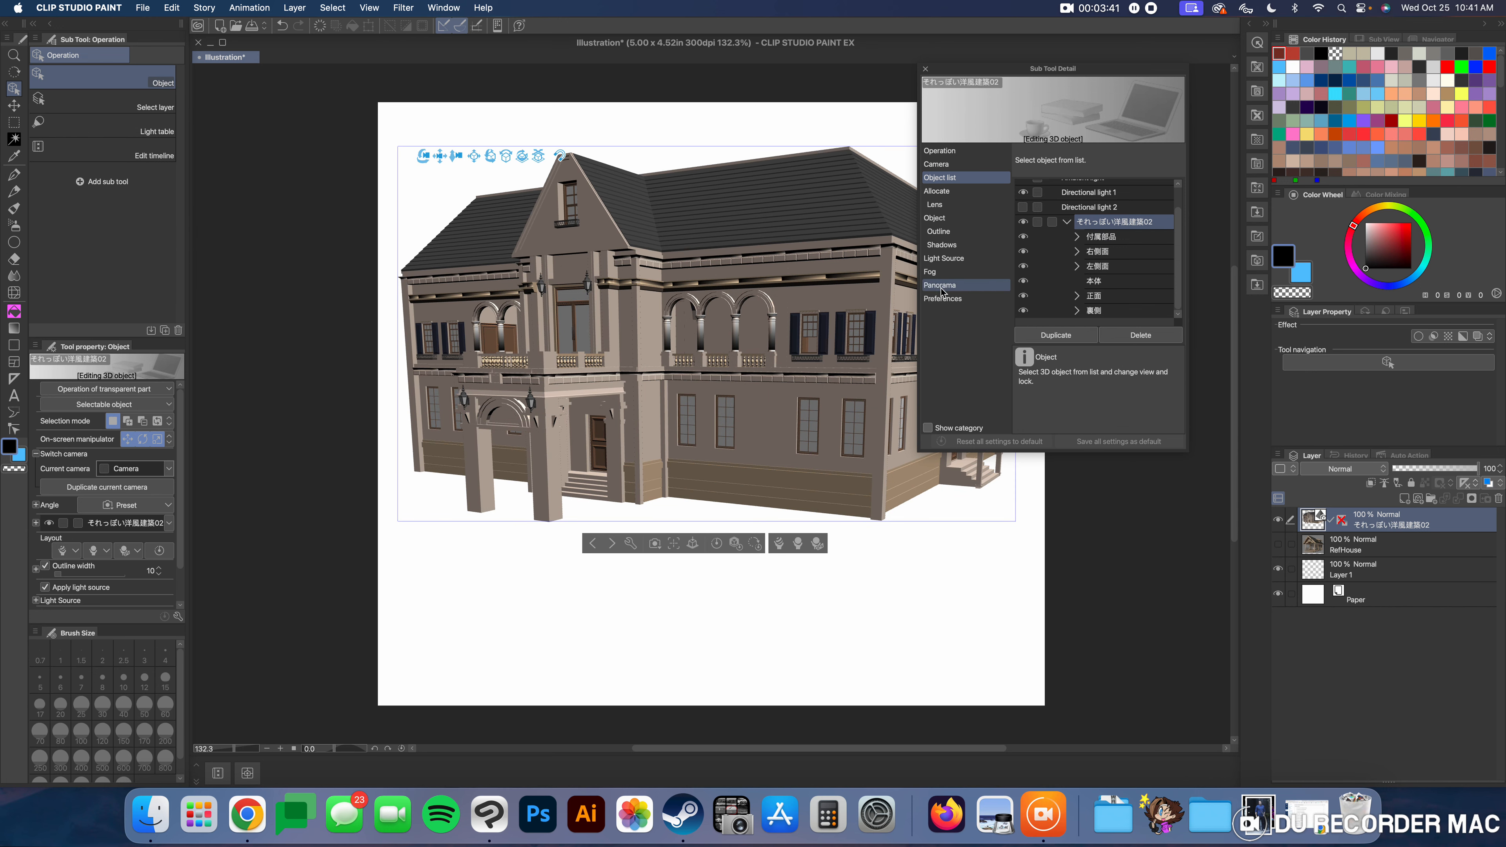
# Step: Expand the 正面 group and toggle the visibility of its part 正面_窓_右01, leaving that part hidden
pyautogui.click(1023, 295)
pyautogui.click(1023, 296)
pyautogui.click(1077, 296)
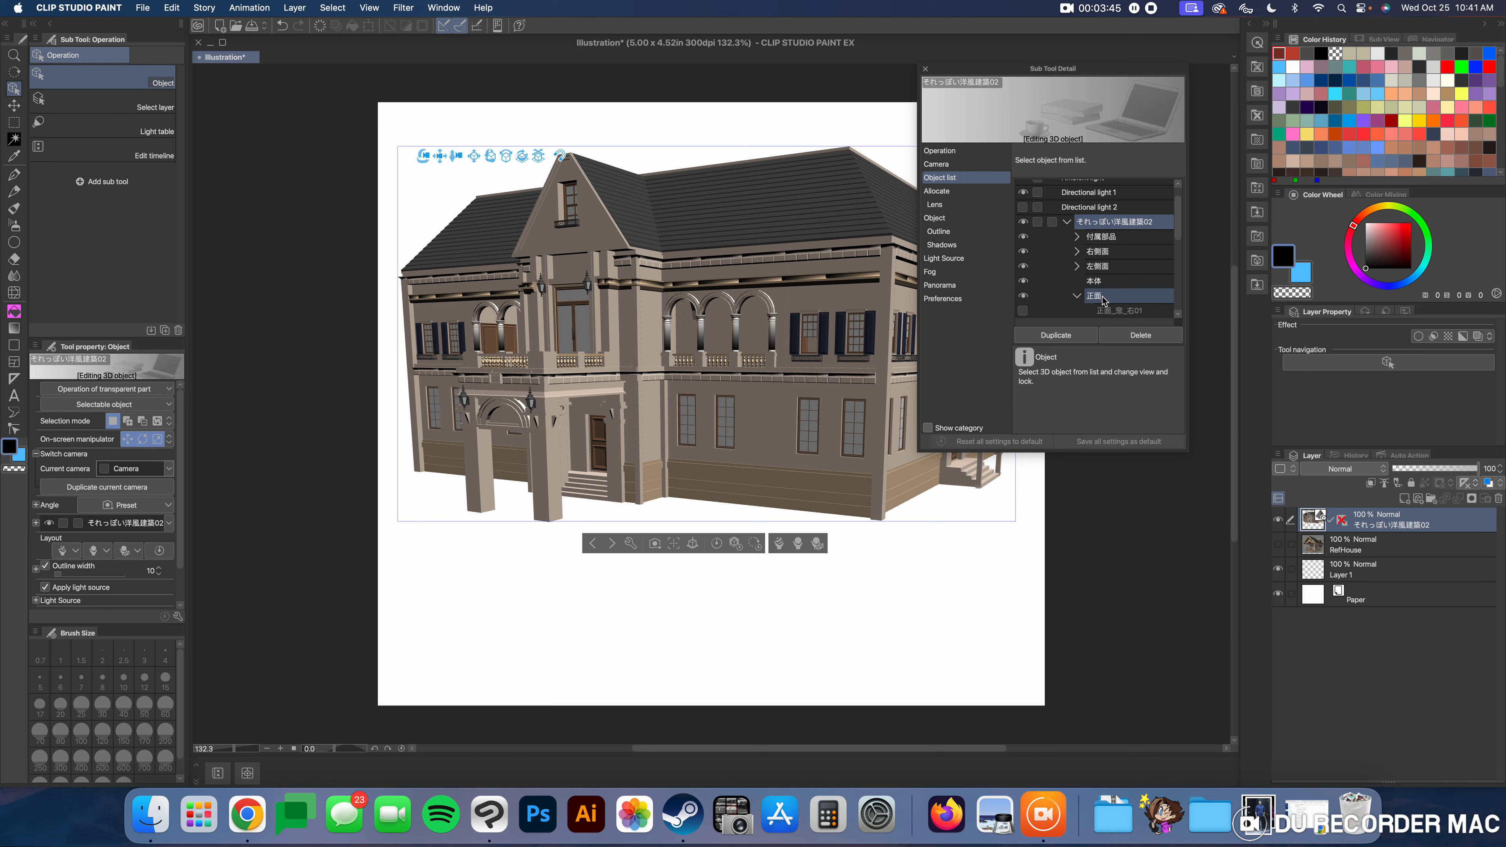
pyautogui.moveTo(1178, 233); pyautogui.dragTo(1178, 253)
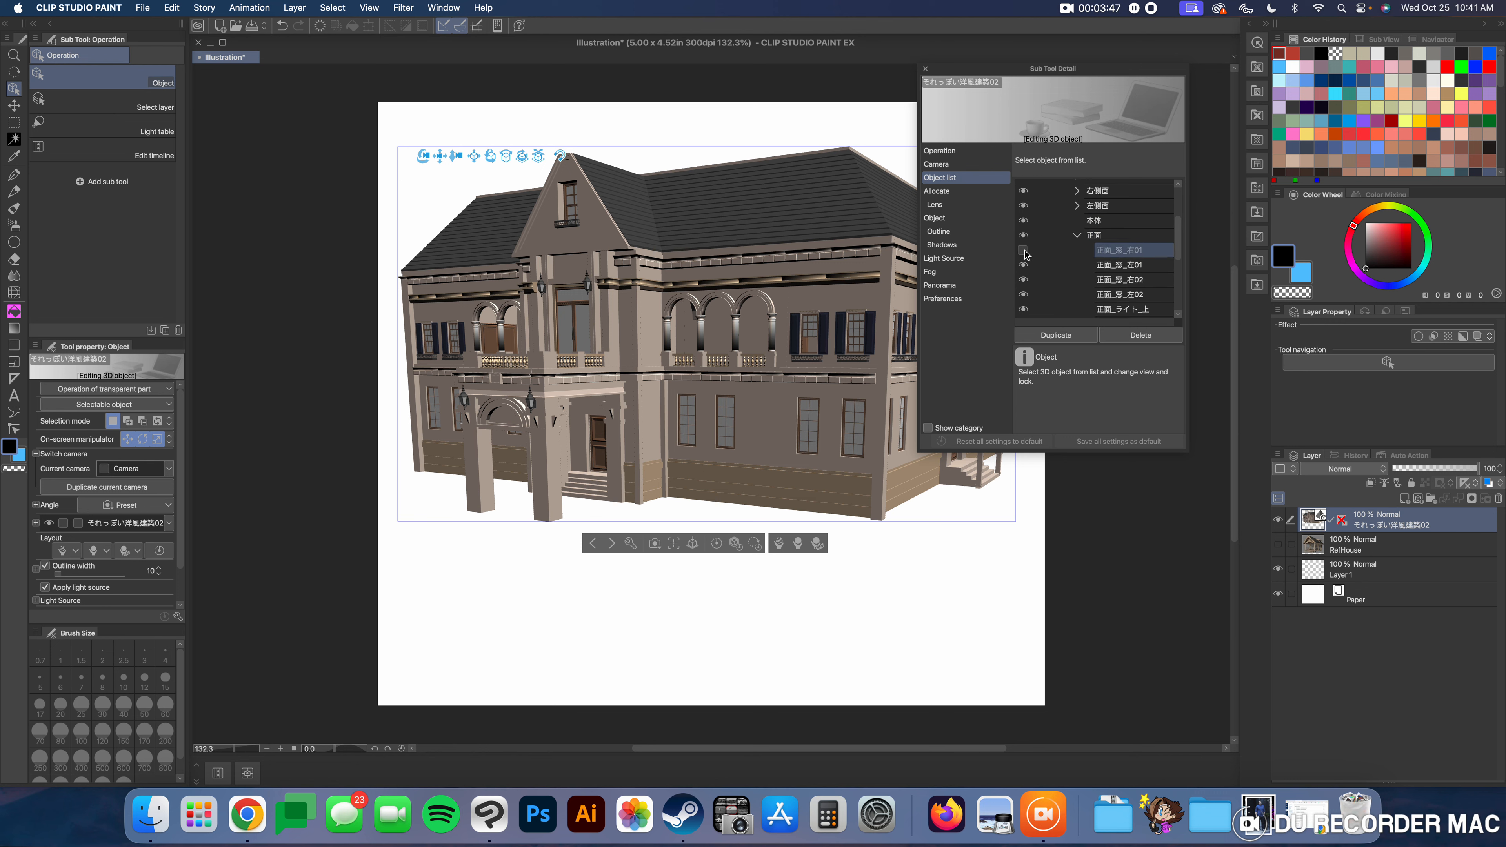
pyautogui.click(1024, 251)
pyautogui.click(1023, 251)
pyautogui.click(1023, 251)
pyautogui.click(1023, 252)
pyautogui.click(1023, 252)
pyautogui.click(1023, 251)
# Step: Orbit the camera to show more of the house's side wall, and check the model's Outline settings before closing the detailed settings
pyautogui.moveTo(1055, 71); pyautogui.dragTo(1216, 92)
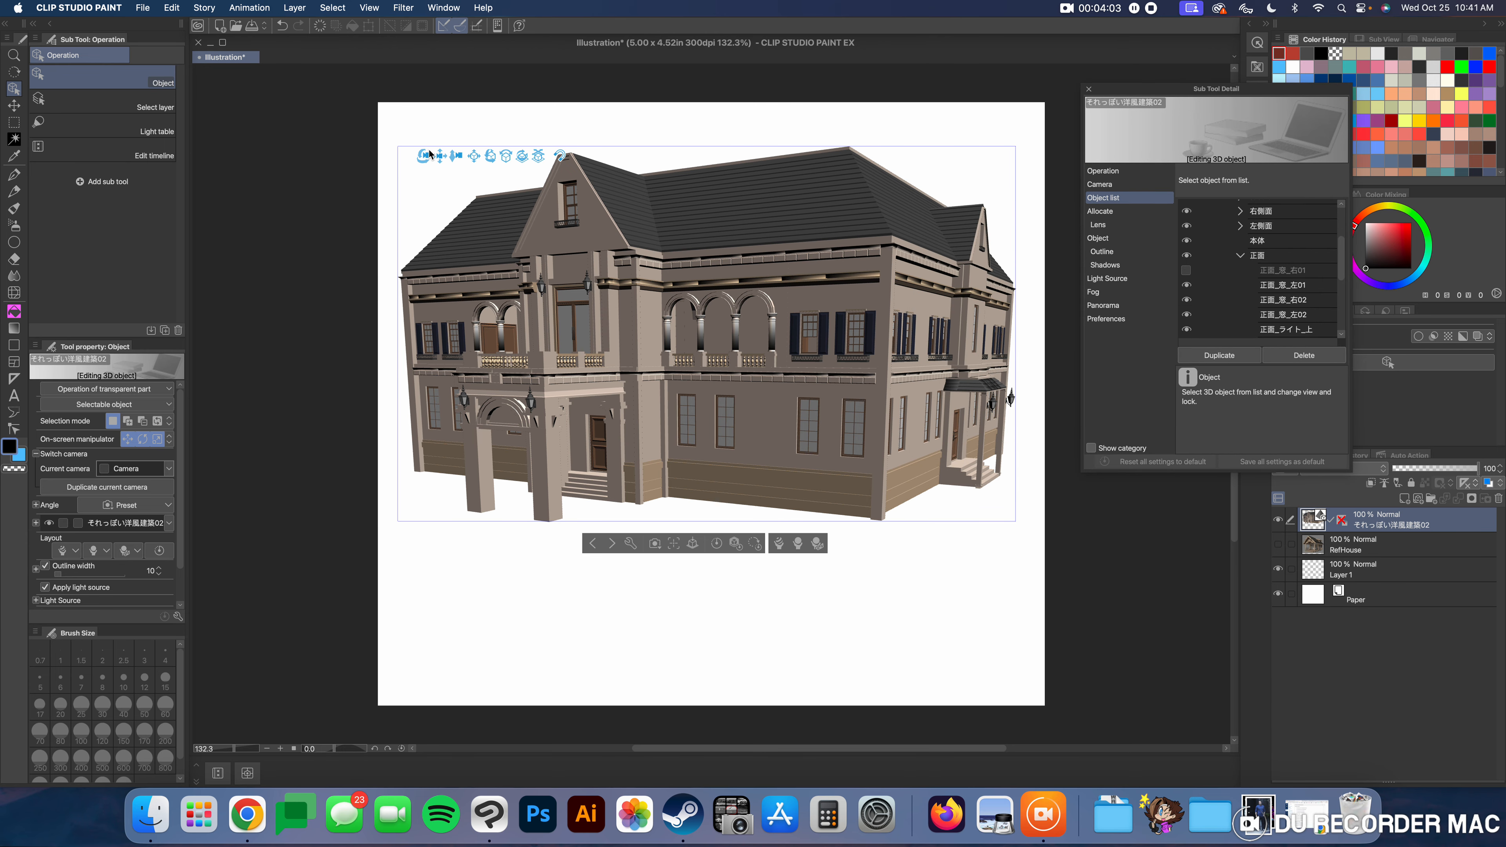
pyautogui.moveTo(424, 156); pyautogui.dragTo(411, 163)
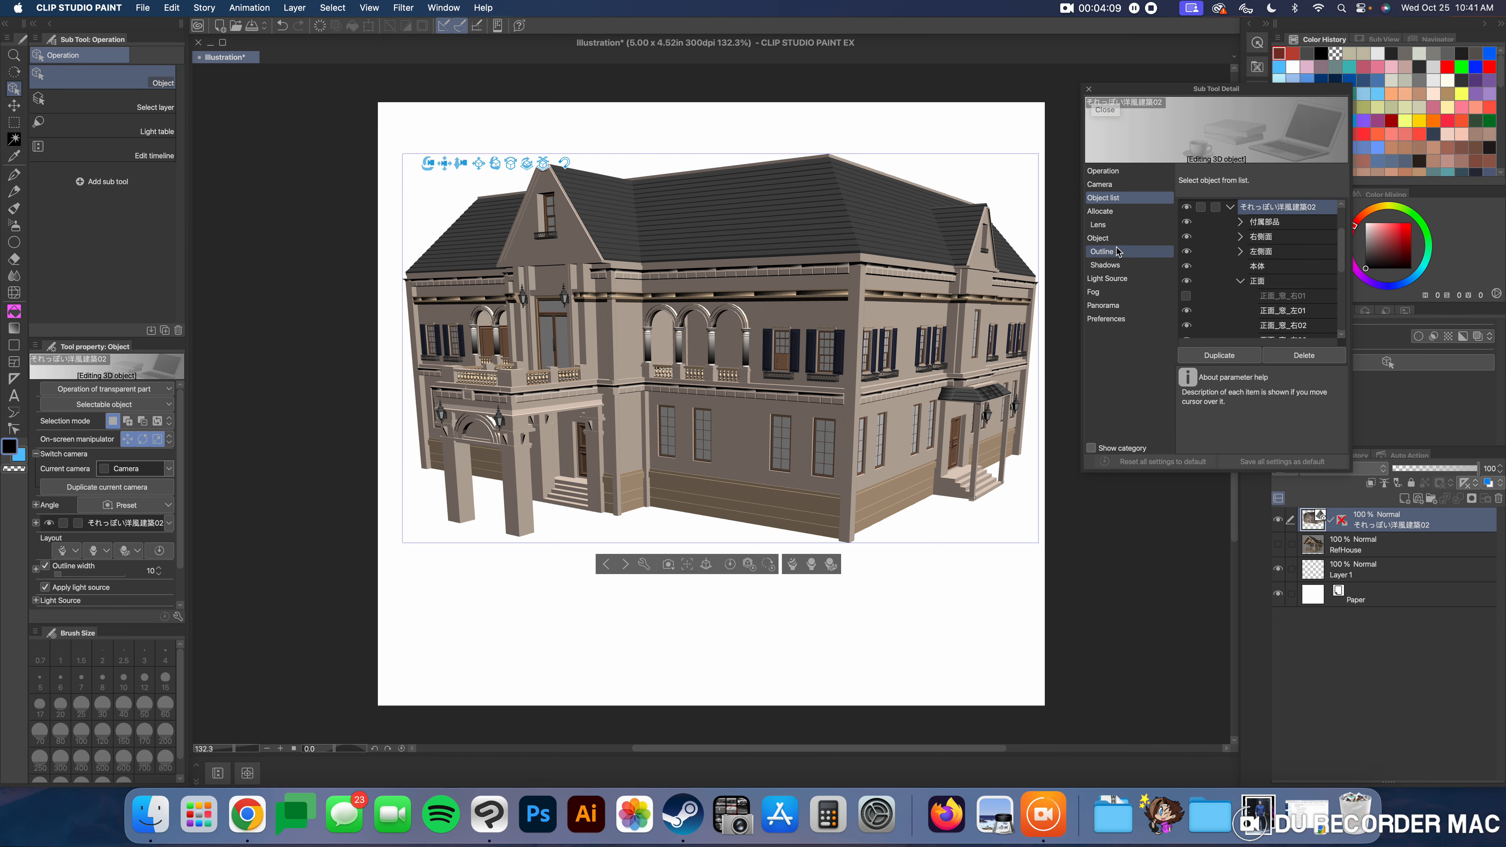
pyautogui.click(1102, 251)
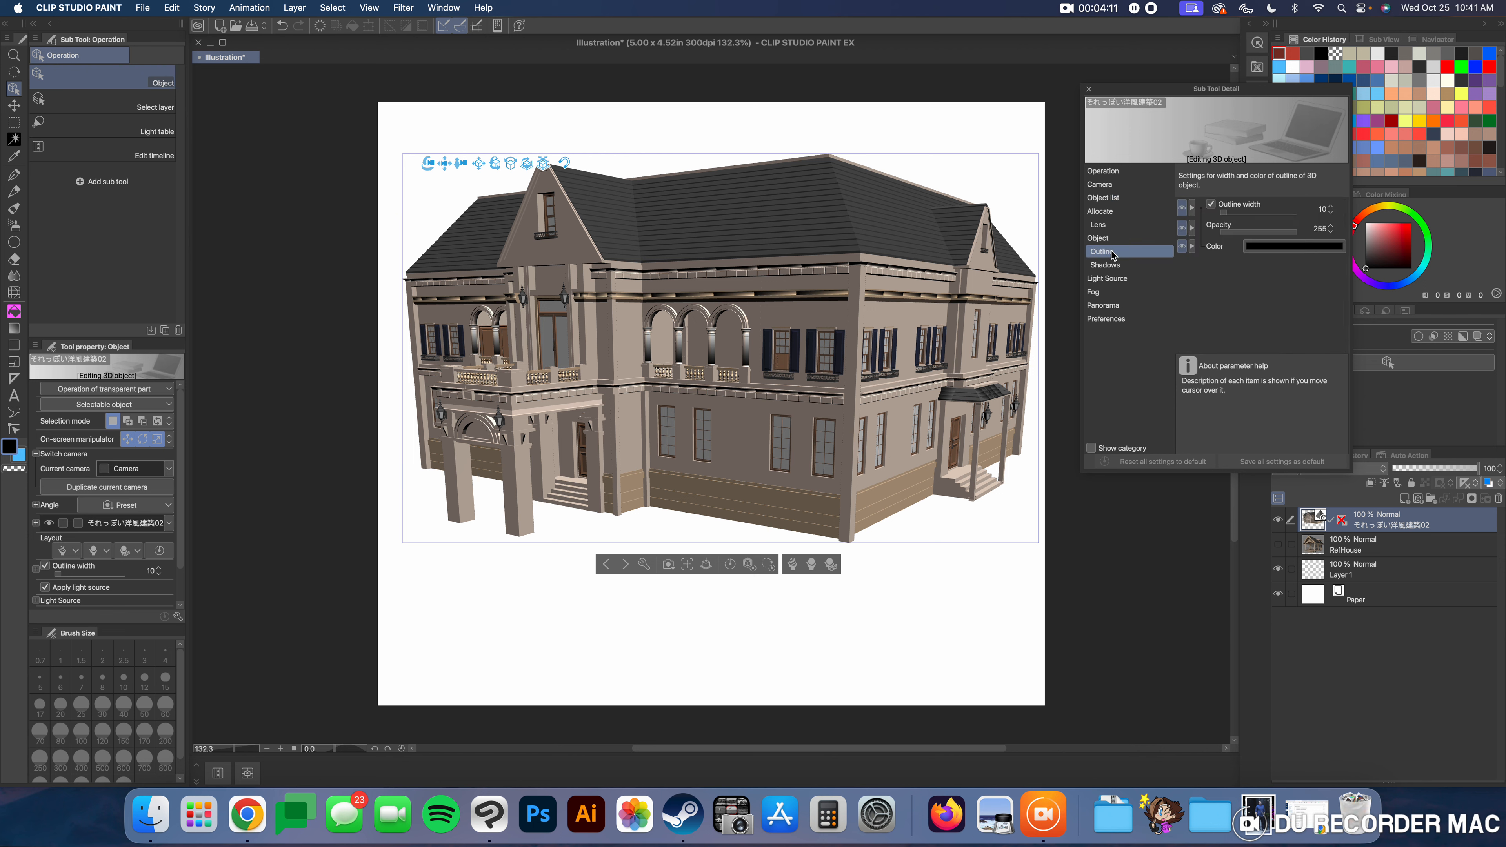
pyautogui.click(1090, 90)
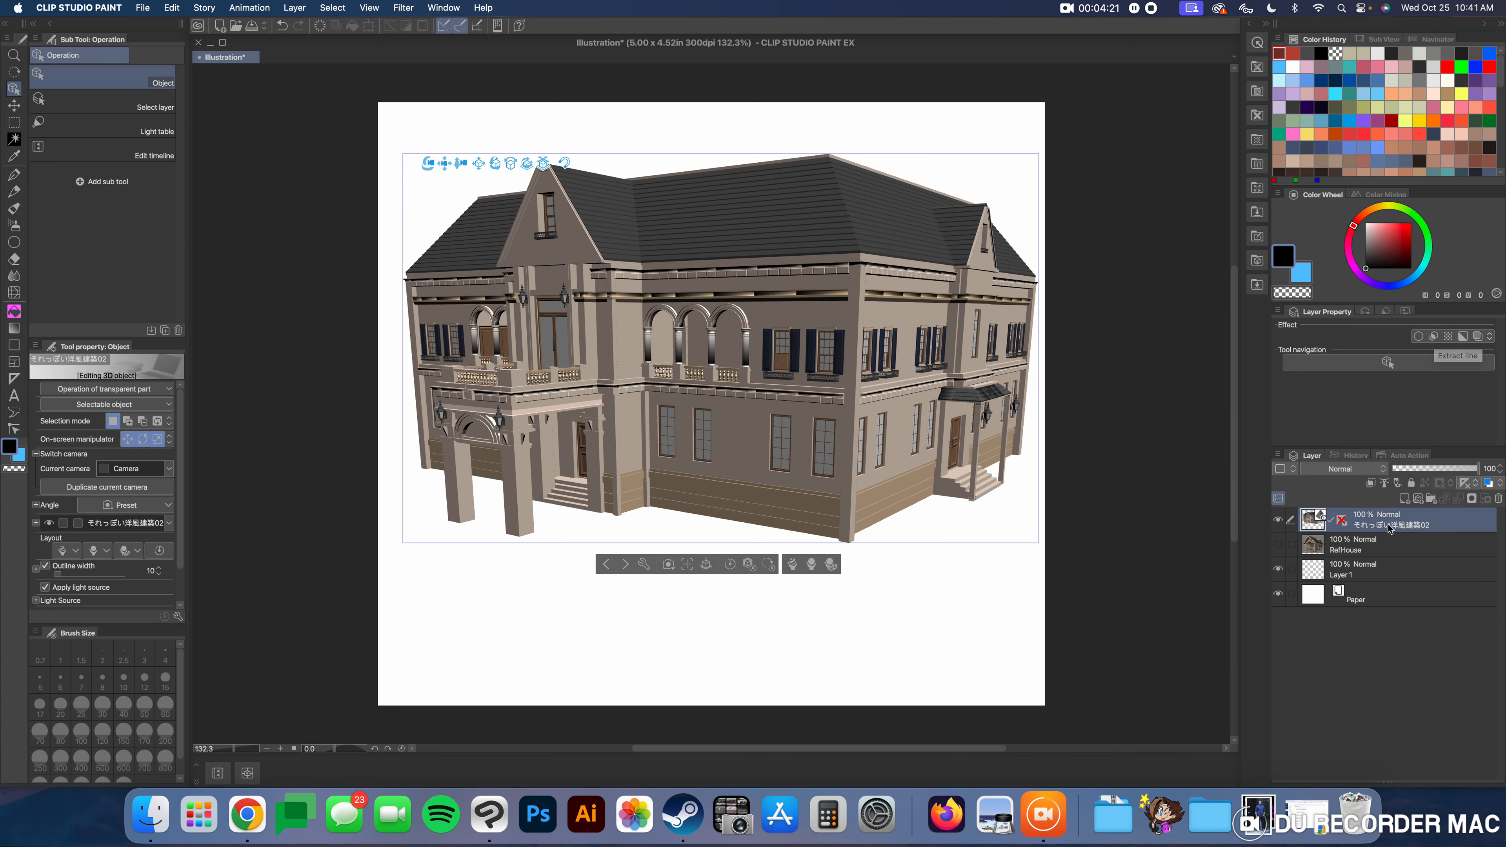
# Step: Apply the Extract line effect to the 3D house layer and preview the line art by briefly selecting Layer 1
pyautogui.click(1435, 340)
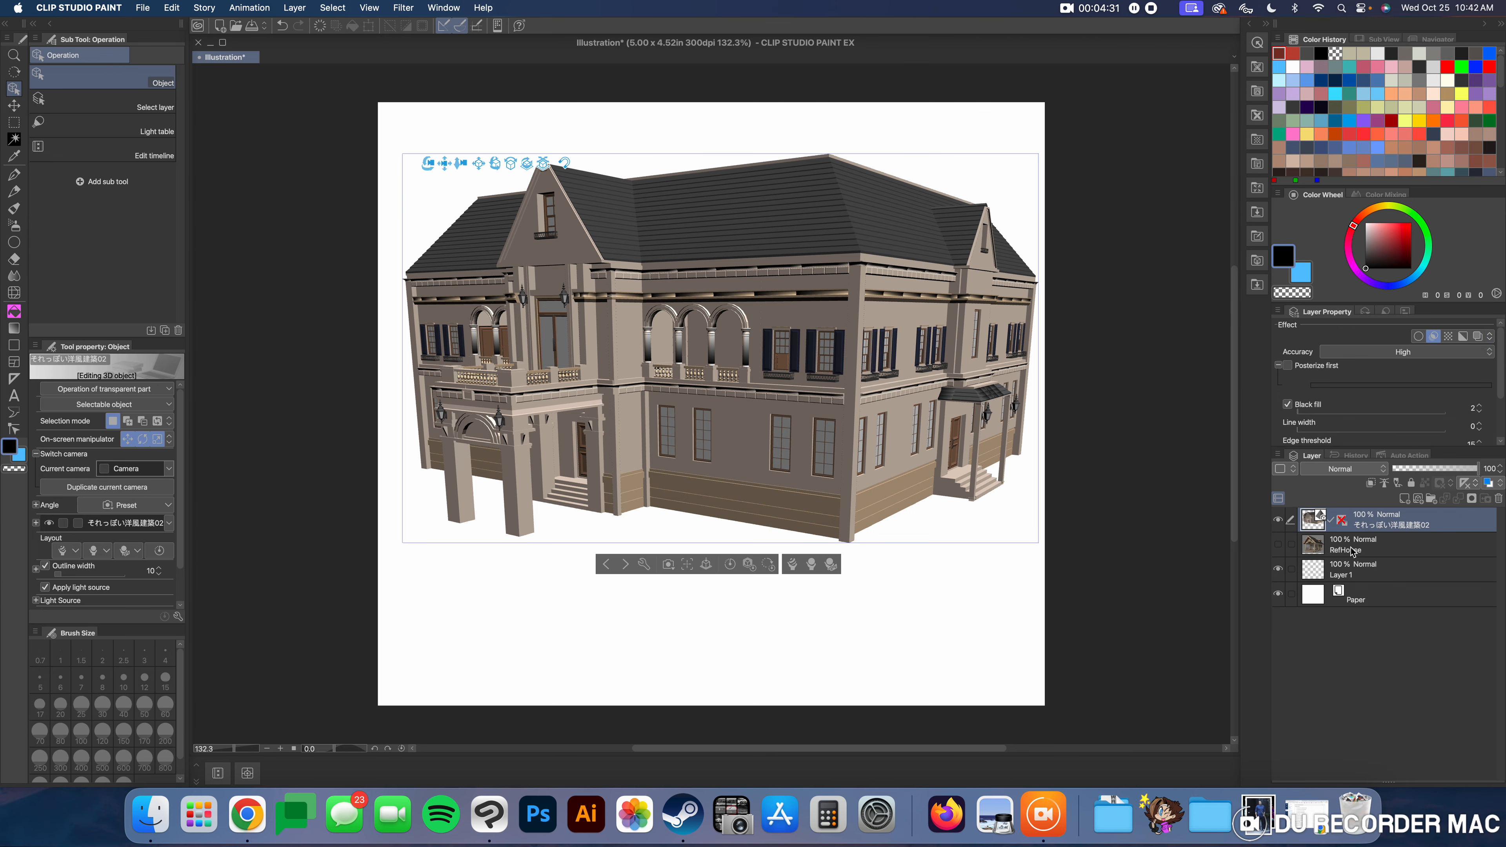
pyautogui.click(1384, 571)
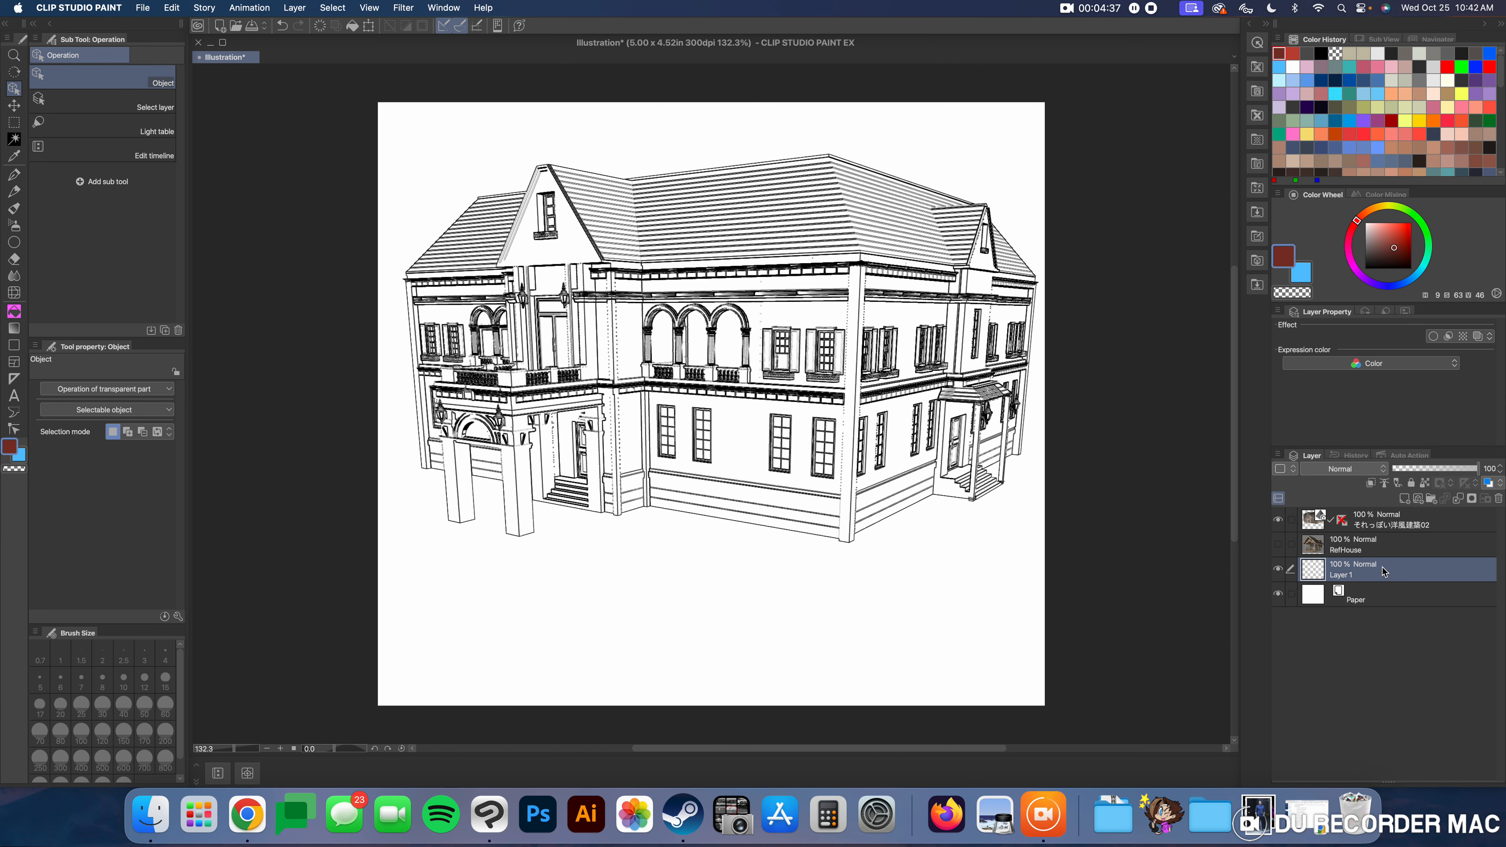
pyautogui.click(1383, 525)
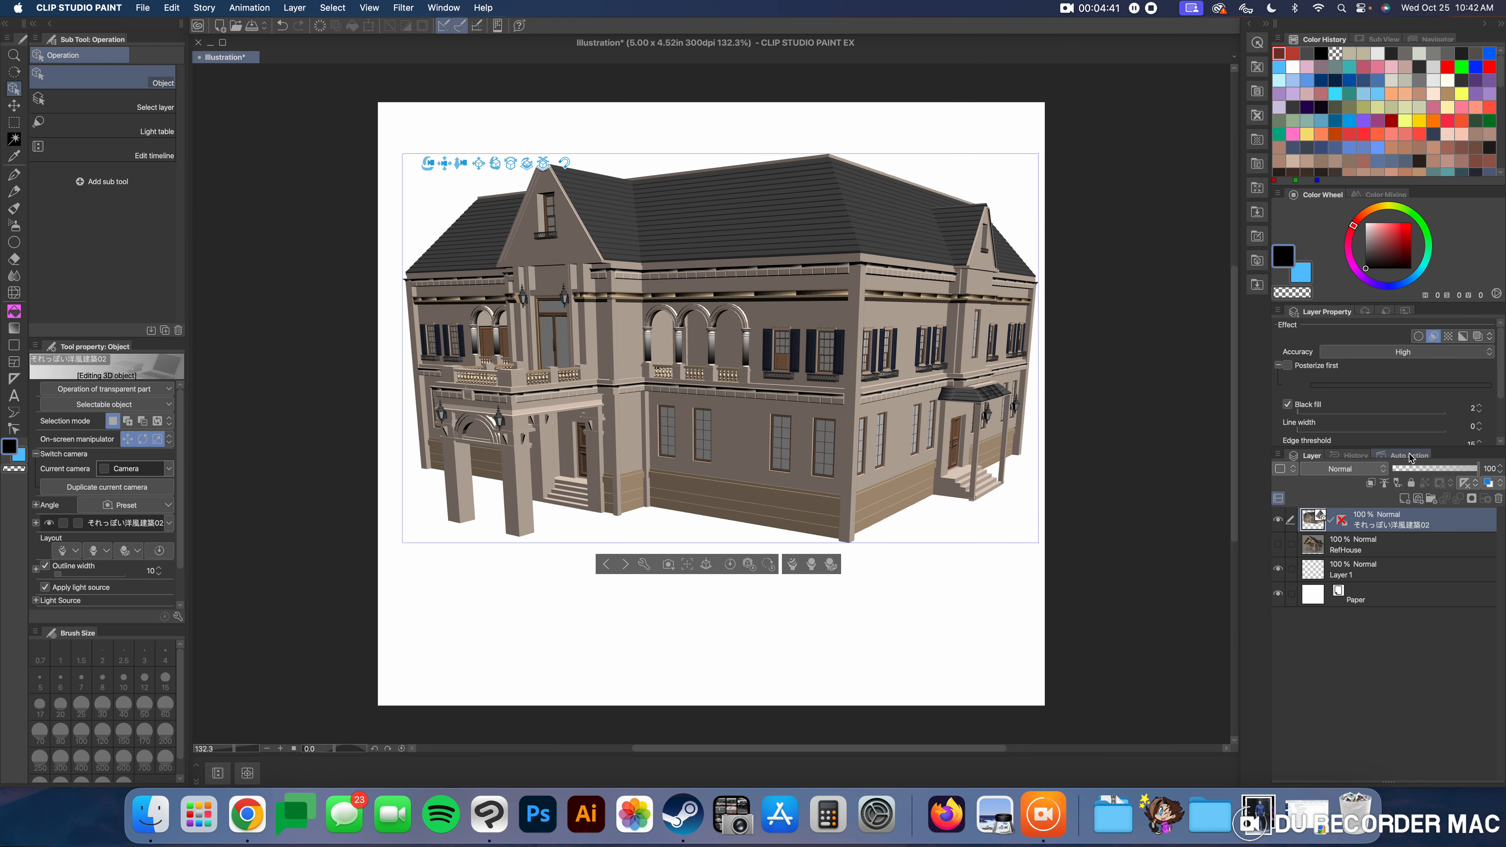
# Step: Start converting the house layer to lines and tones with lines extracted to a vector layer, and enable the preview
pyautogui.moveTo(1406, 447); pyautogui.dragTo(1407, 581)
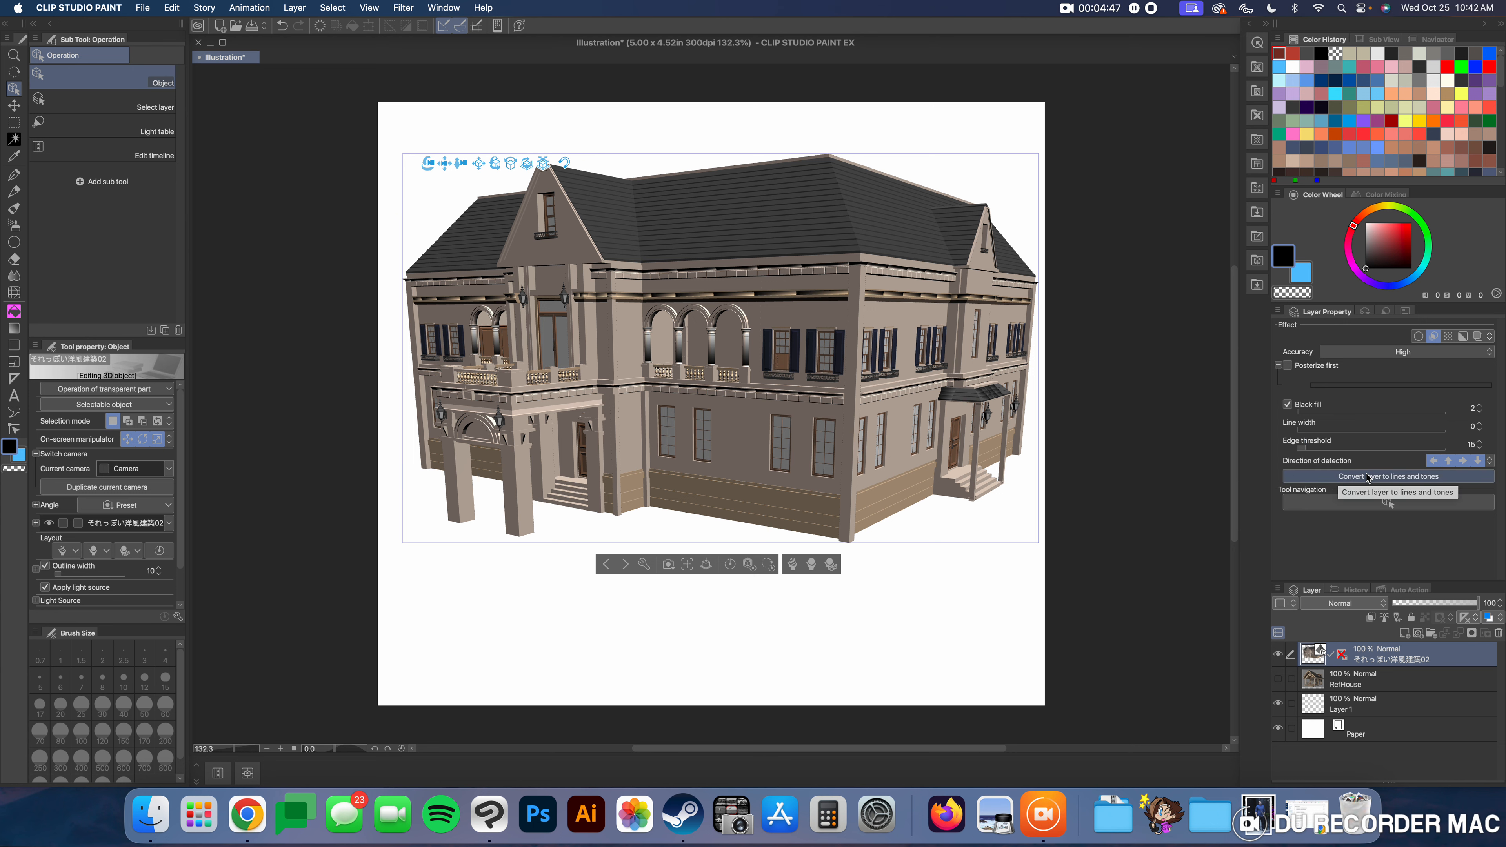
pyautogui.click(1331, 478)
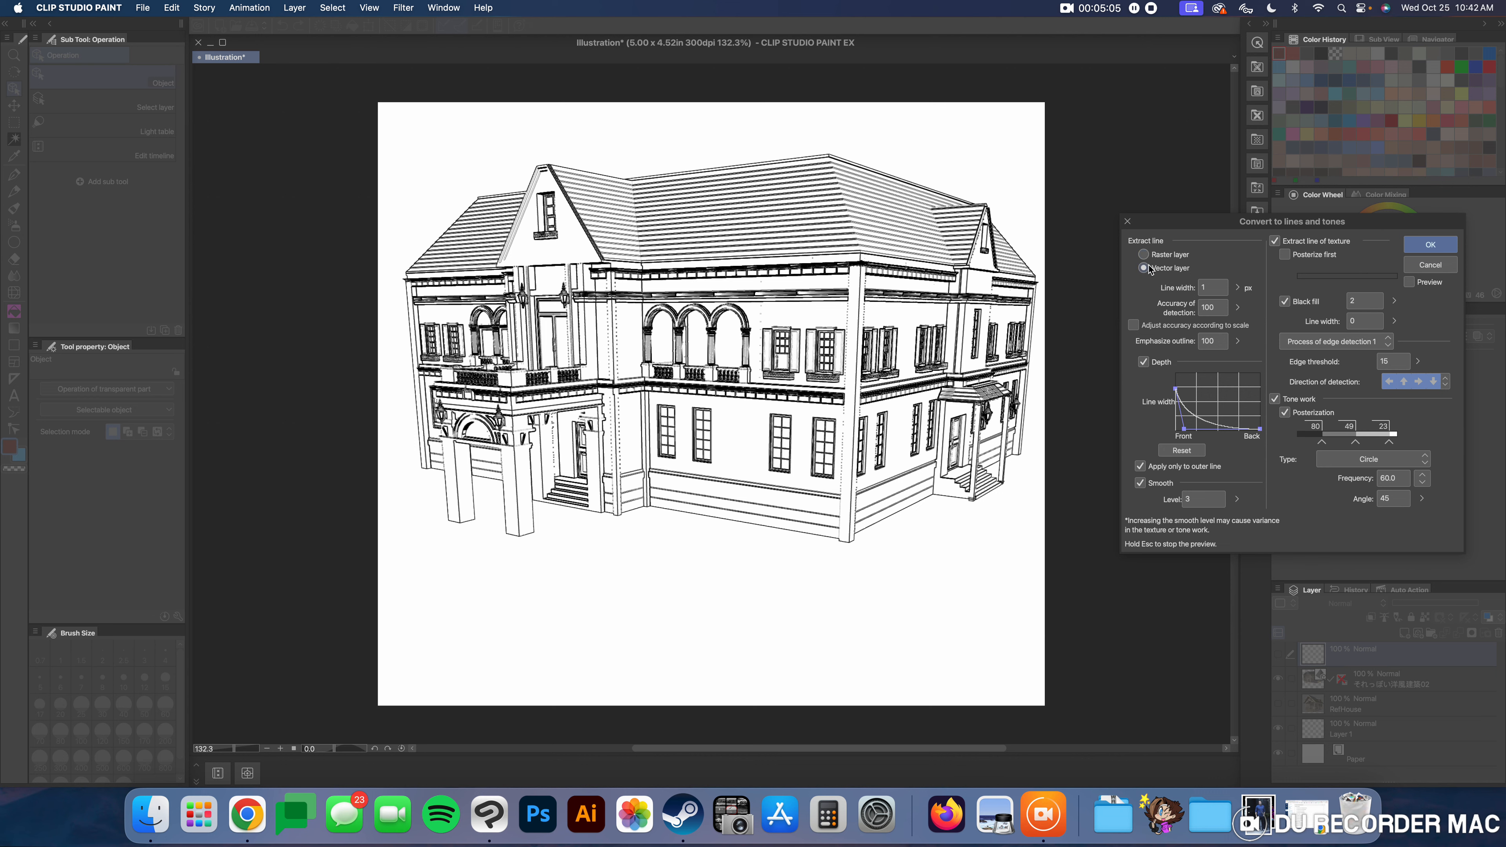
pyautogui.click(1410, 283)
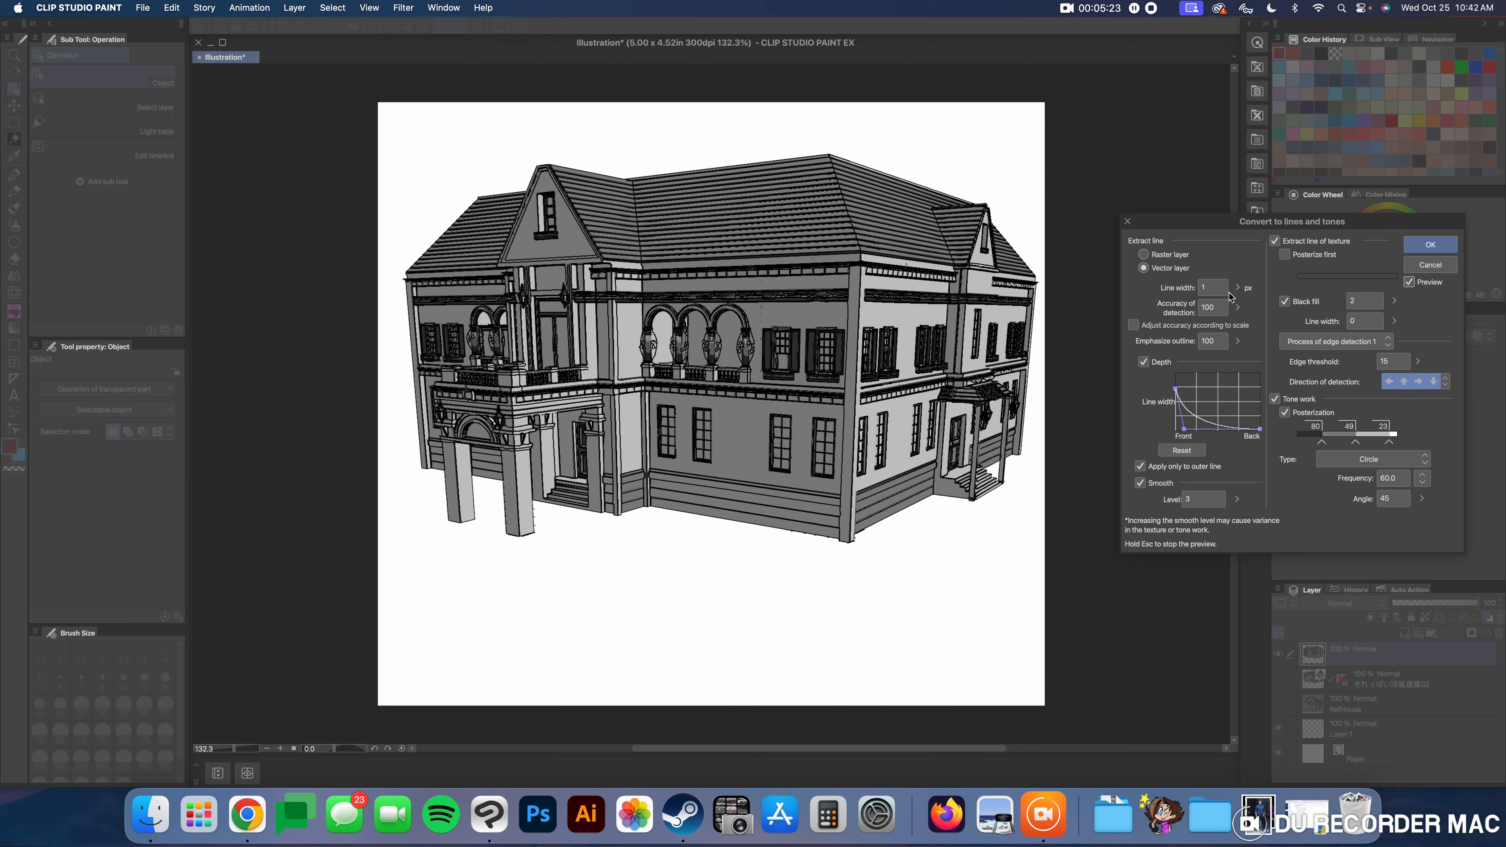
# Step: Try a thicker extracted line width in the conversion preview and return it to 1 px
pyautogui.moveTo(1237, 293); pyautogui.dragTo(1236, 276)
pyautogui.moveTo(1237, 281); pyautogui.dragTo(1244, 292)
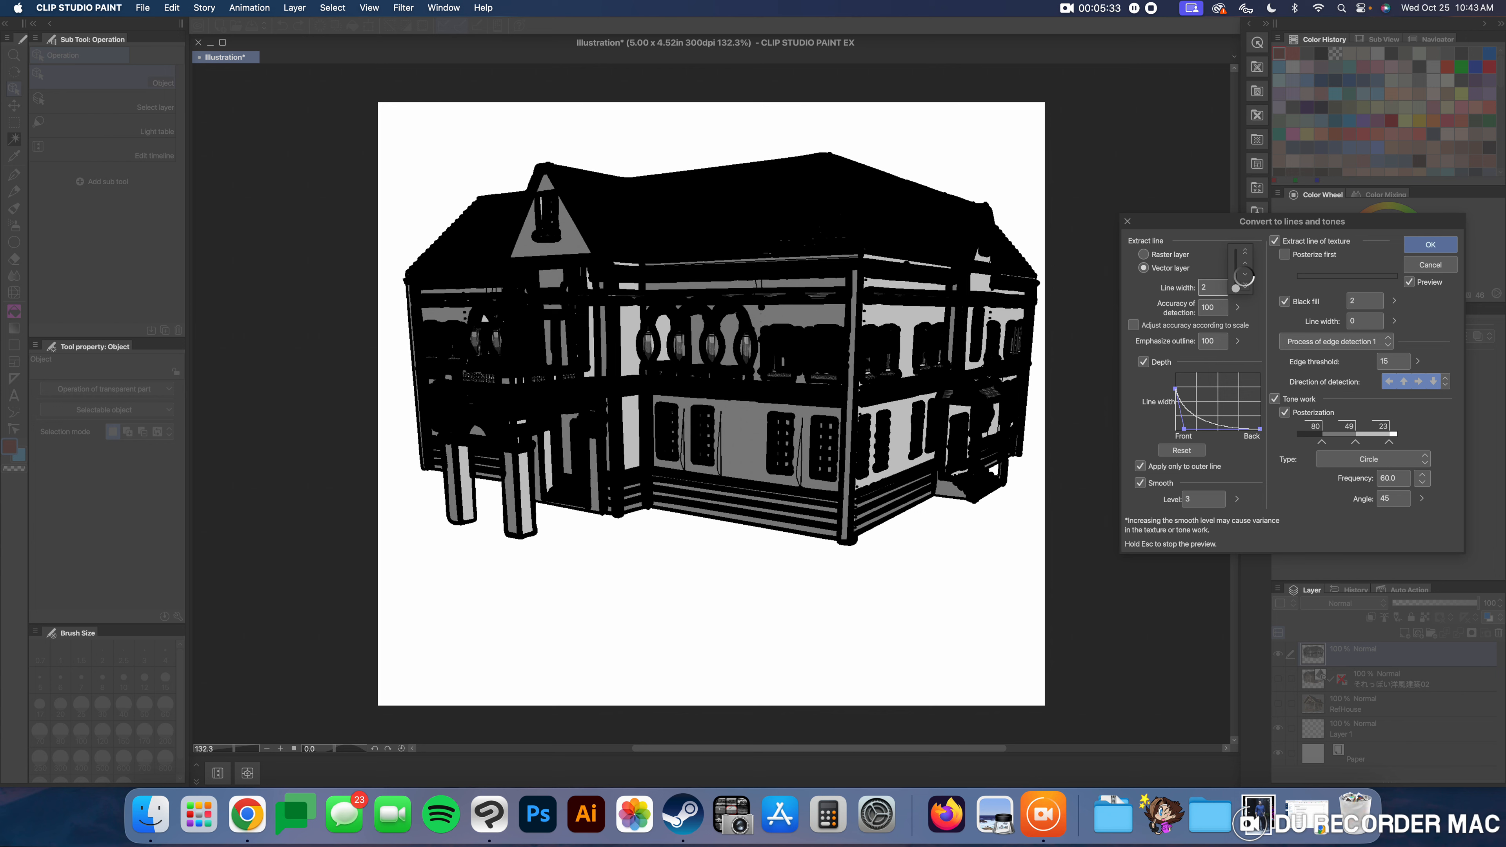
pyautogui.click(1245, 276)
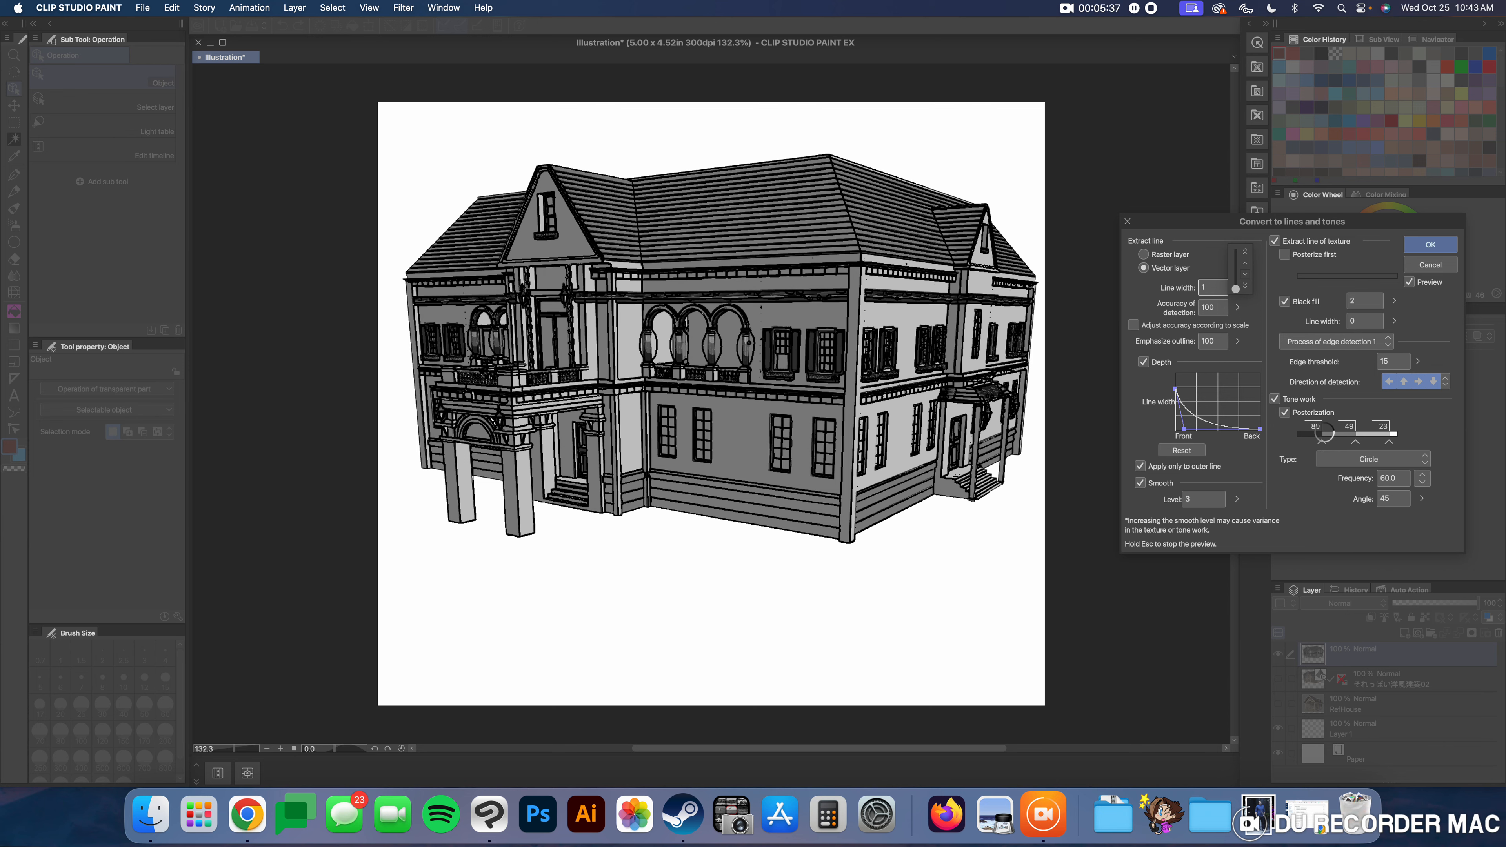
# Step: Adjust the tone posterization boundaries, removing the one for the 80 tone and adding boundaries for tones 91 and 72
pyautogui.click(1284, 412)
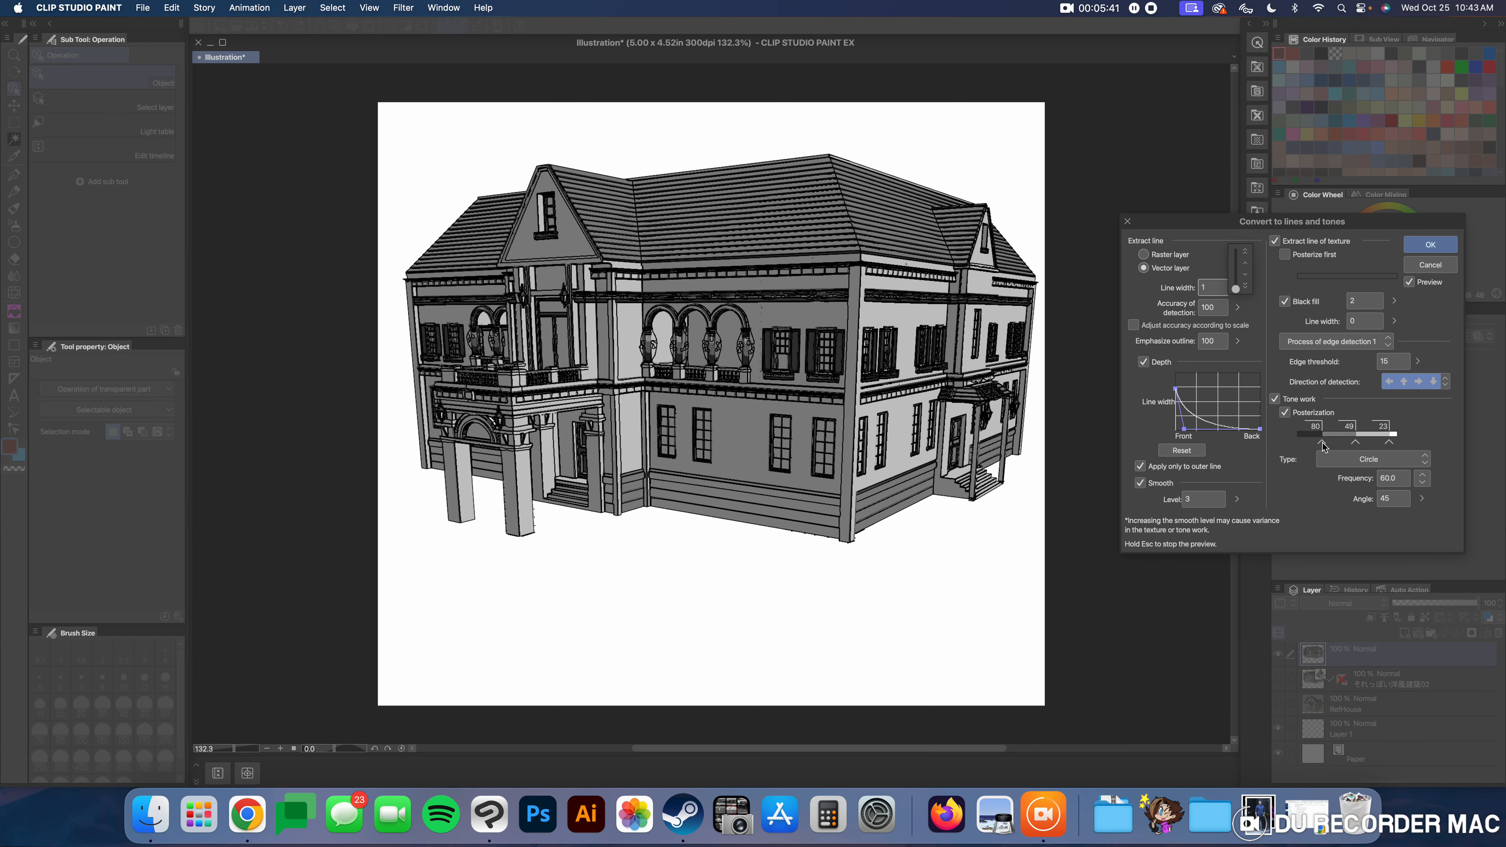
pyautogui.moveTo(1322, 446); pyautogui.dragTo(1381, 446)
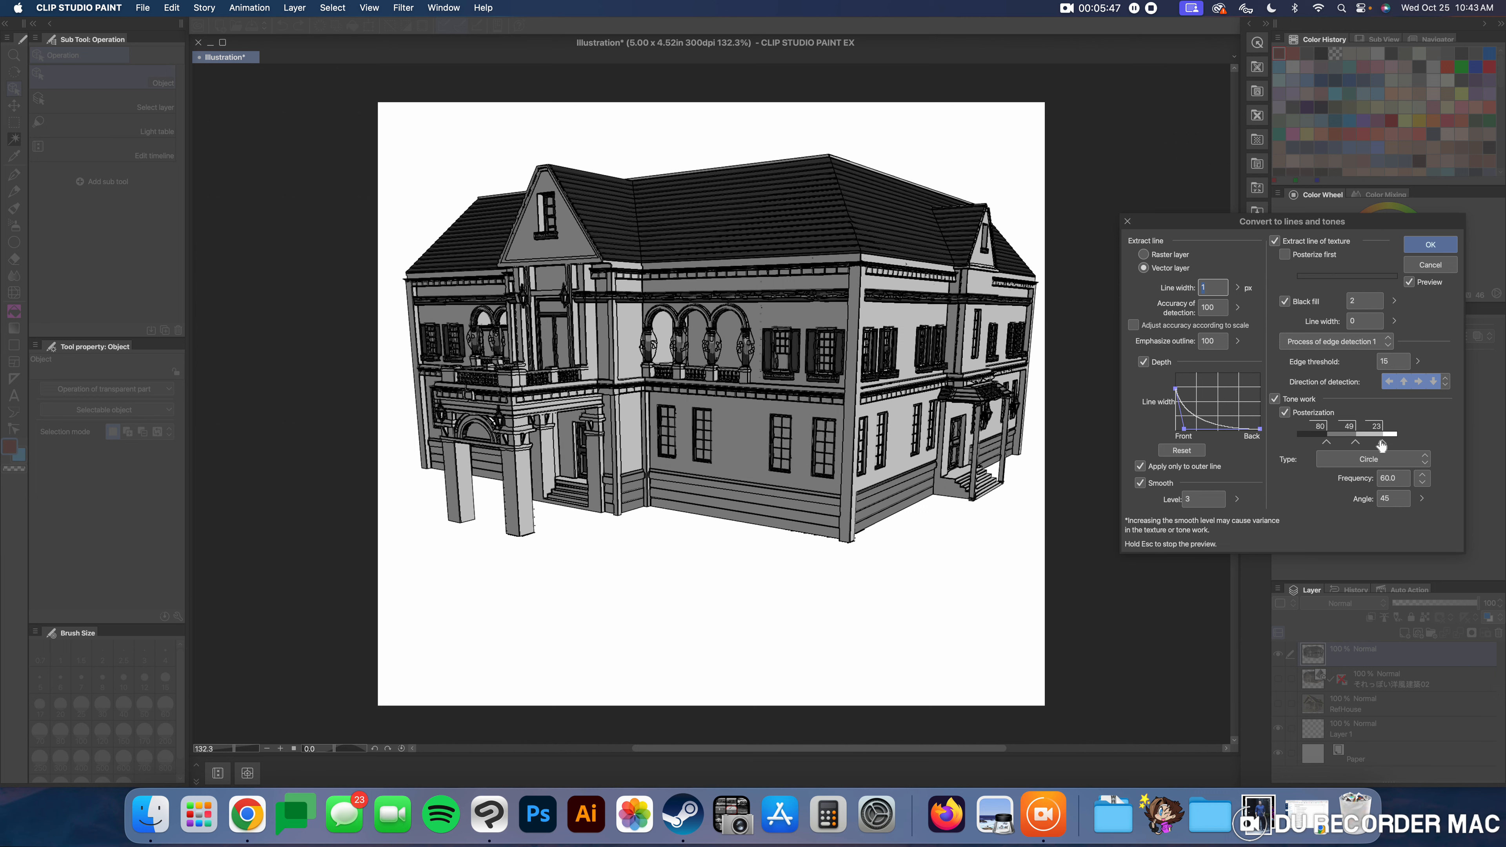
pyautogui.moveTo(1355, 445); pyautogui.dragTo(1315, 475)
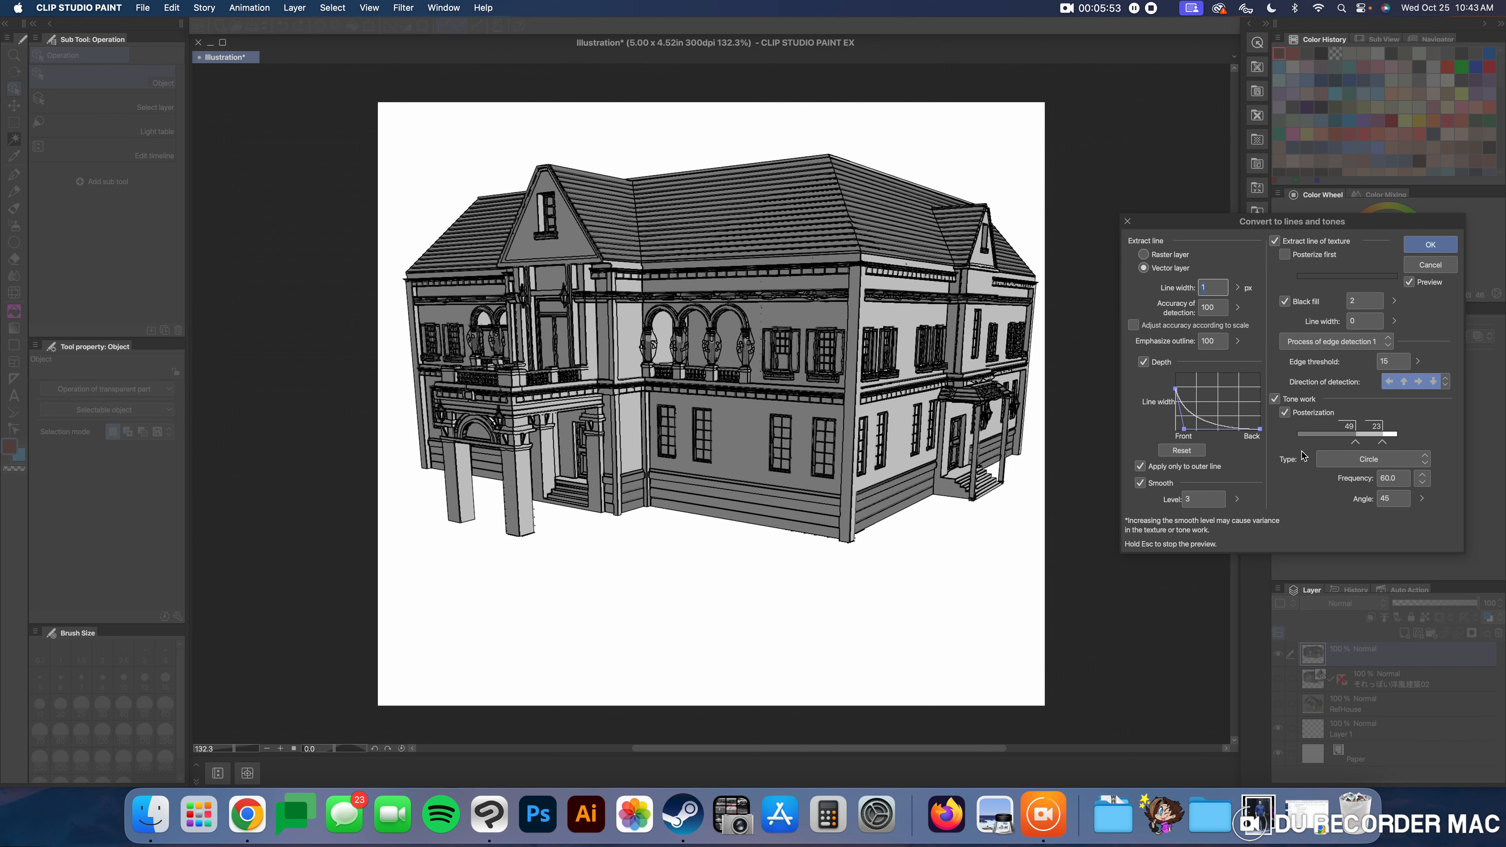
pyautogui.click(1328, 443)
pyautogui.click(1308, 445)
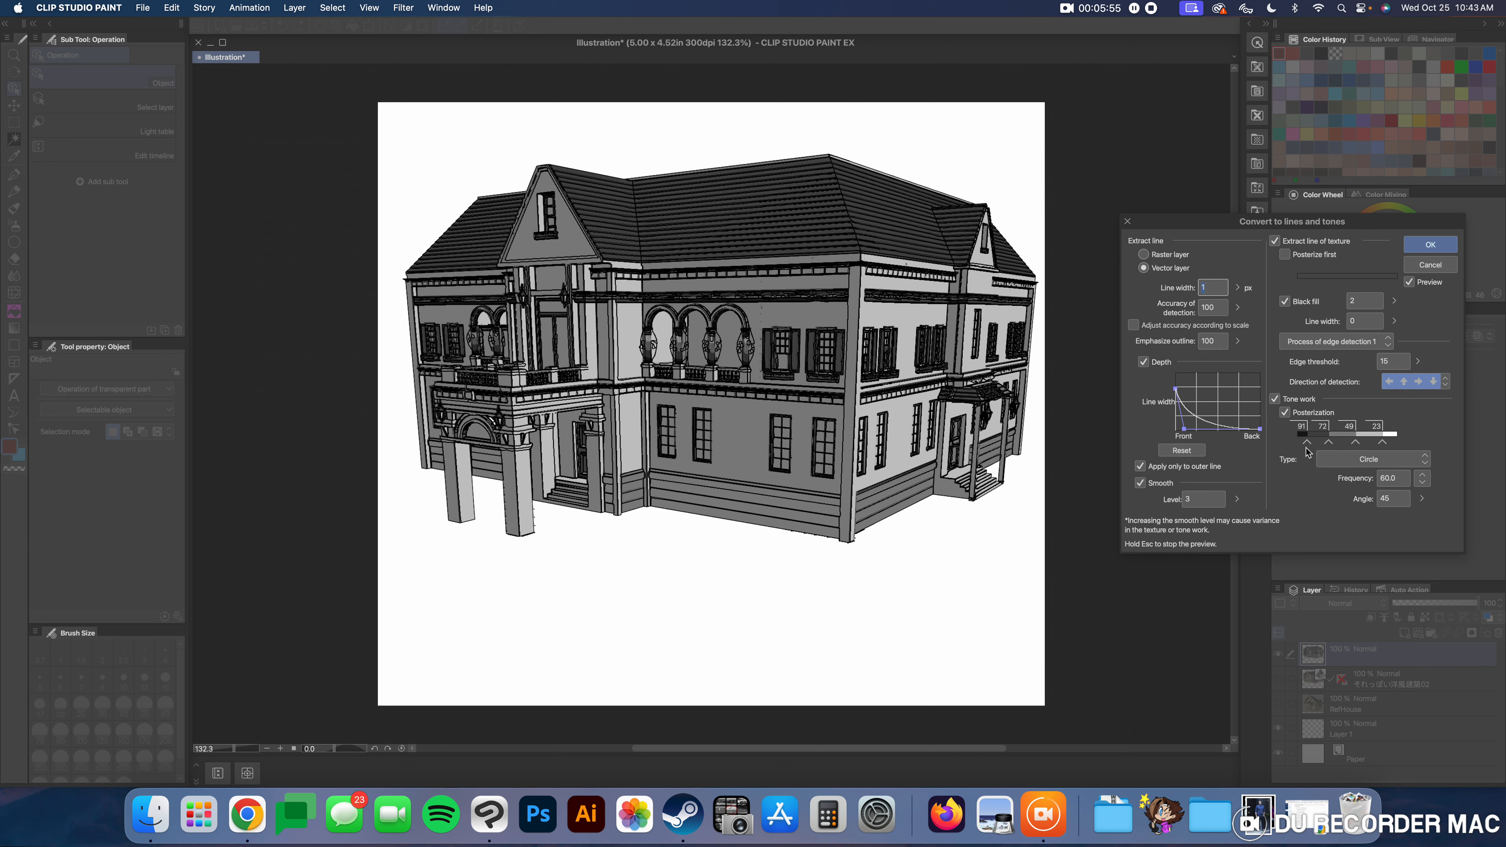
# Step: Remove the posterization boundary for tone 91, apply the conversion to lines and tones, and select the generated layer folder
pyautogui.moveTo(1307, 443)
pyautogui.mouseDown()
pyautogui.moveTo(1307, 469)
pyautogui.moveTo(1326, 443)
pyautogui.mouseUp()
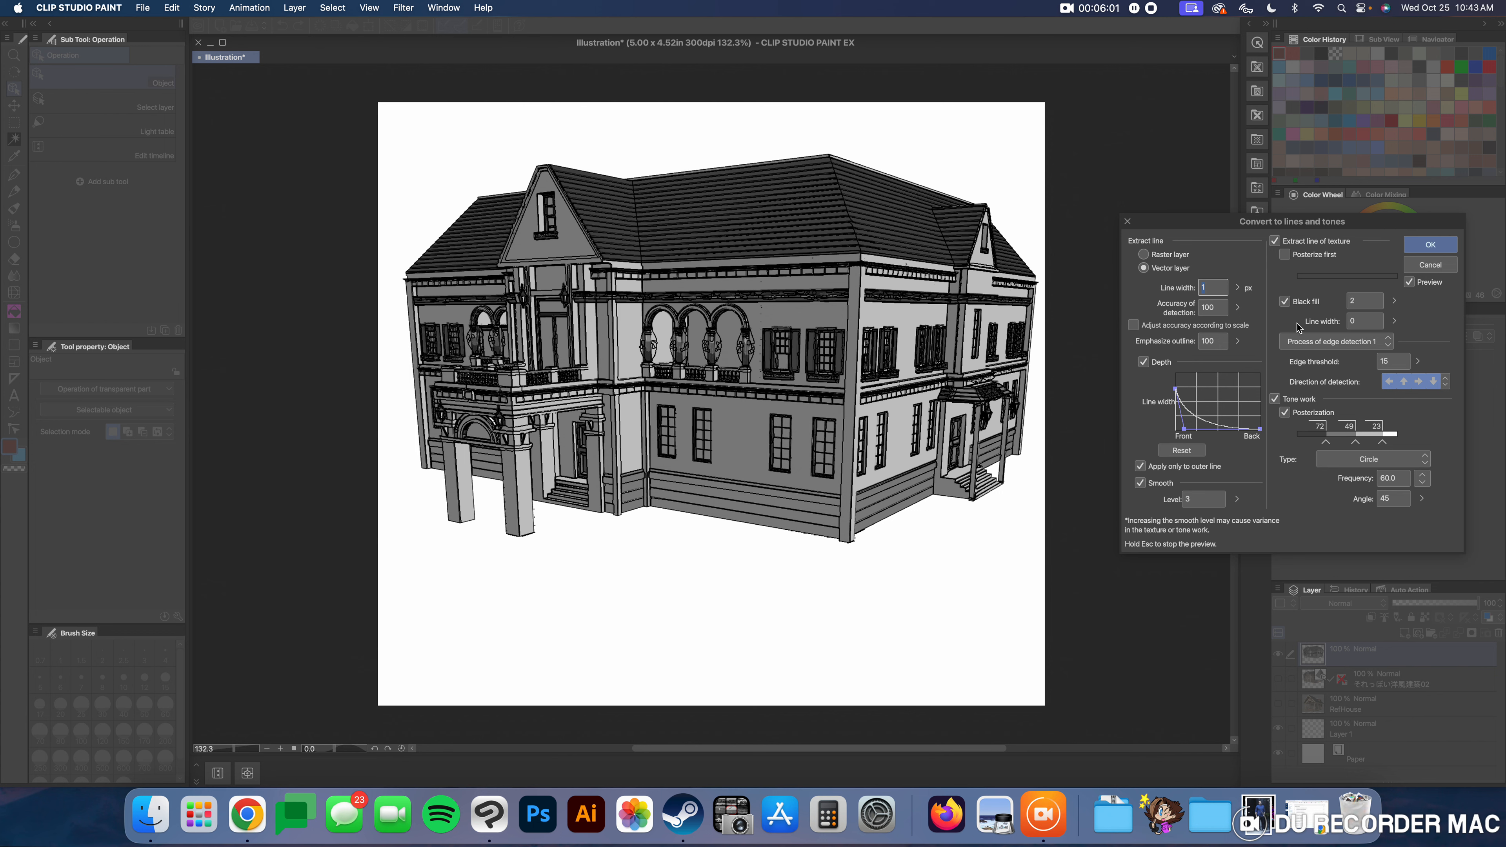
pyautogui.click(1425, 251)
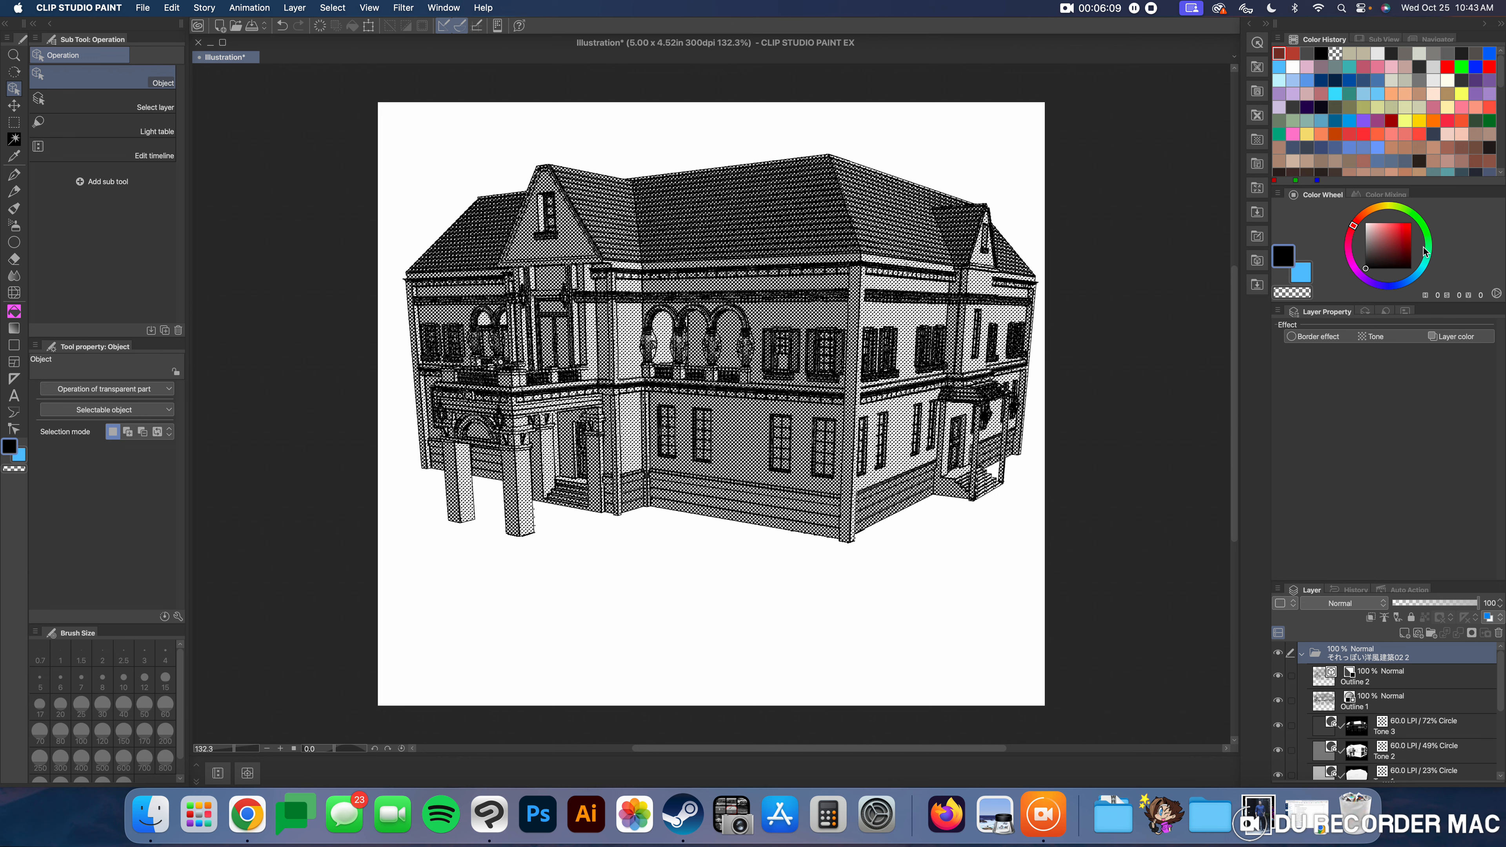
pyautogui.moveTo(1344, 573); pyautogui.dragTo(1338, 448)
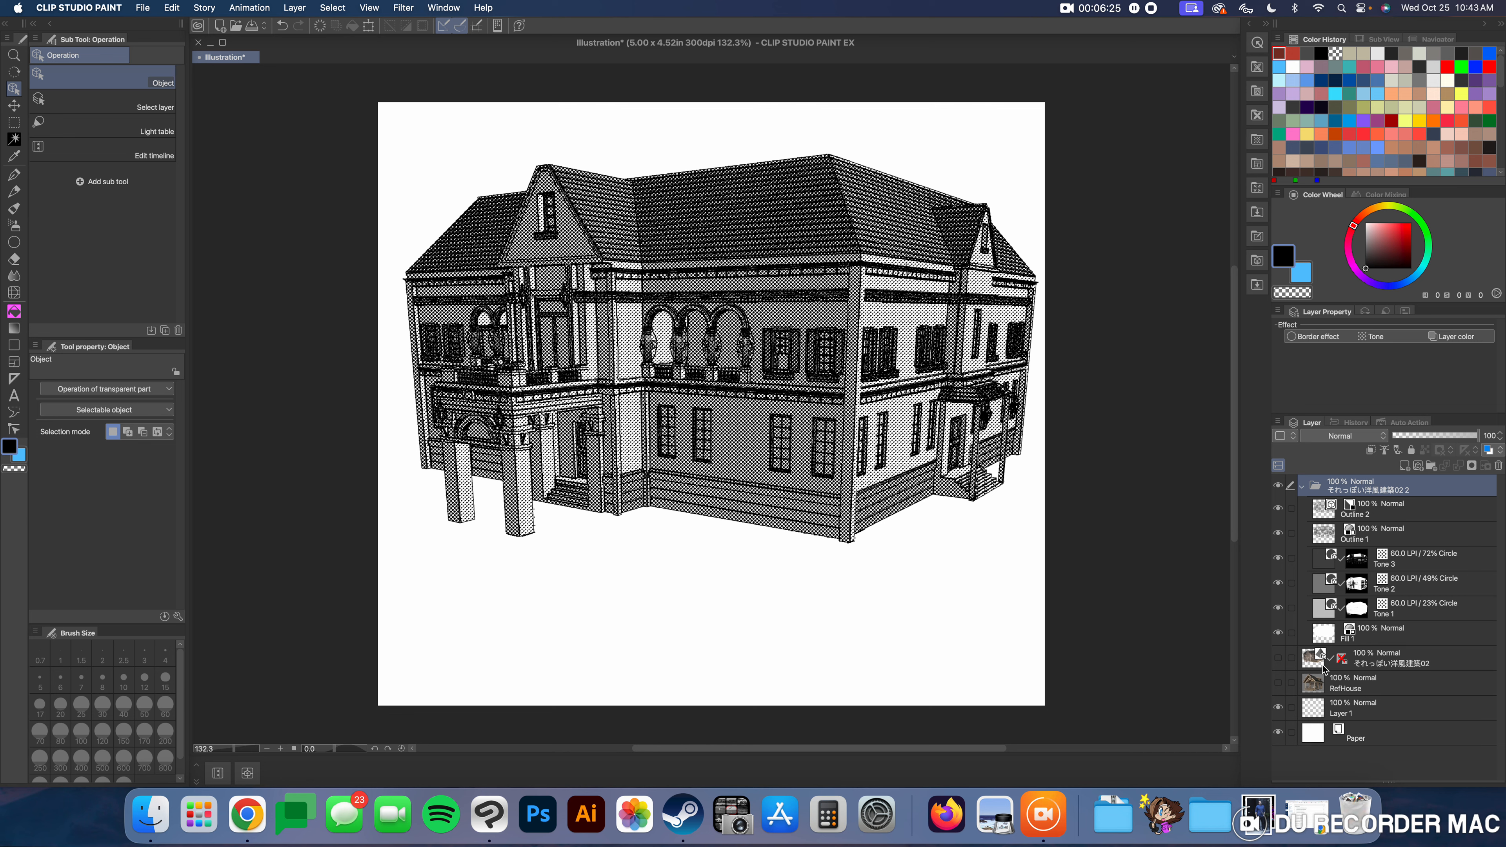
pyautogui.click(1373, 668)
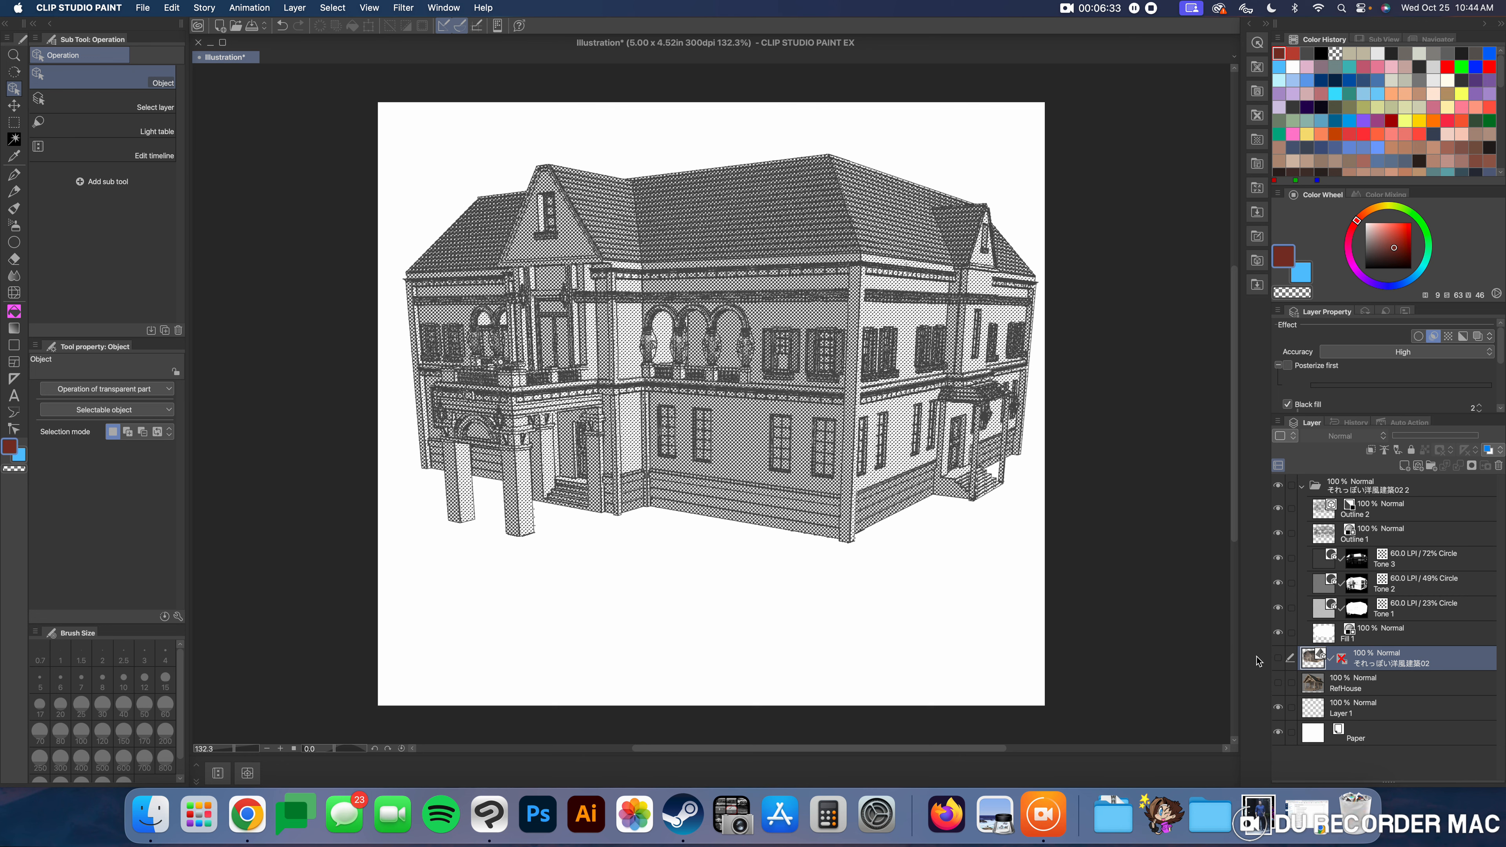
pyautogui.click(1366, 490)
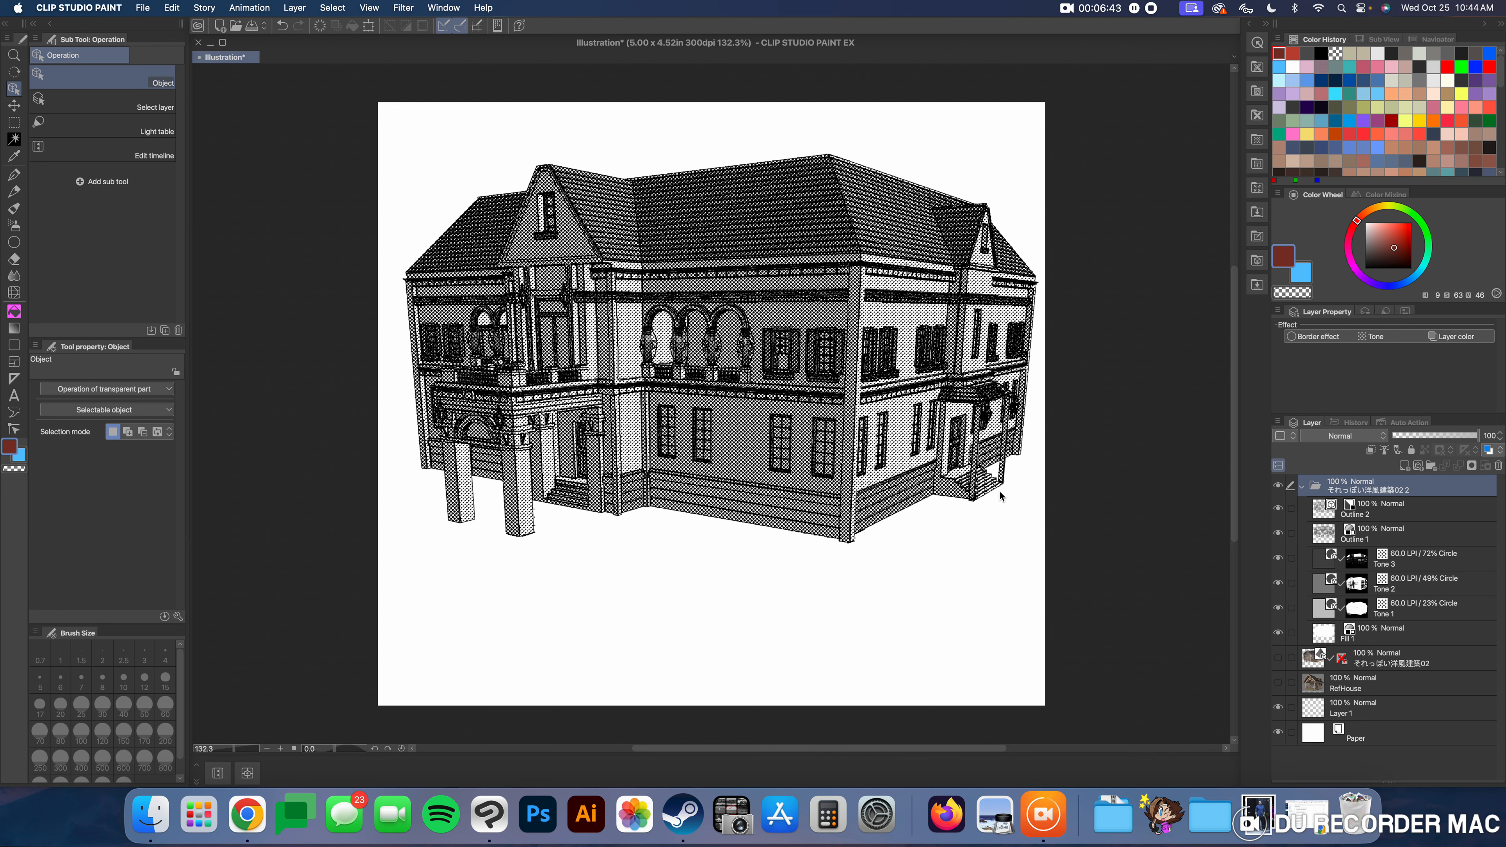
# Step: Turn off the Tone effect on the Tone 3, Tone 2 and Tone 1 layers so they become flat fills
pyautogui.click(1408, 568)
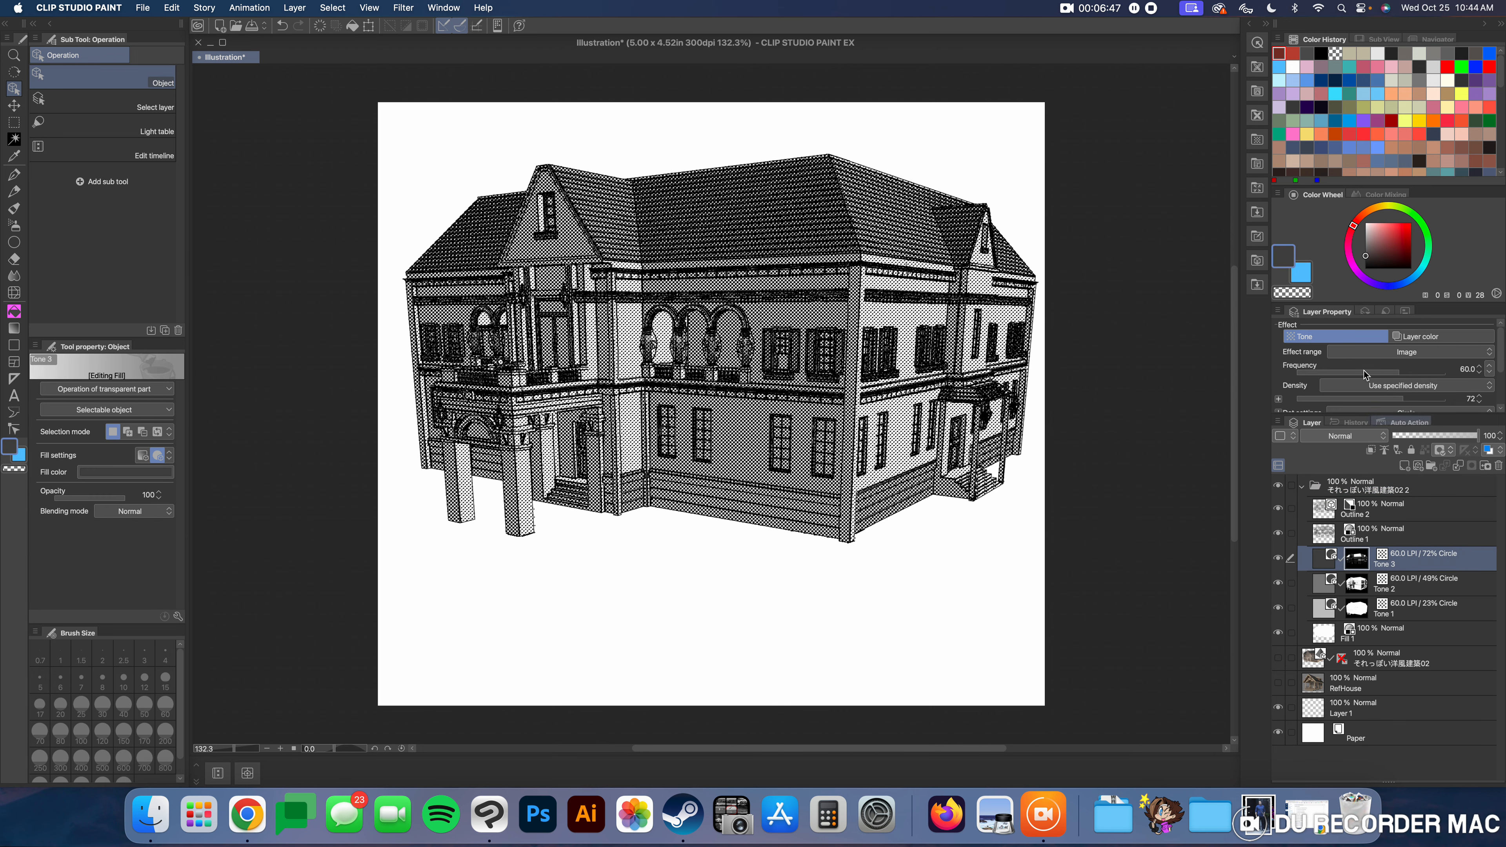
pyautogui.click(1334, 337)
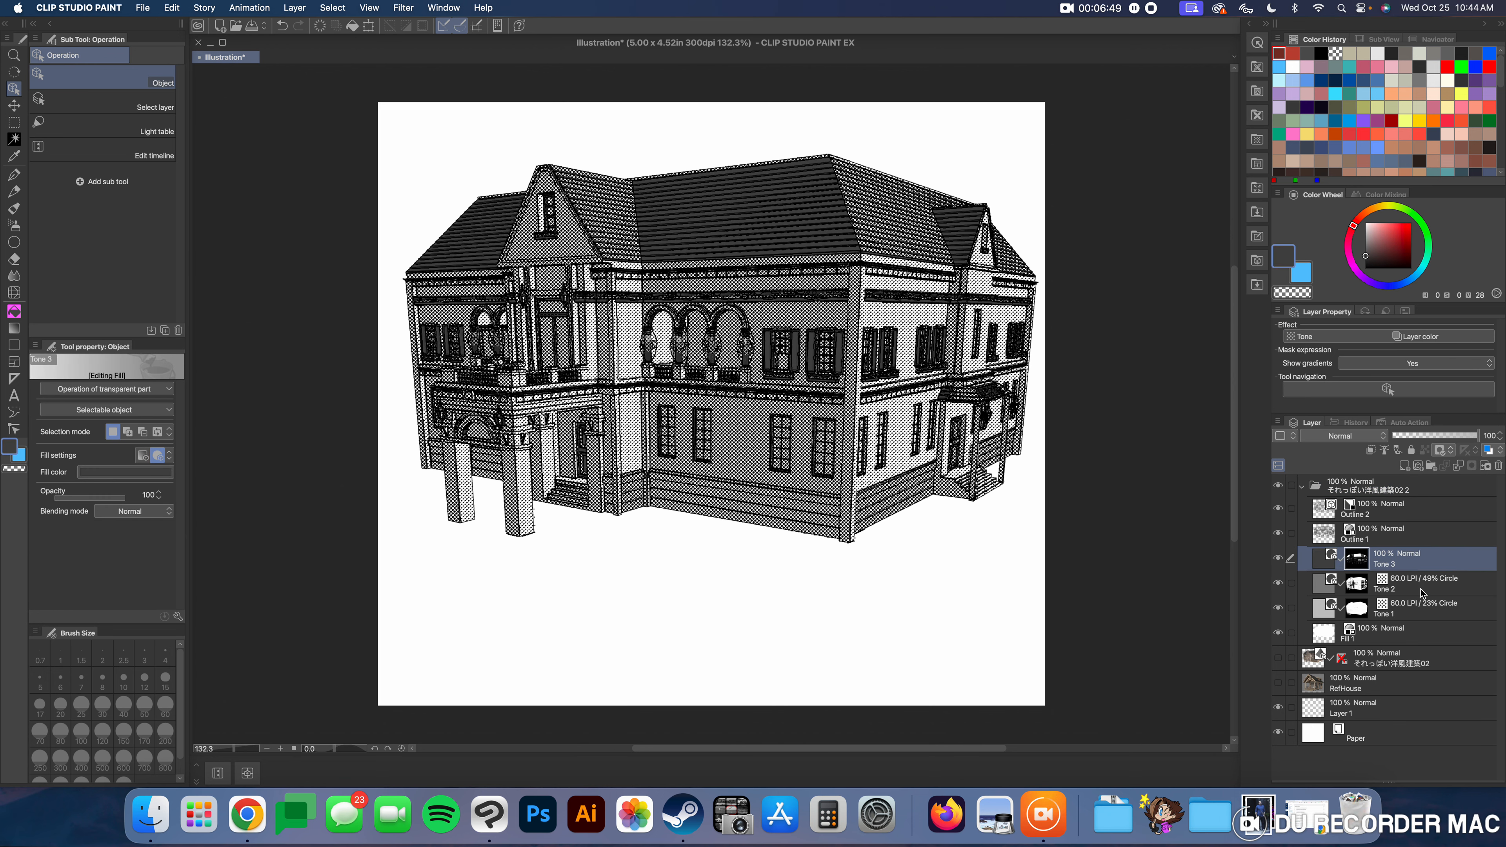
pyautogui.click(1422, 592)
pyautogui.click(1309, 336)
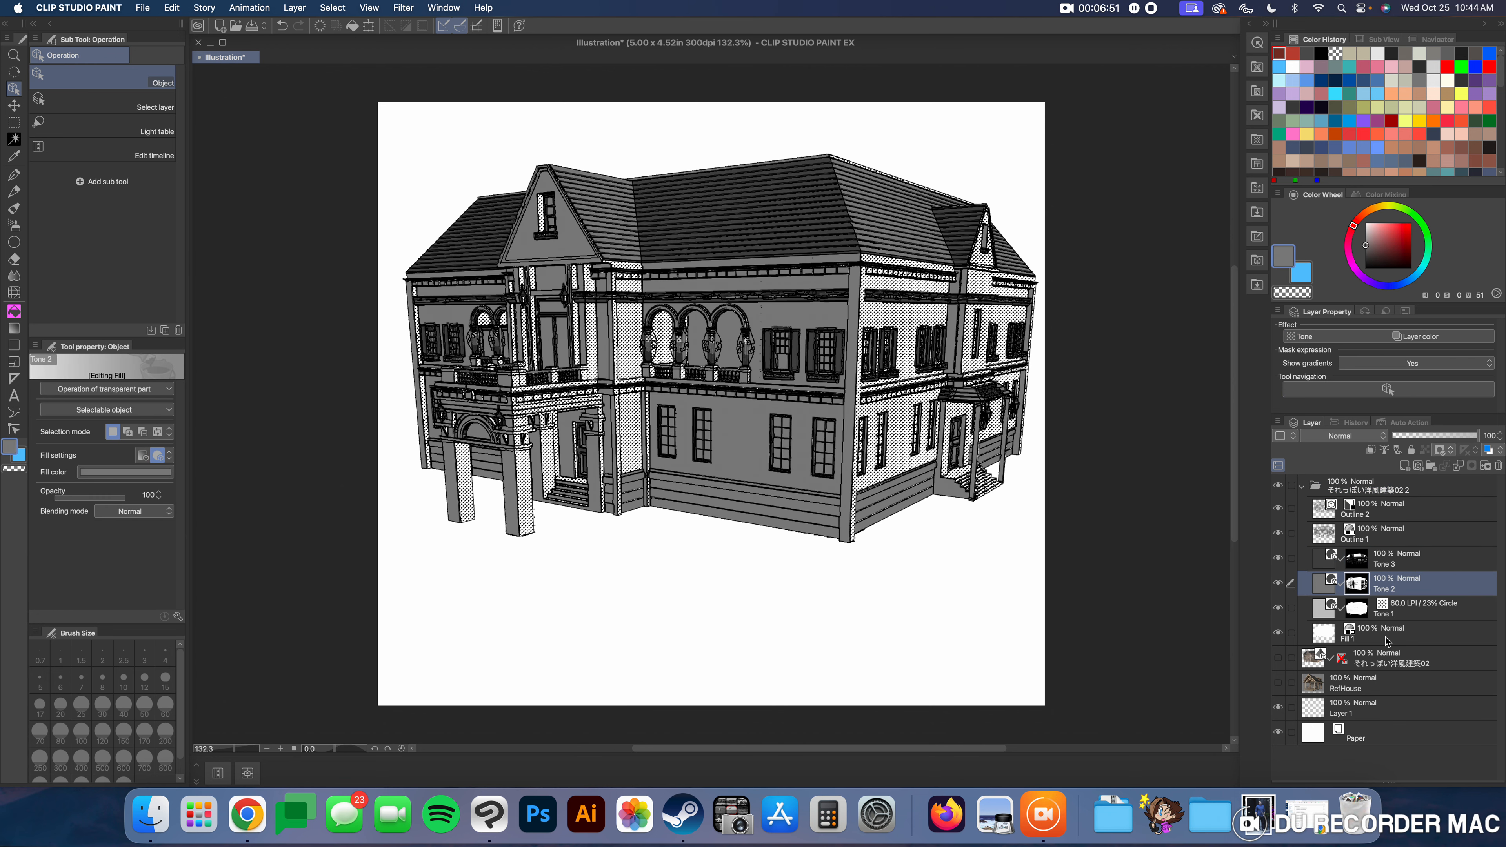
pyautogui.click(1388, 611)
pyautogui.click(1308, 336)
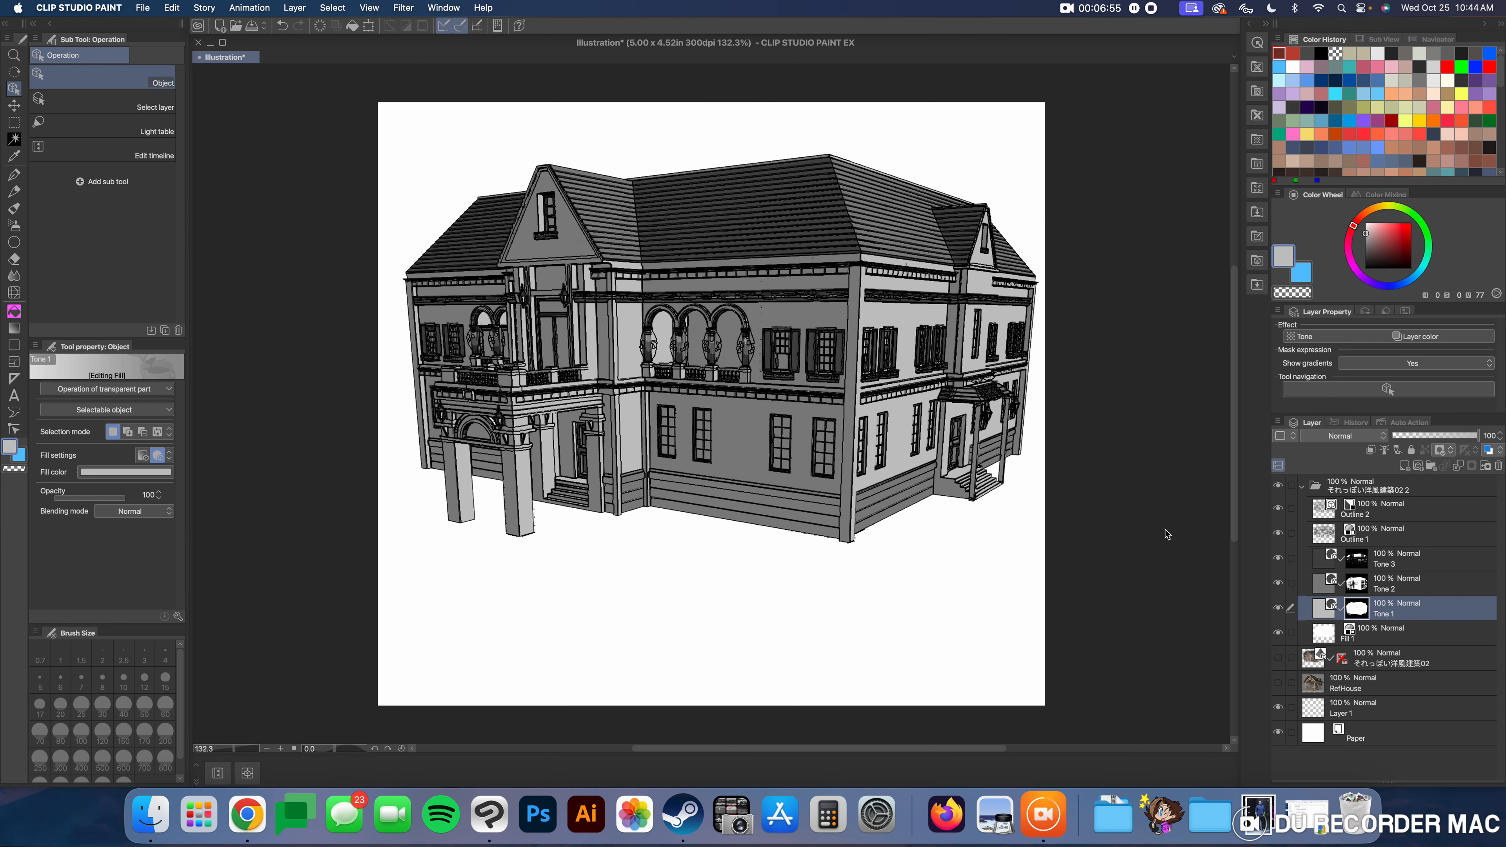
# Step: Change the fill color of the Tone 1 layer to light pink
pyautogui.doubleClick(1322, 614)
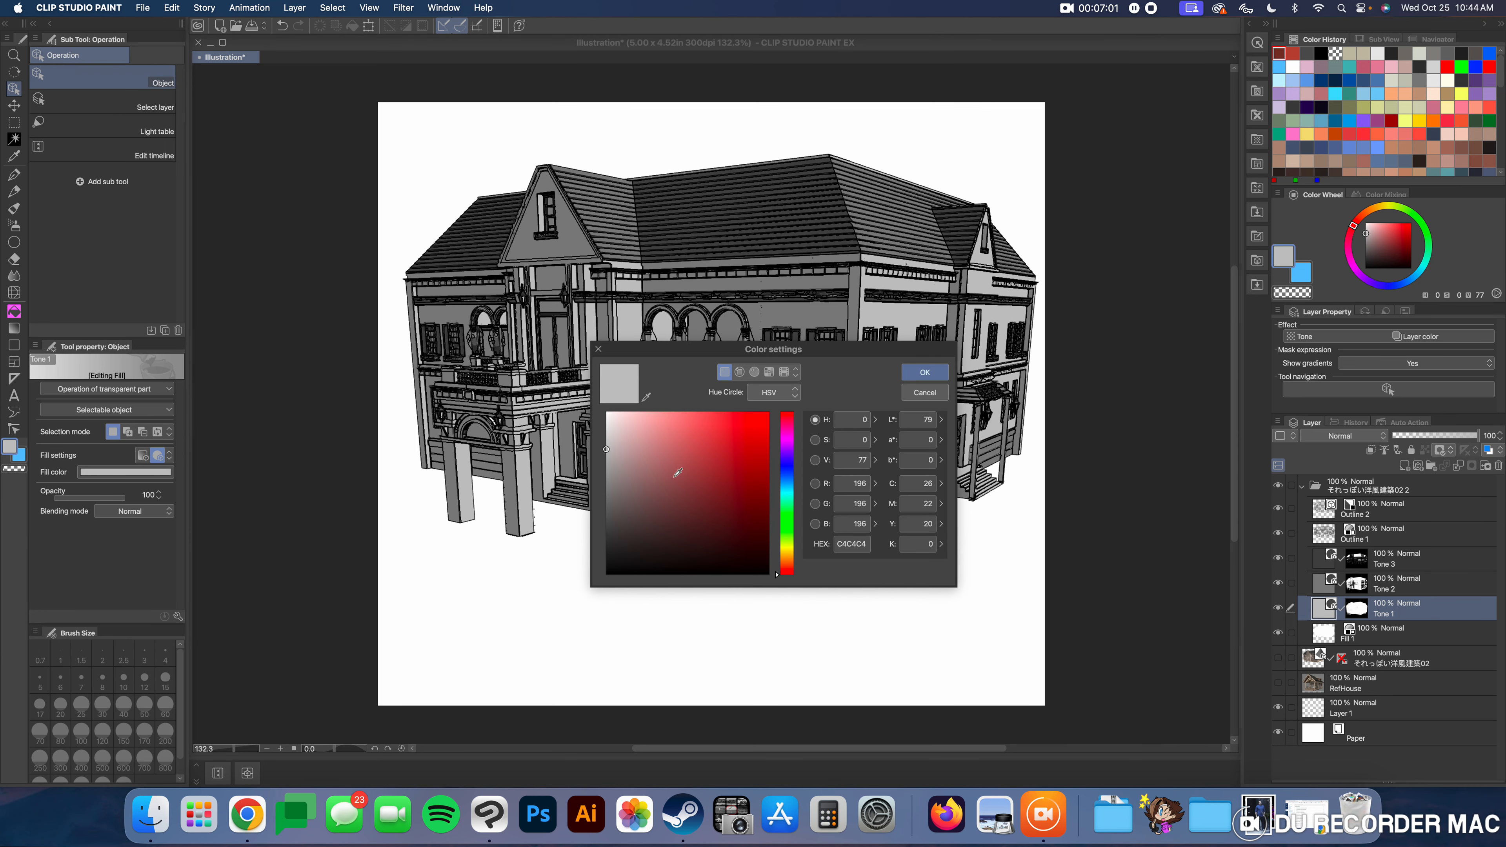
pyautogui.click(642, 433)
pyautogui.click(924, 371)
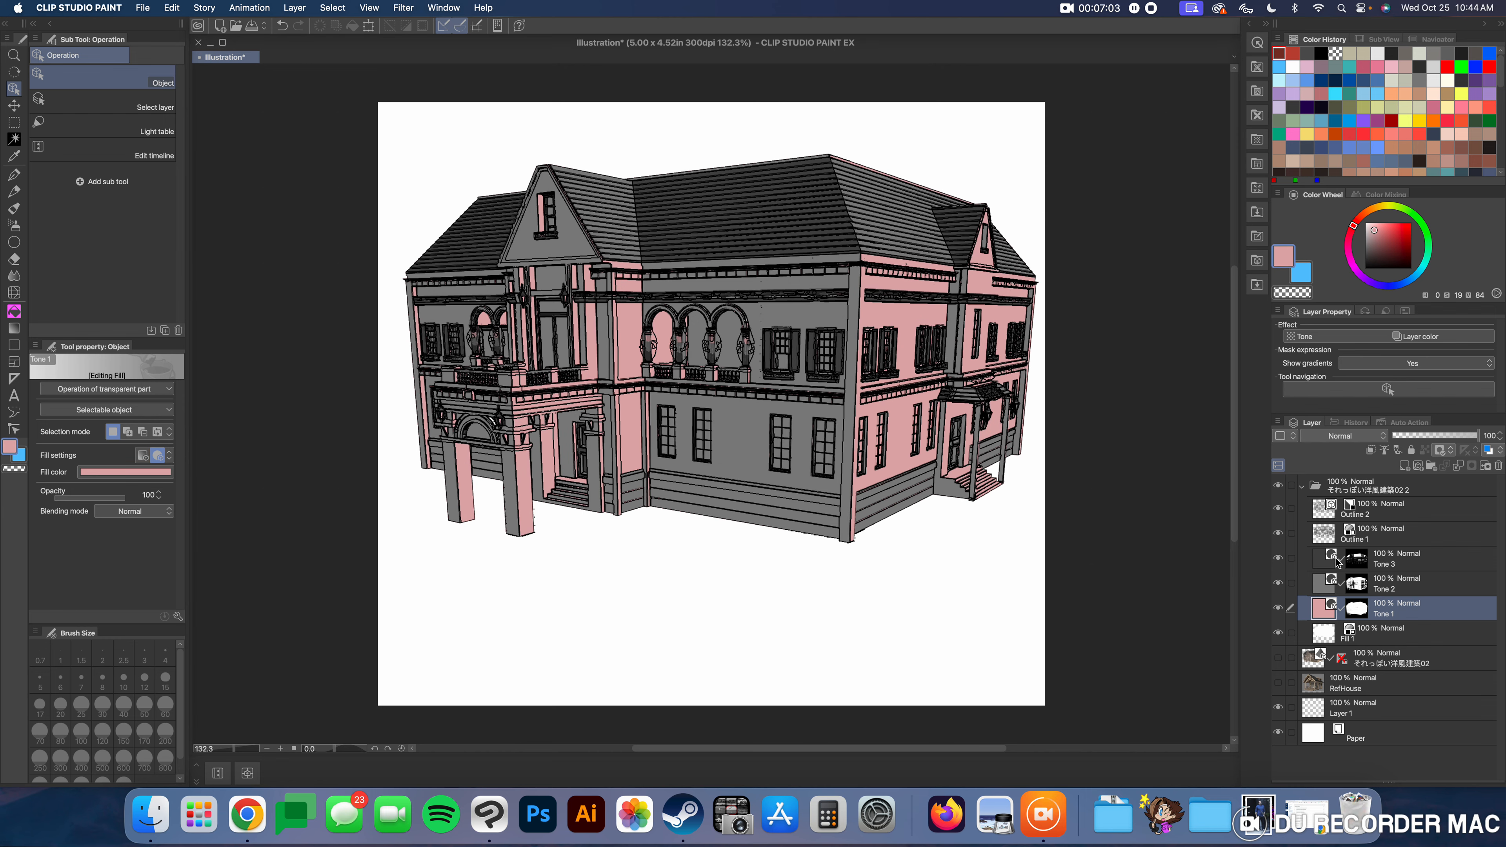
# Step: Change the fill color of the Tone 2 layer to light turquoise
pyautogui.doubleClick(1317, 591)
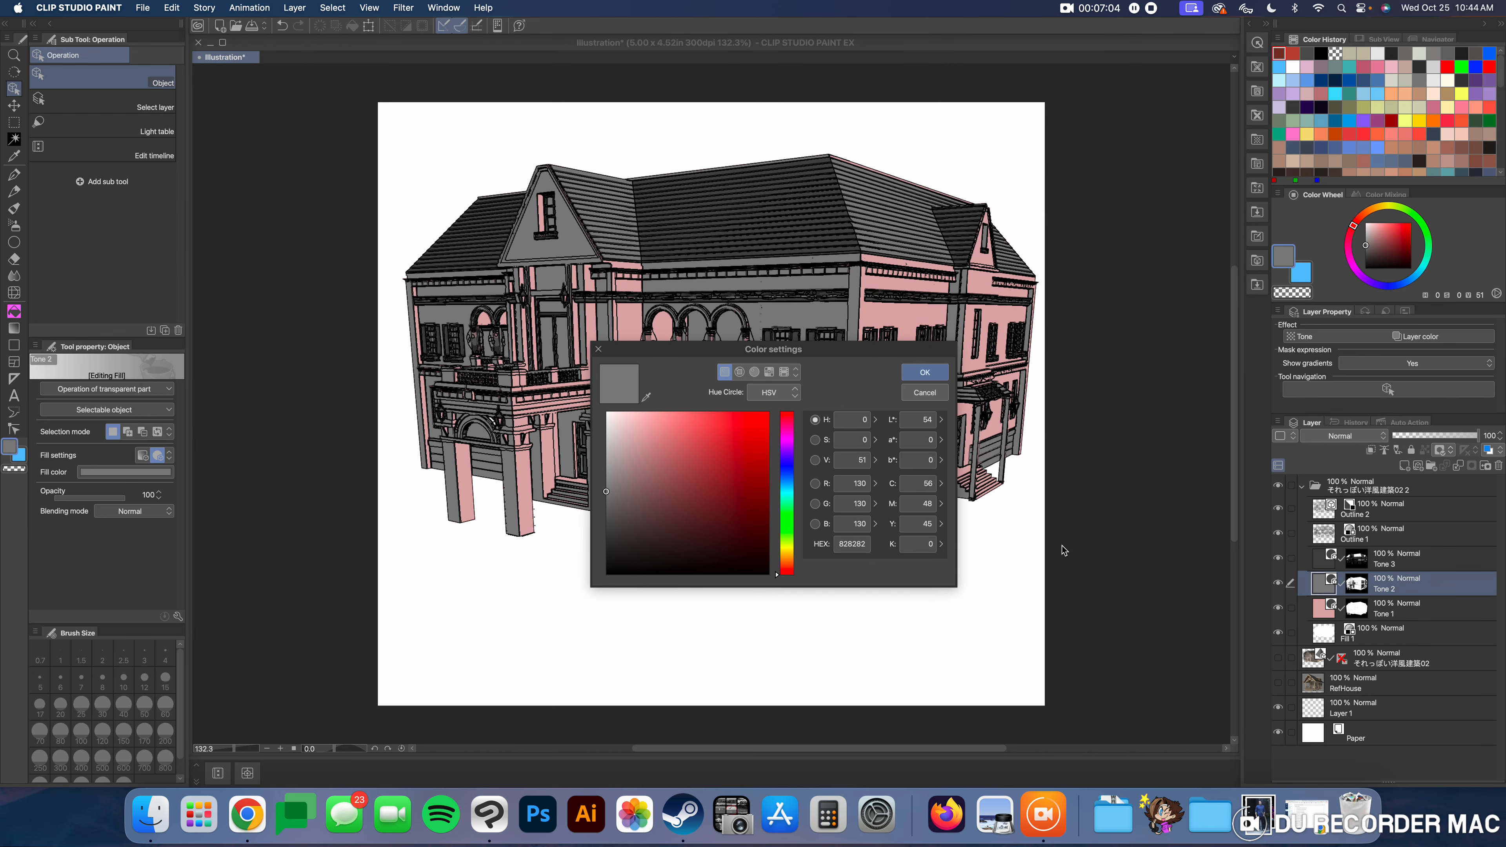
pyautogui.click(787, 493)
pyautogui.click(651, 433)
pyautogui.click(924, 372)
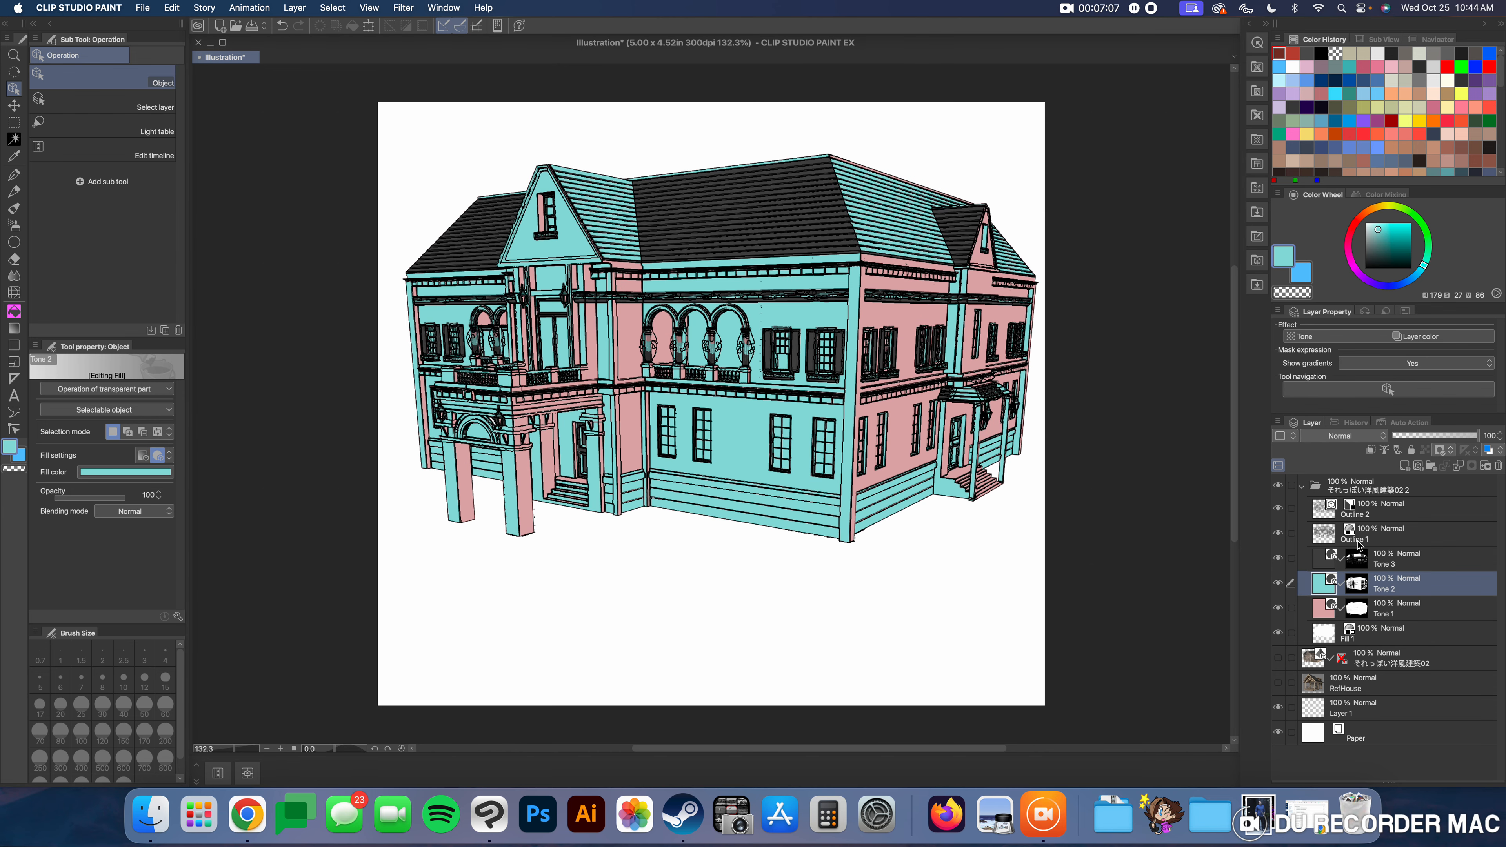
# Step: Change the fill color of the Tone 3 layer to a muted purple
pyautogui.doubleClick(1327, 561)
pyautogui.click(785, 464)
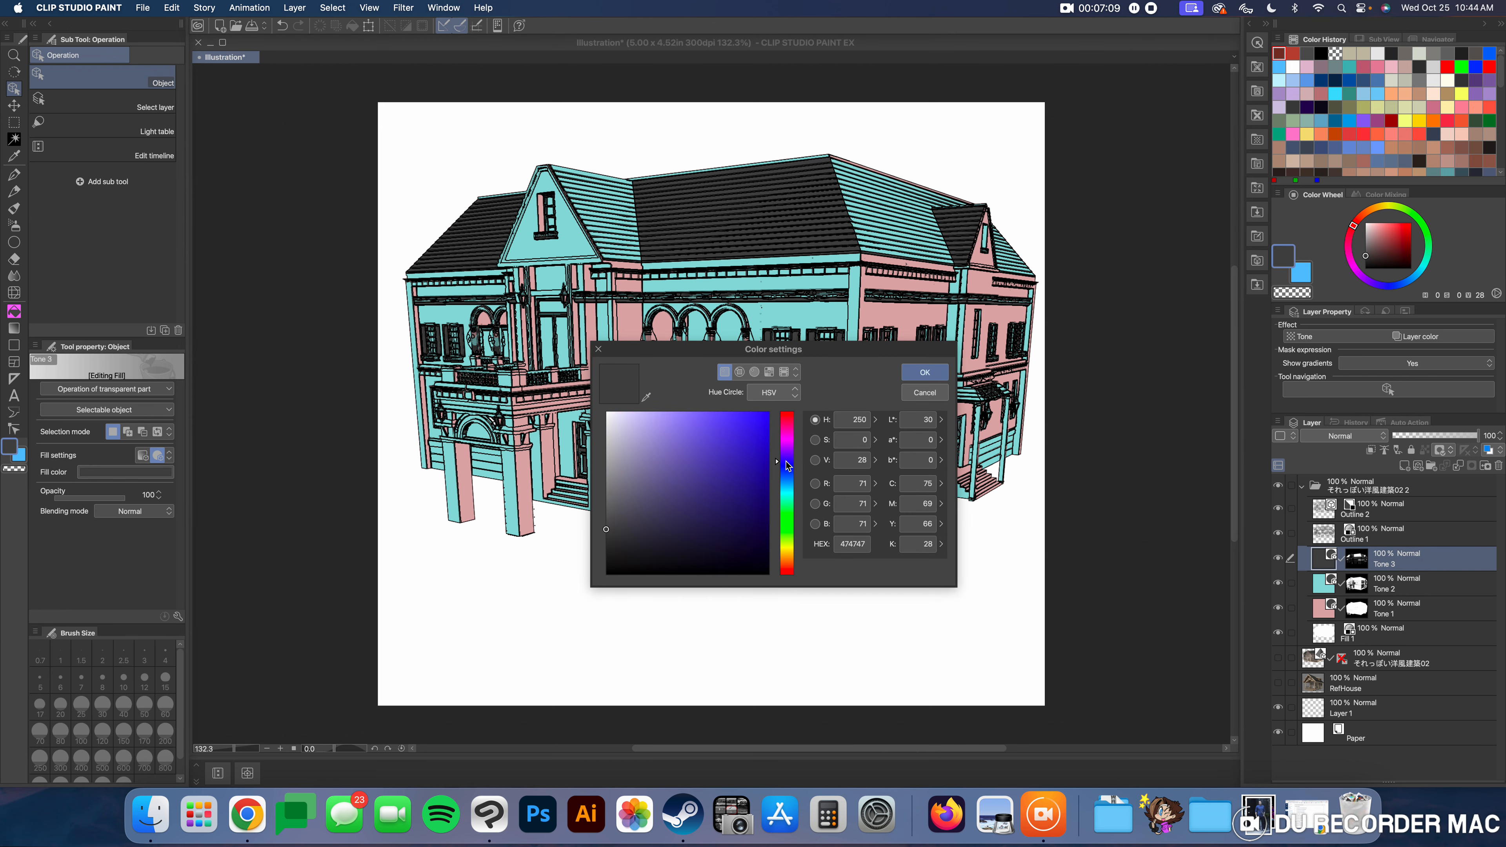
pyautogui.click(666, 445)
pyautogui.click(925, 372)
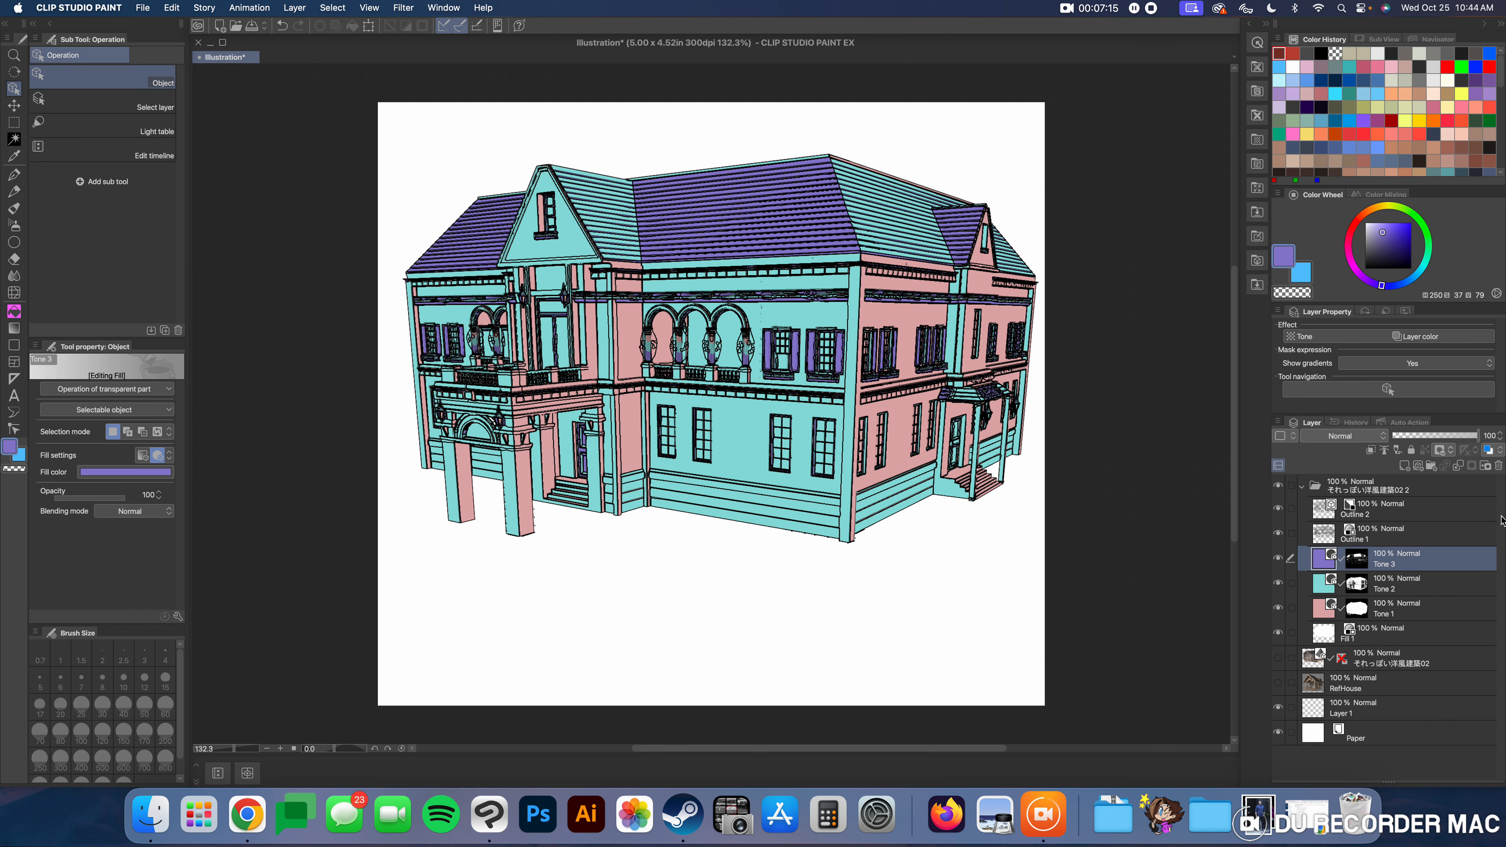
# Step: Check the Outline 1 lines by hiding and showing the layer, and set its expression color to Color
pyautogui.click(1359, 539)
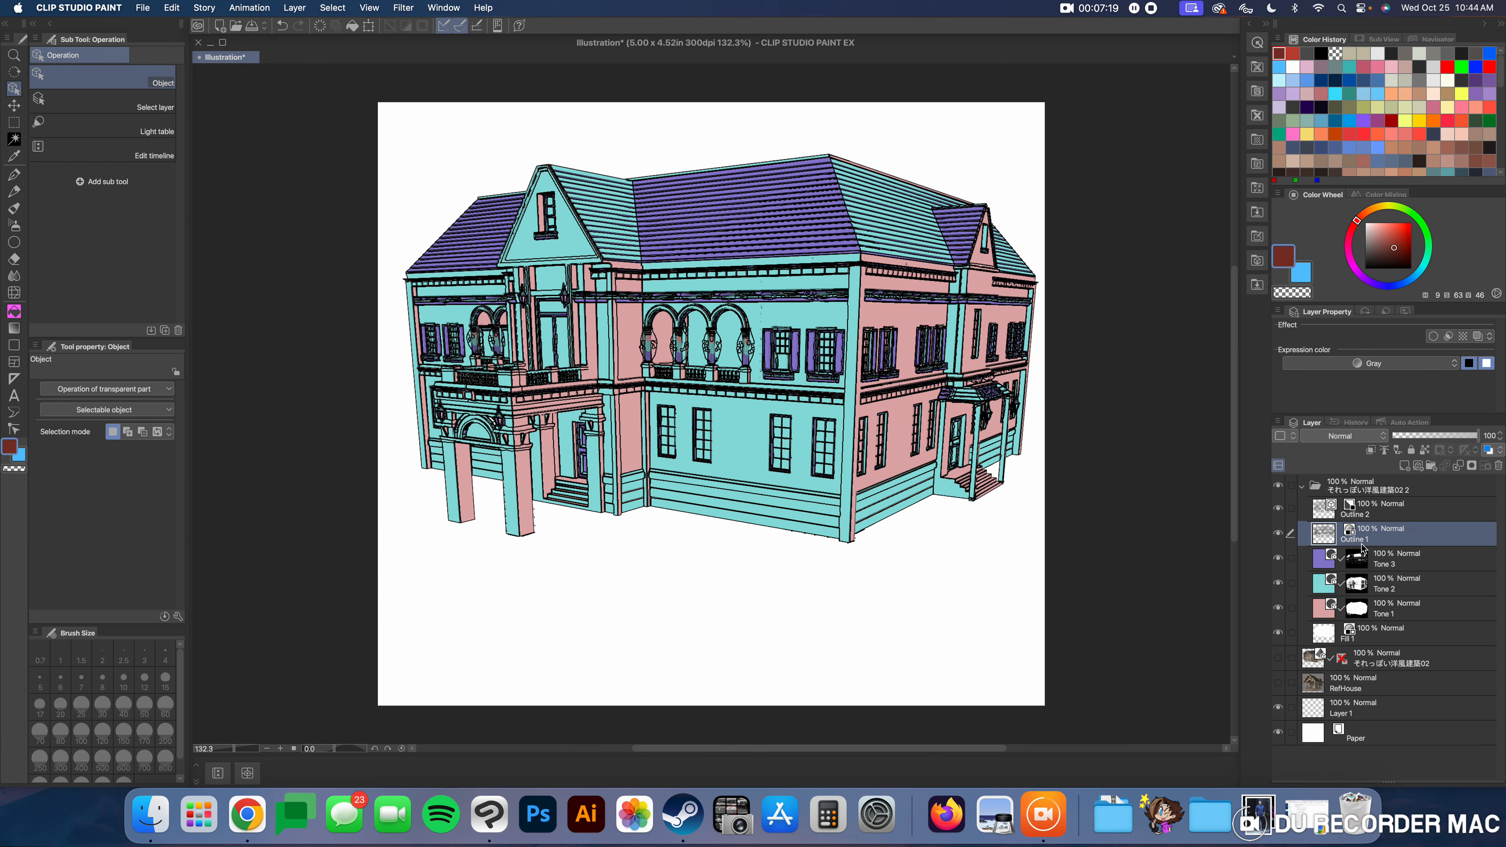
pyautogui.click(1278, 533)
pyautogui.click(1279, 535)
pyautogui.click(1279, 535)
pyautogui.click(1279, 535)
pyautogui.click(1279, 535)
pyautogui.click(1279, 535)
pyautogui.click(1280, 535)
pyautogui.click(1280, 535)
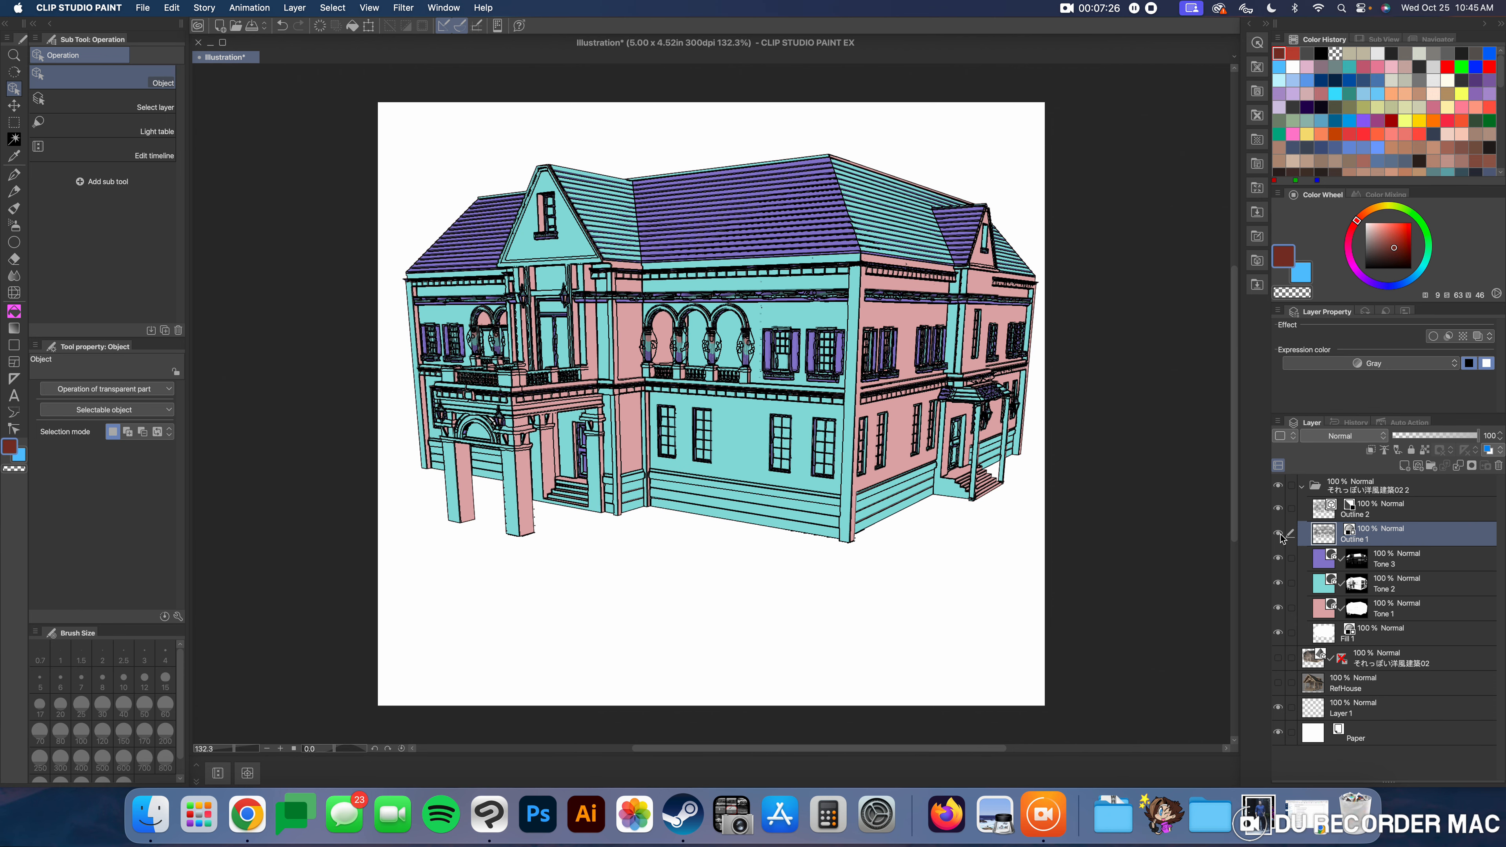
pyautogui.click(1341, 365)
pyautogui.click(1339, 383)
# Step: Check the Outline 2 vector lines by hiding and showing the layer, and set its expression color to Color
pyautogui.click(1386, 512)
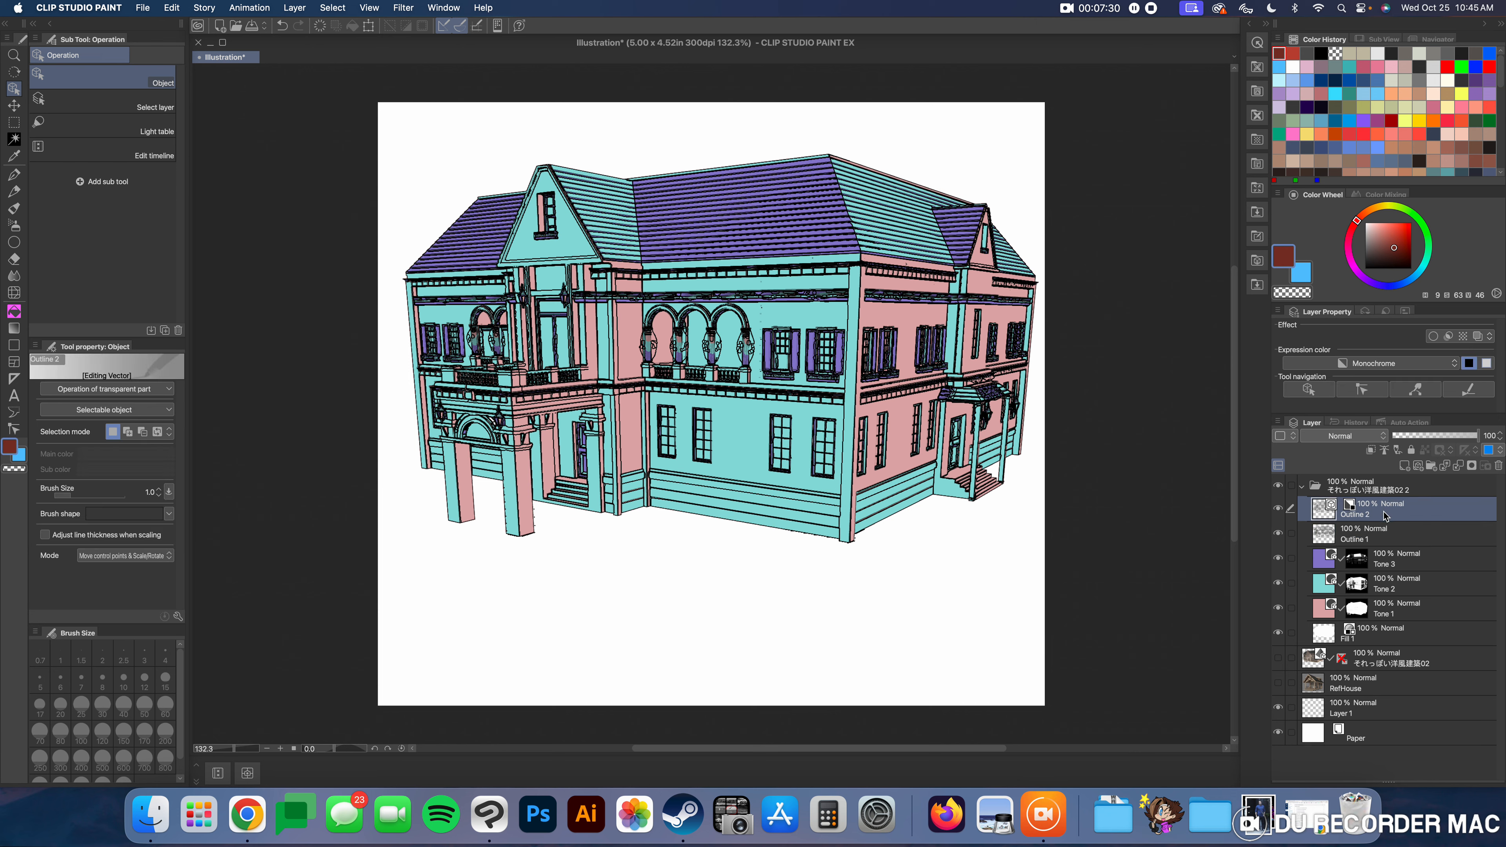
pyautogui.click(1279, 510)
pyautogui.click(1280, 510)
pyautogui.click(1279, 510)
pyautogui.click(1280, 510)
pyautogui.click(1279, 510)
pyautogui.click(1279, 510)
pyautogui.click(1338, 363)
pyautogui.click(1358, 385)
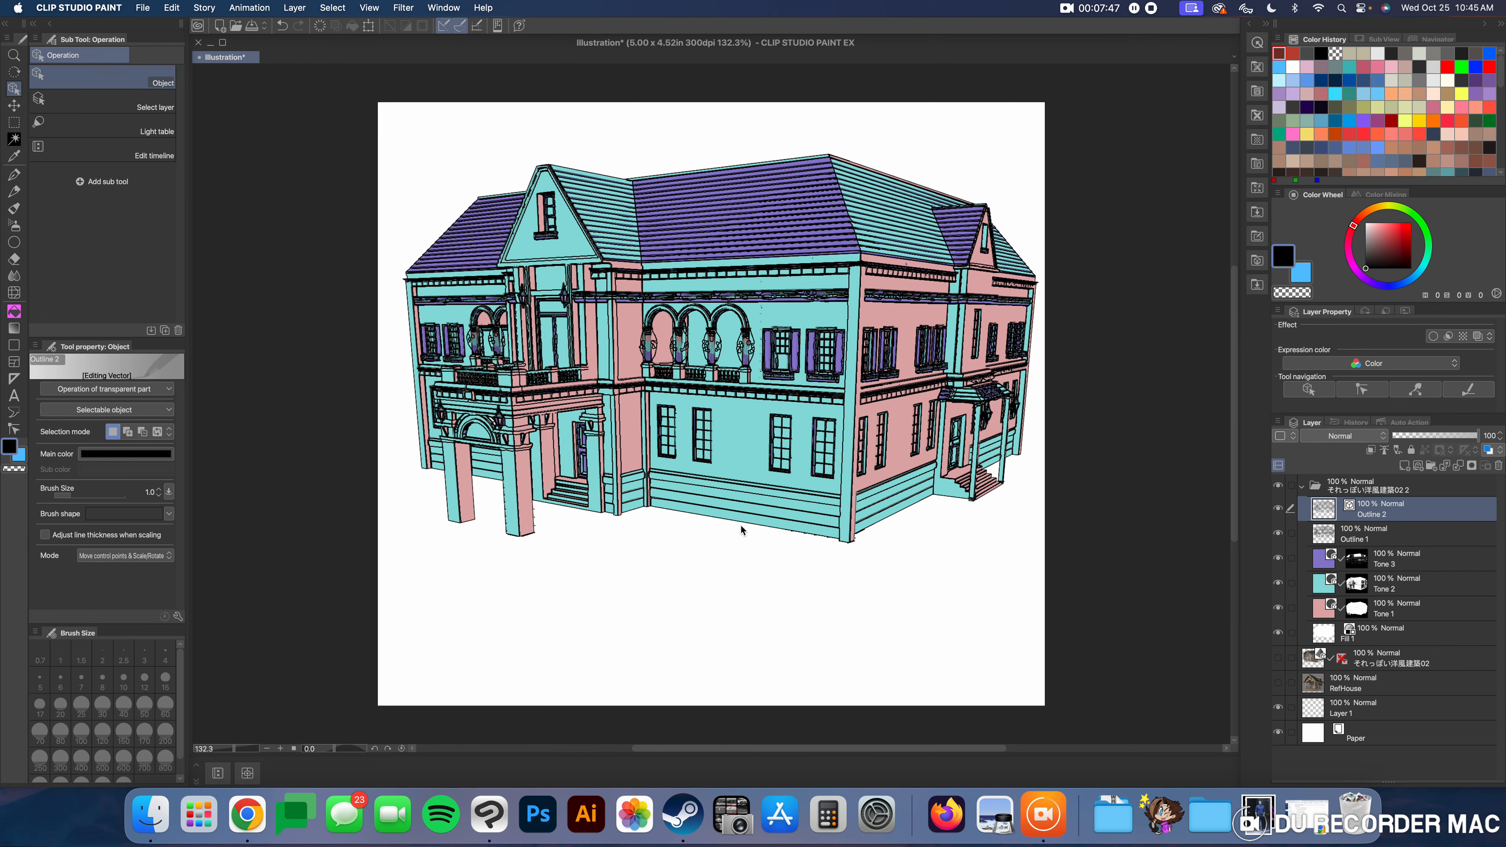
# Step: Inspect the line art and fills around the upper-floor windows up close, and view the whole house again
pyautogui.scroll(2, 799, 383)
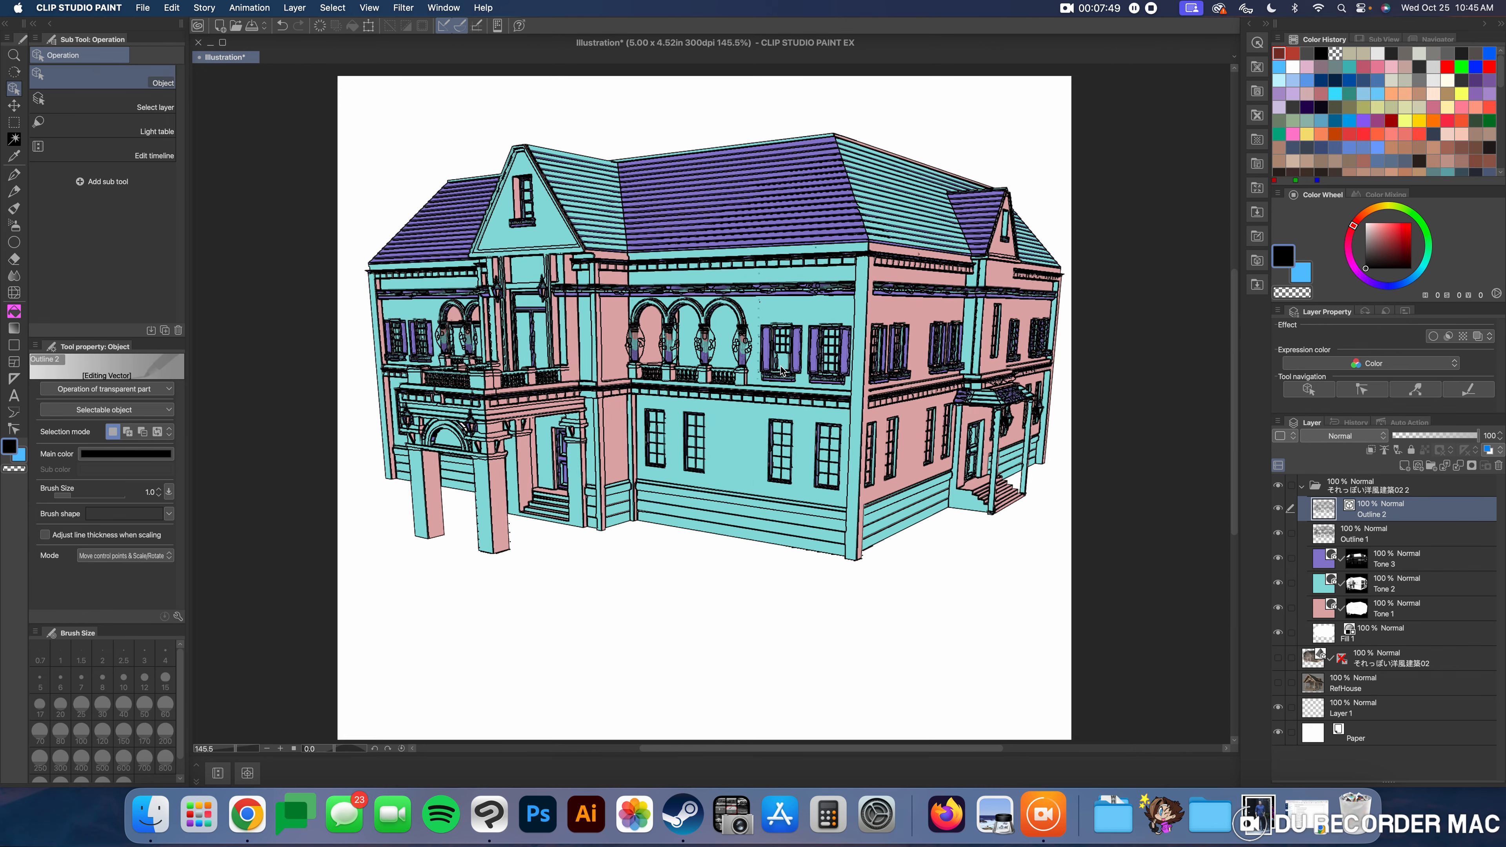
pyautogui.scroll(8, 833, 365)
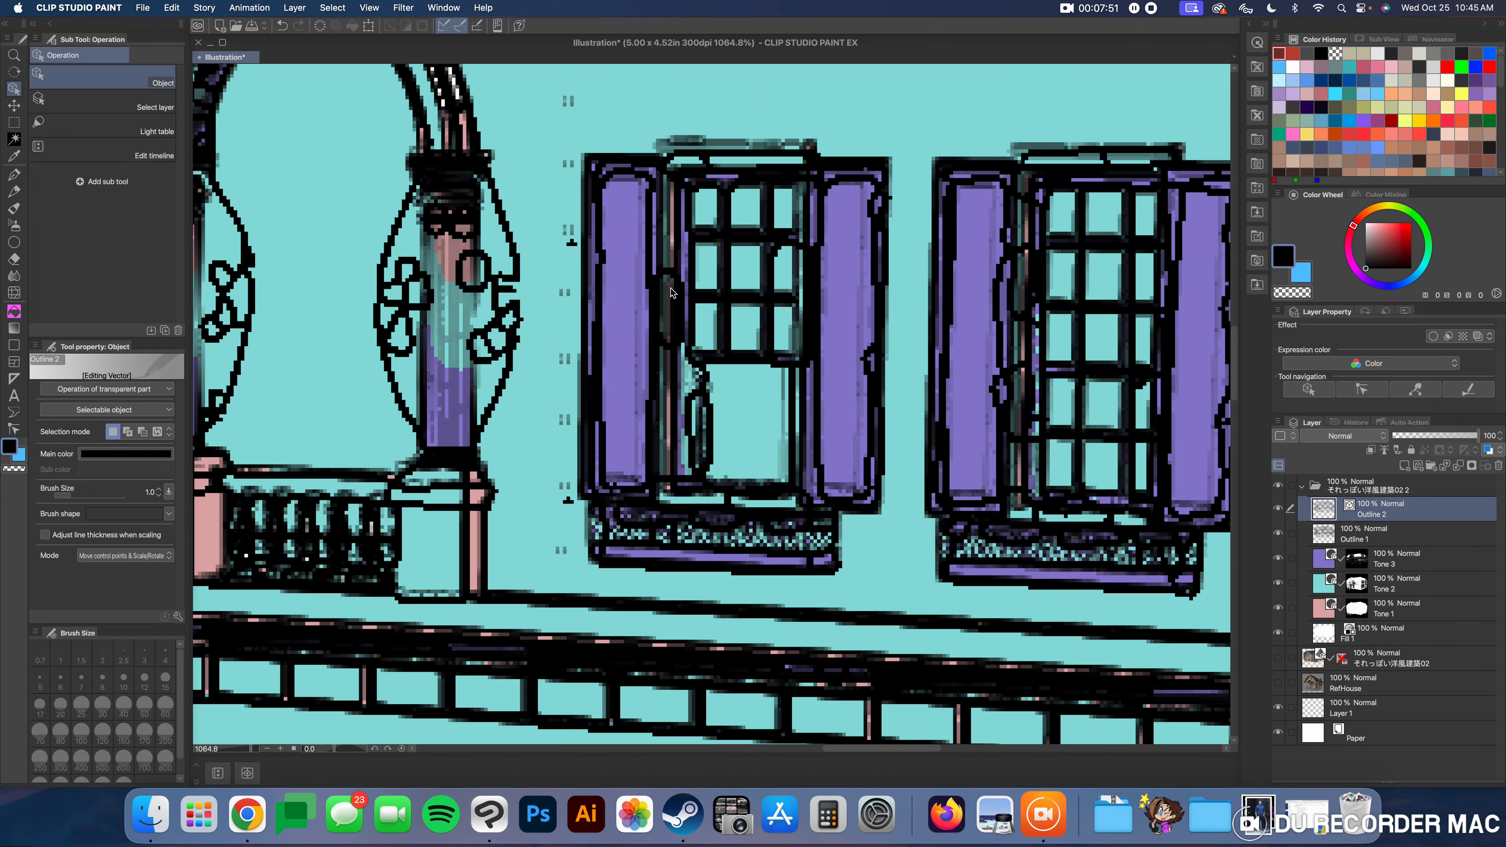
pyautogui.scroll(-8, 715, 543)
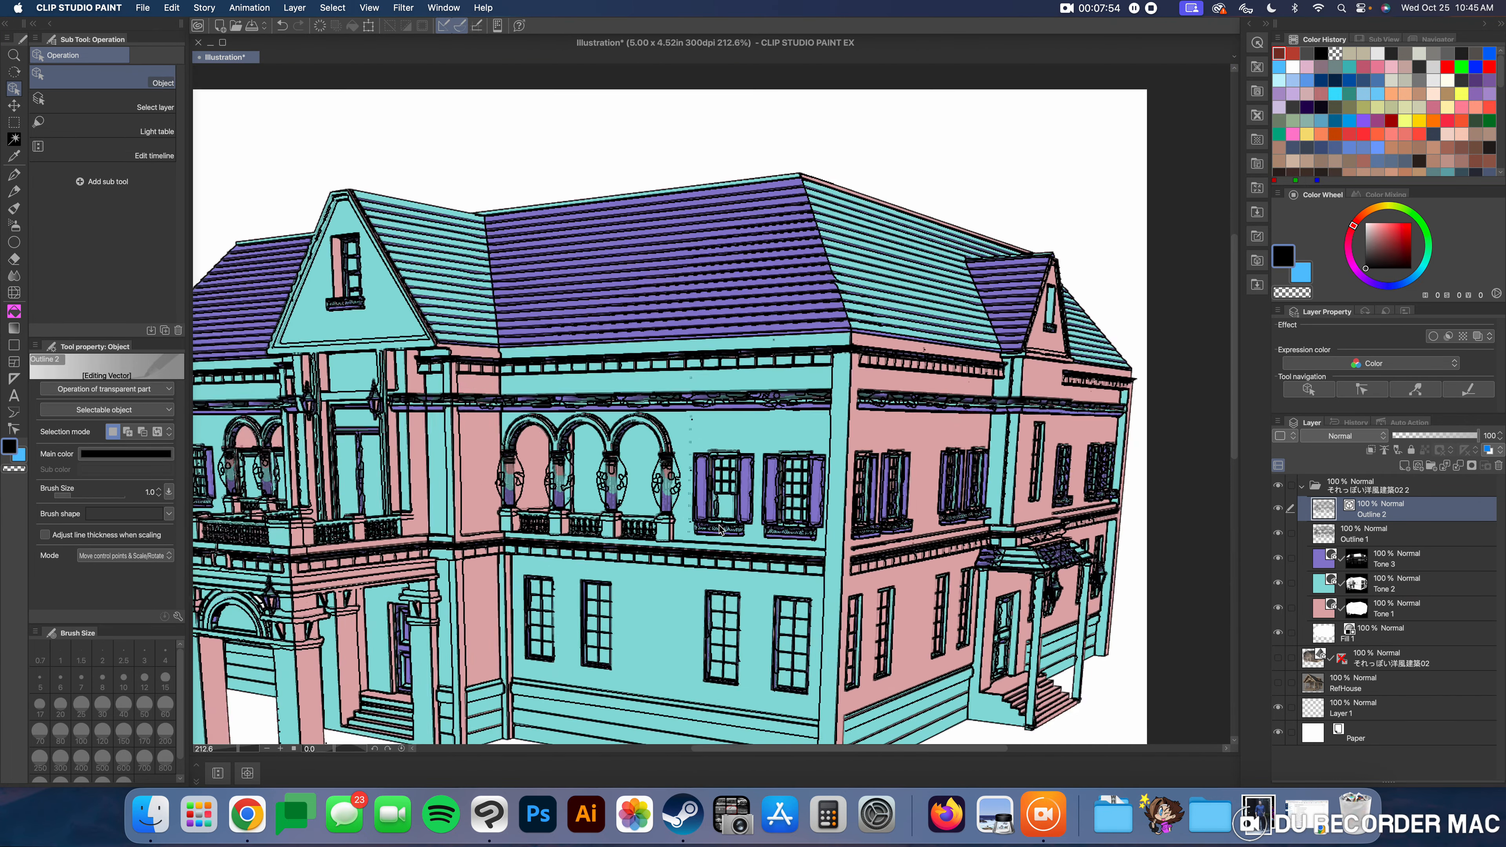
pyautogui.scroll(-2, 719, 530)
pyautogui.moveTo(714, 544); pyautogui.dragTo(765, 455)
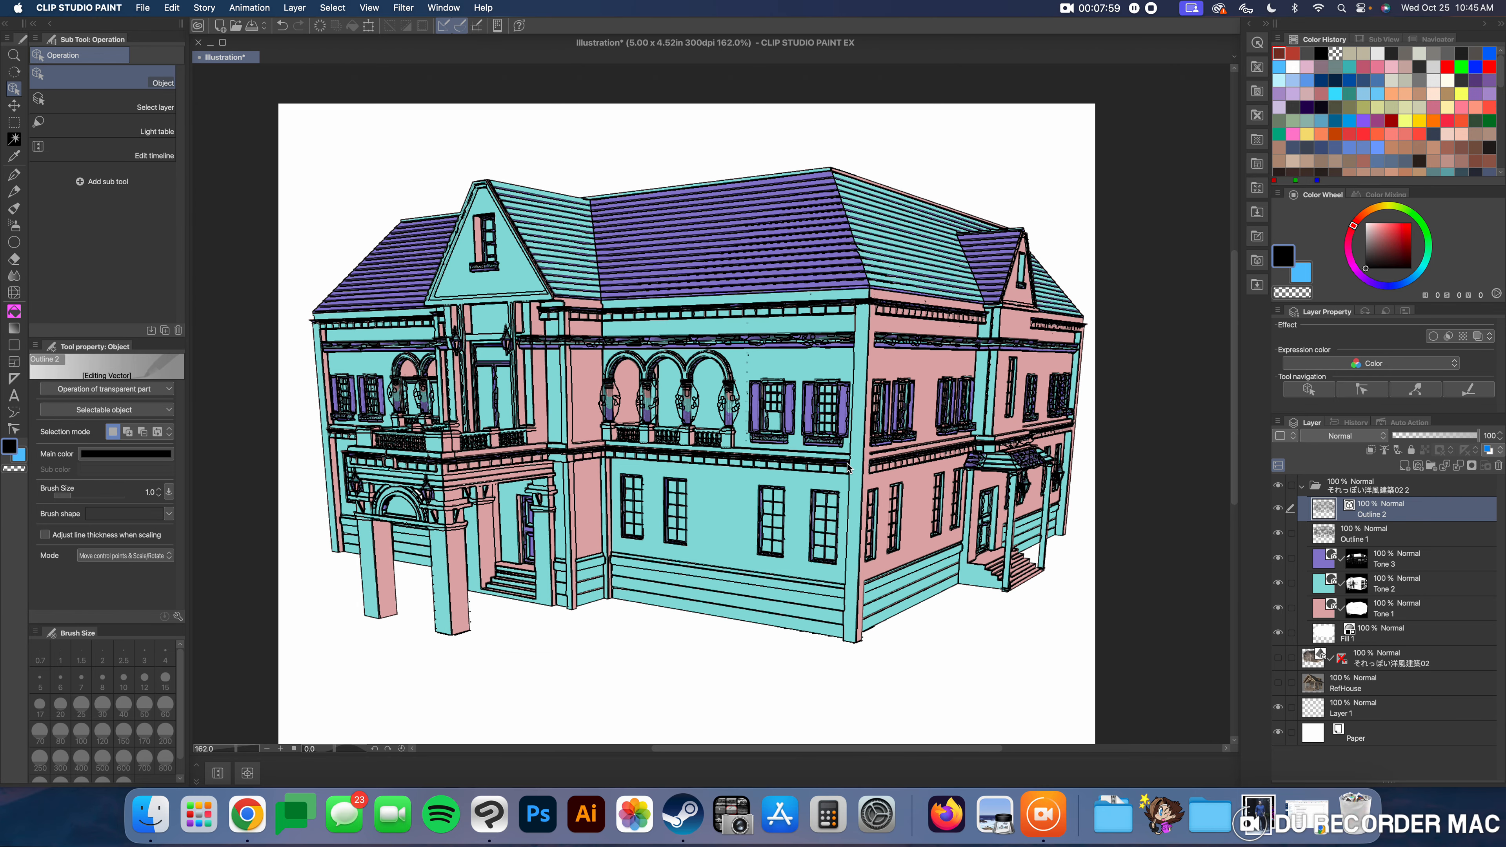
pyautogui.scroll(1, 849, 485)
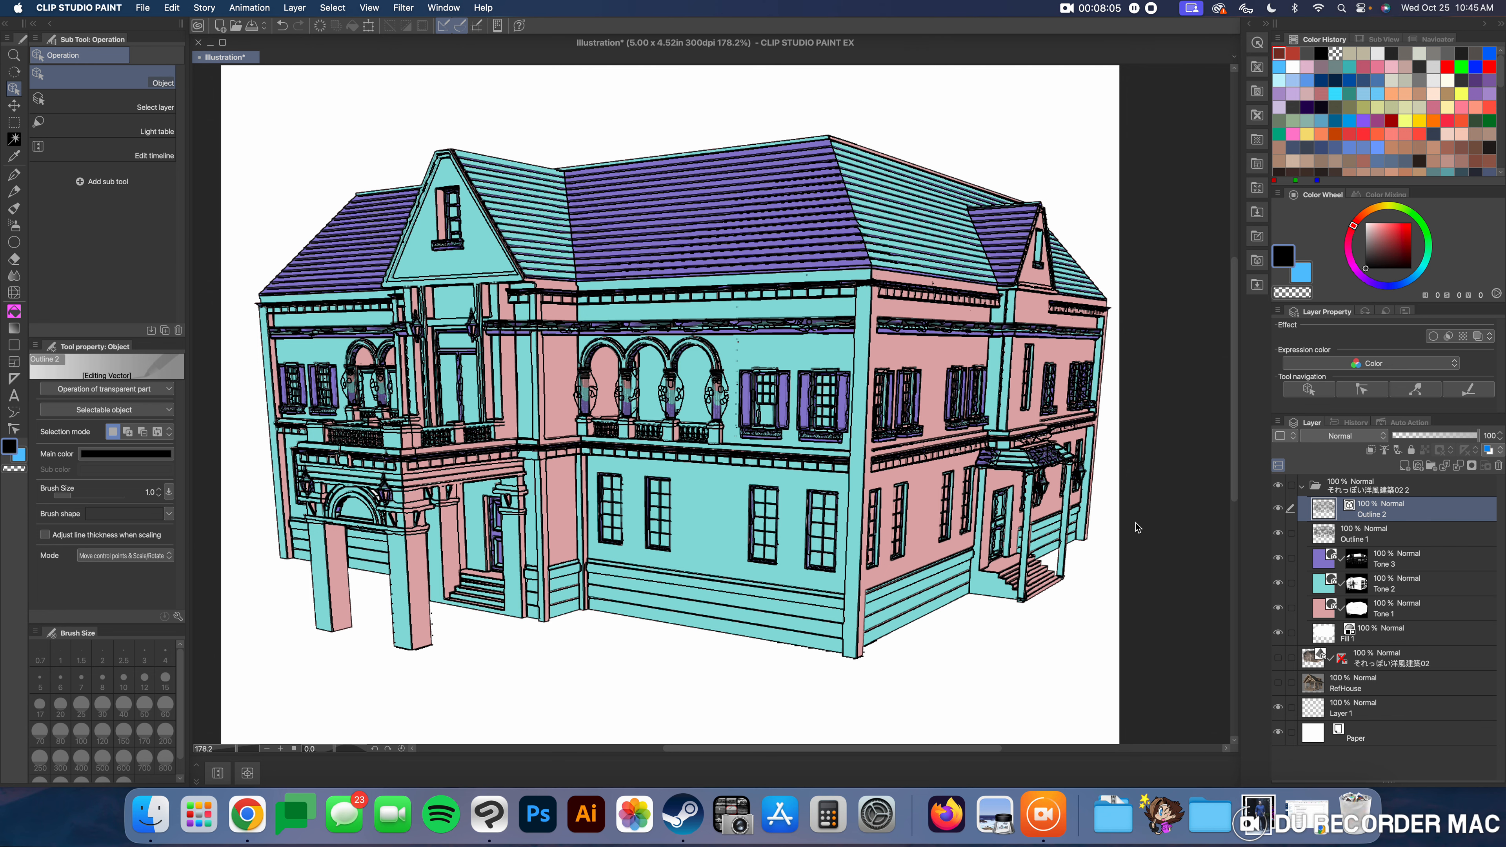
pyautogui.scroll(-1, 984, 533)
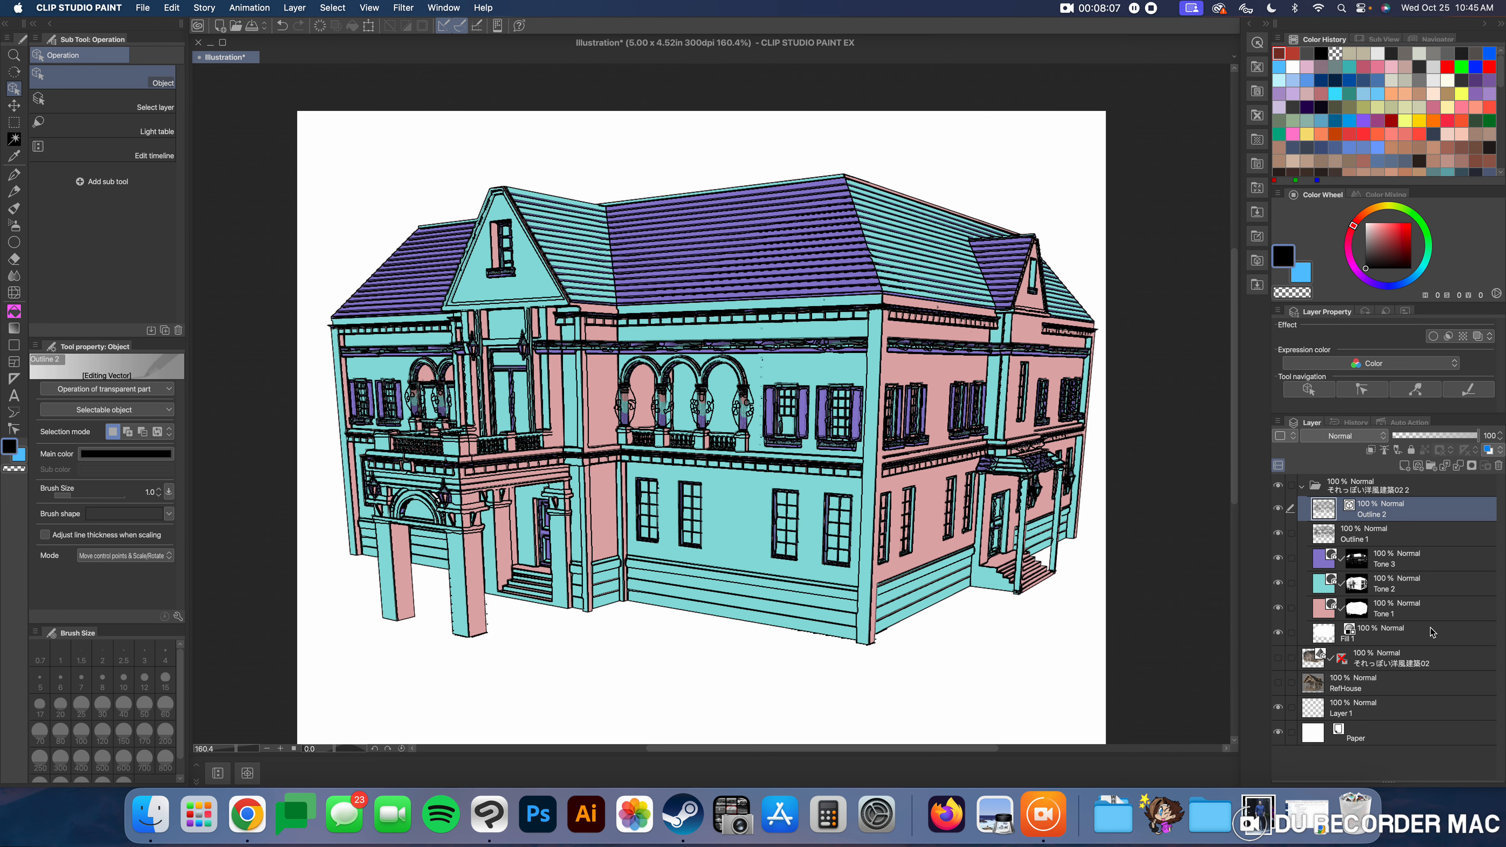
# Step: Clip the Tone 1, Tone 2 and Tone 3 layers, plus a new raster layer above them, to the Fill 1 layer
pyautogui.click(1390, 638)
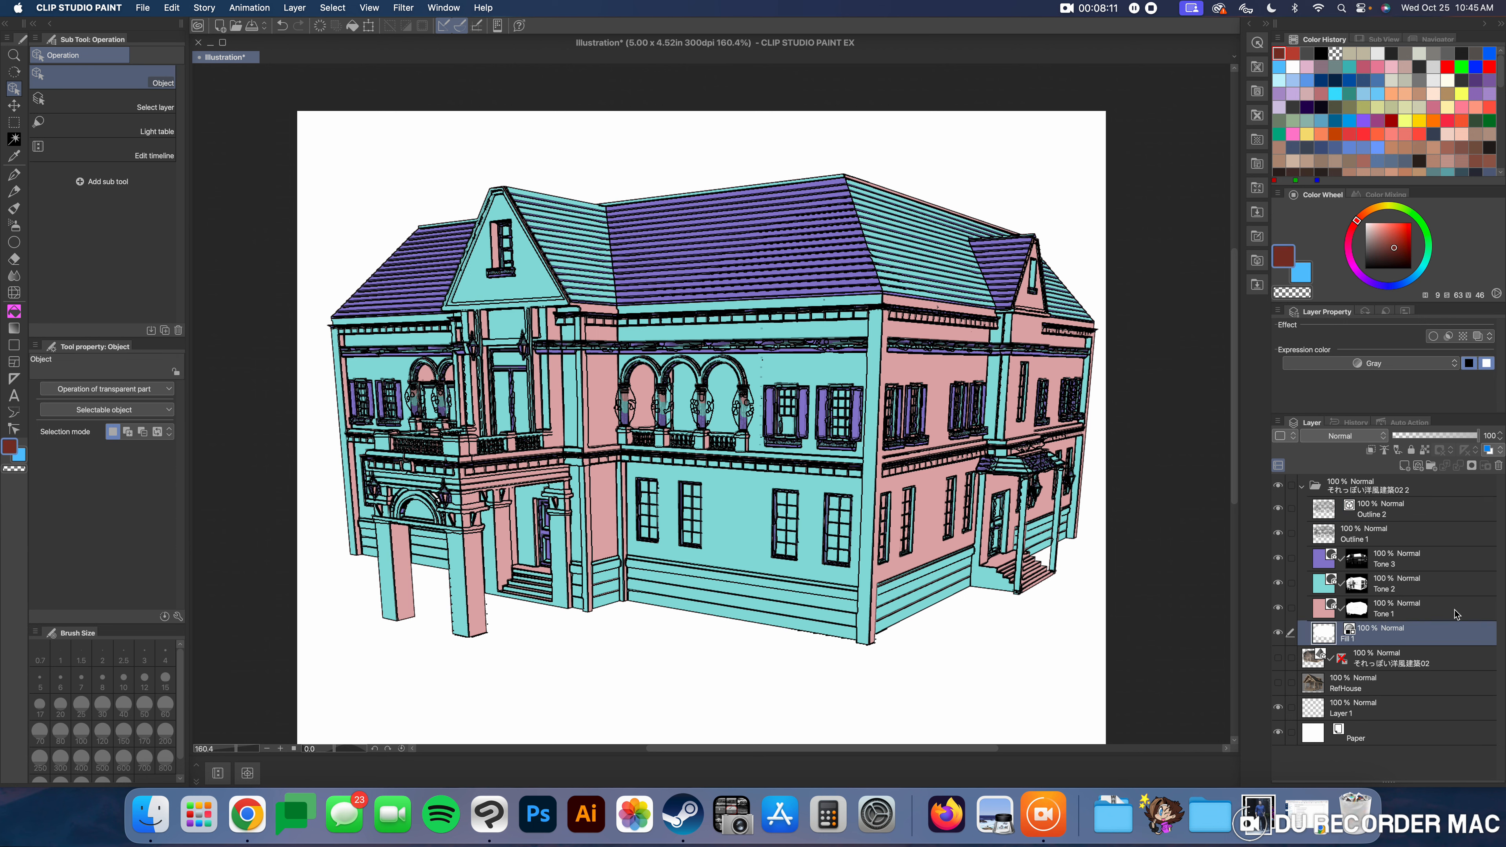
pyautogui.click(1414, 615)
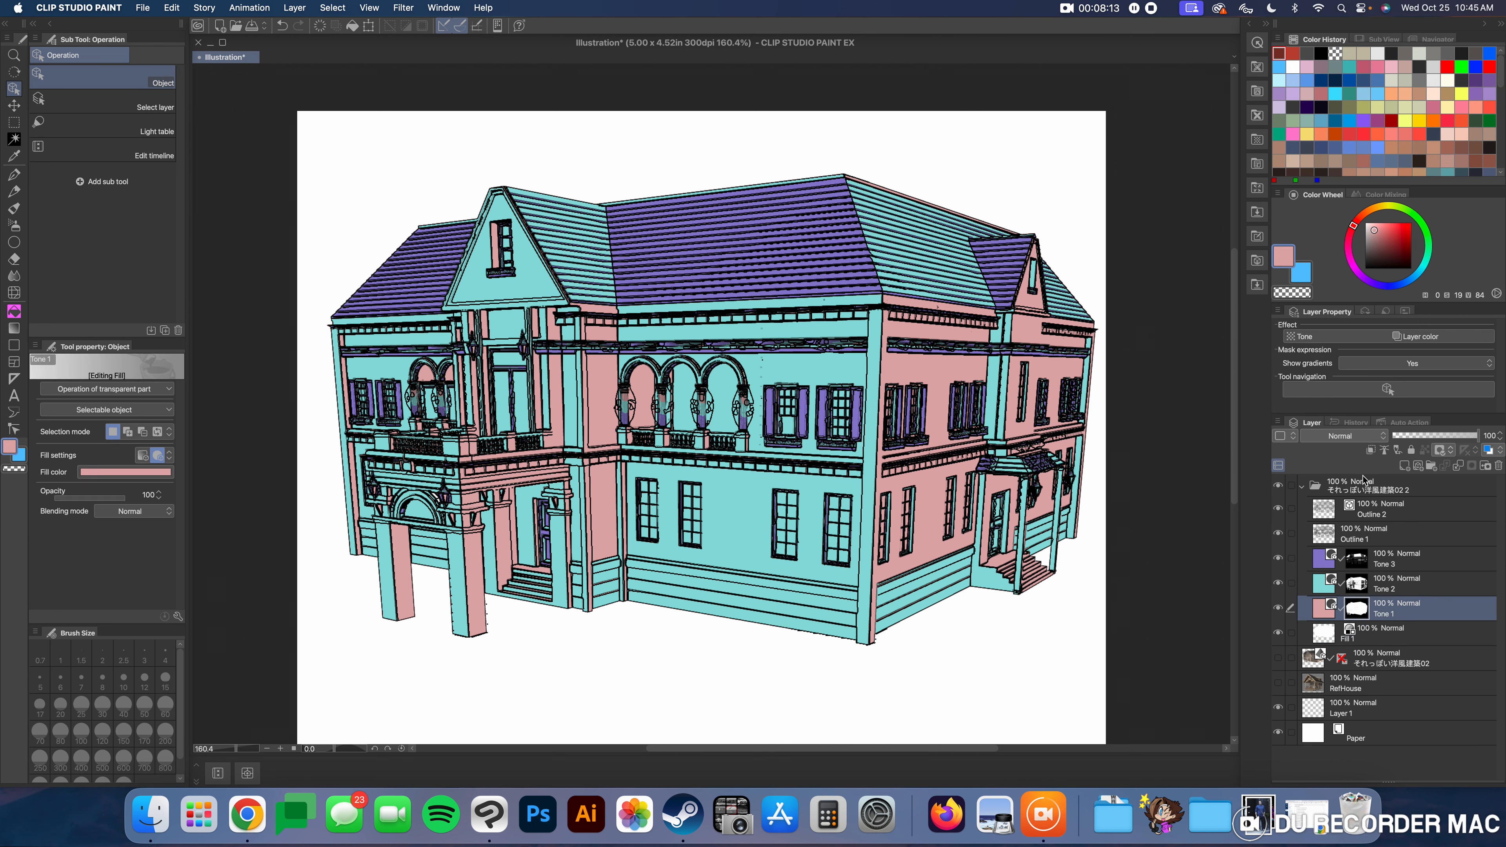
pyautogui.click(1412, 577)
pyautogui.click(1371, 450)
pyautogui.click(1406, 561)
pyautogui.click(1371, 451)
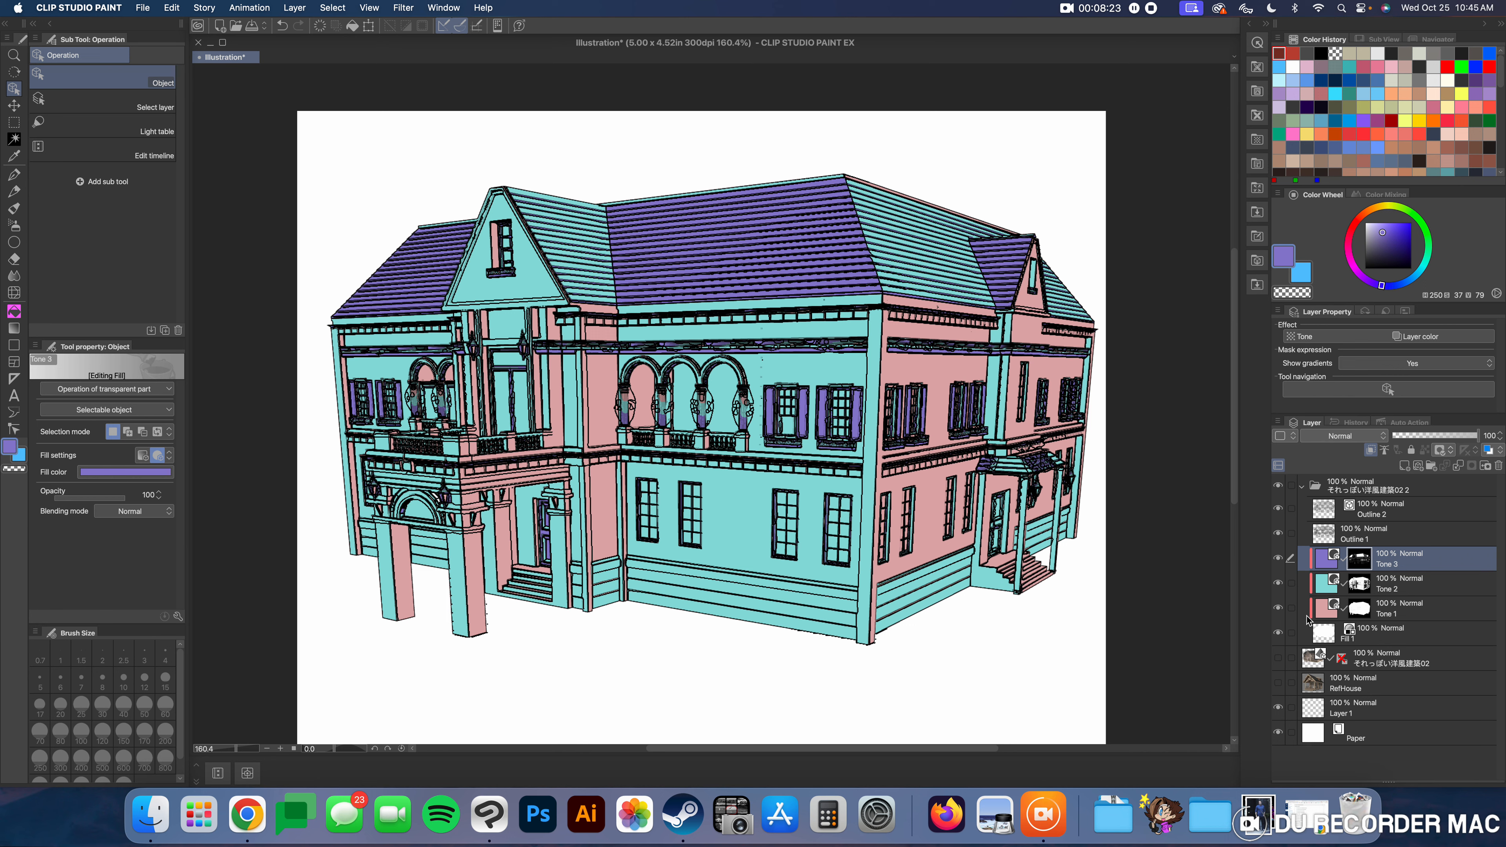
pyautogui.click(1403, 465)
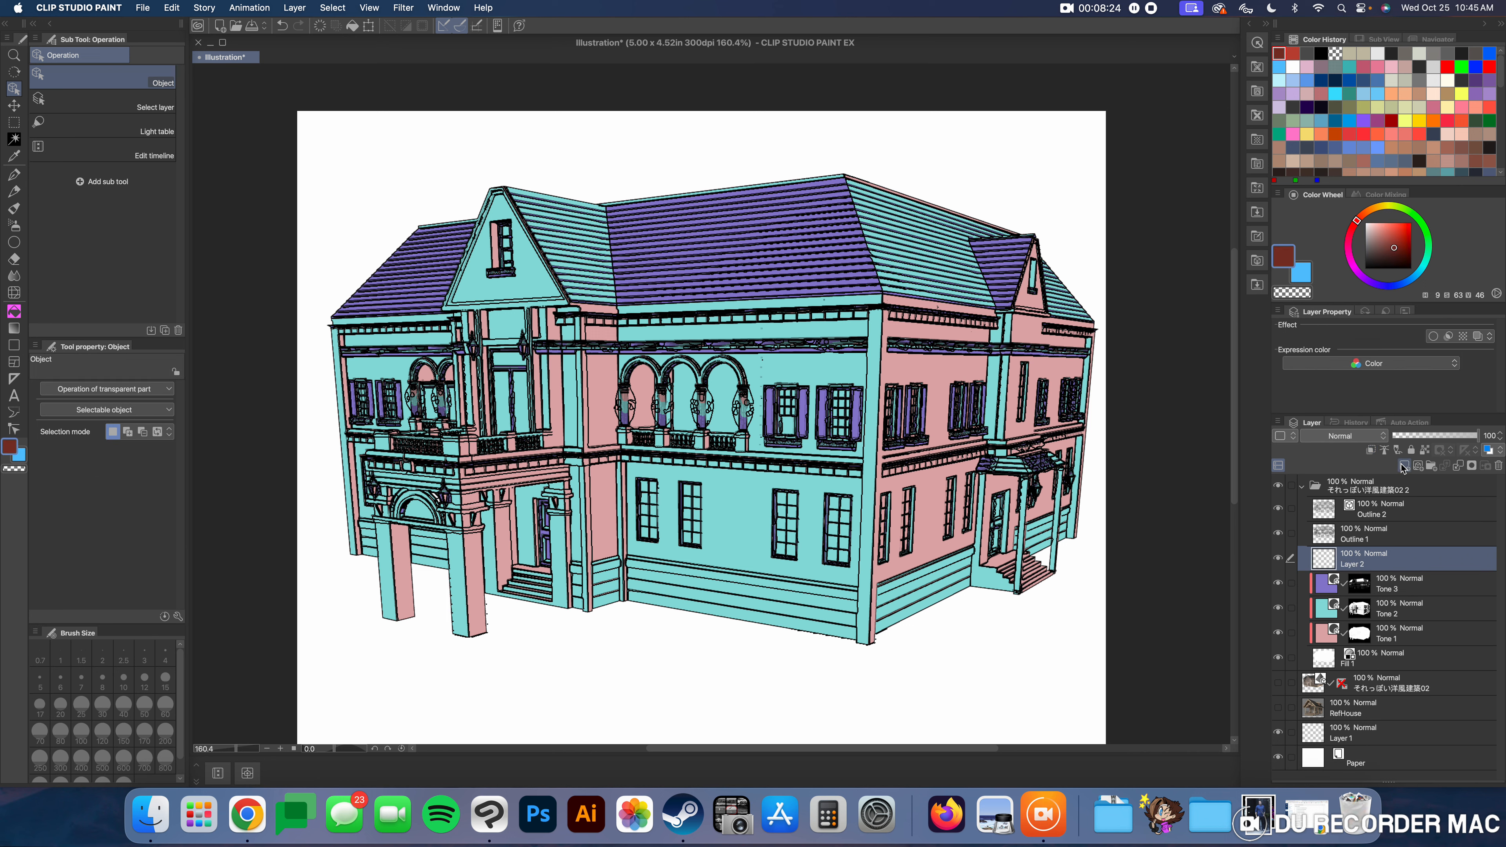
pyautogui.click(1370, 449)
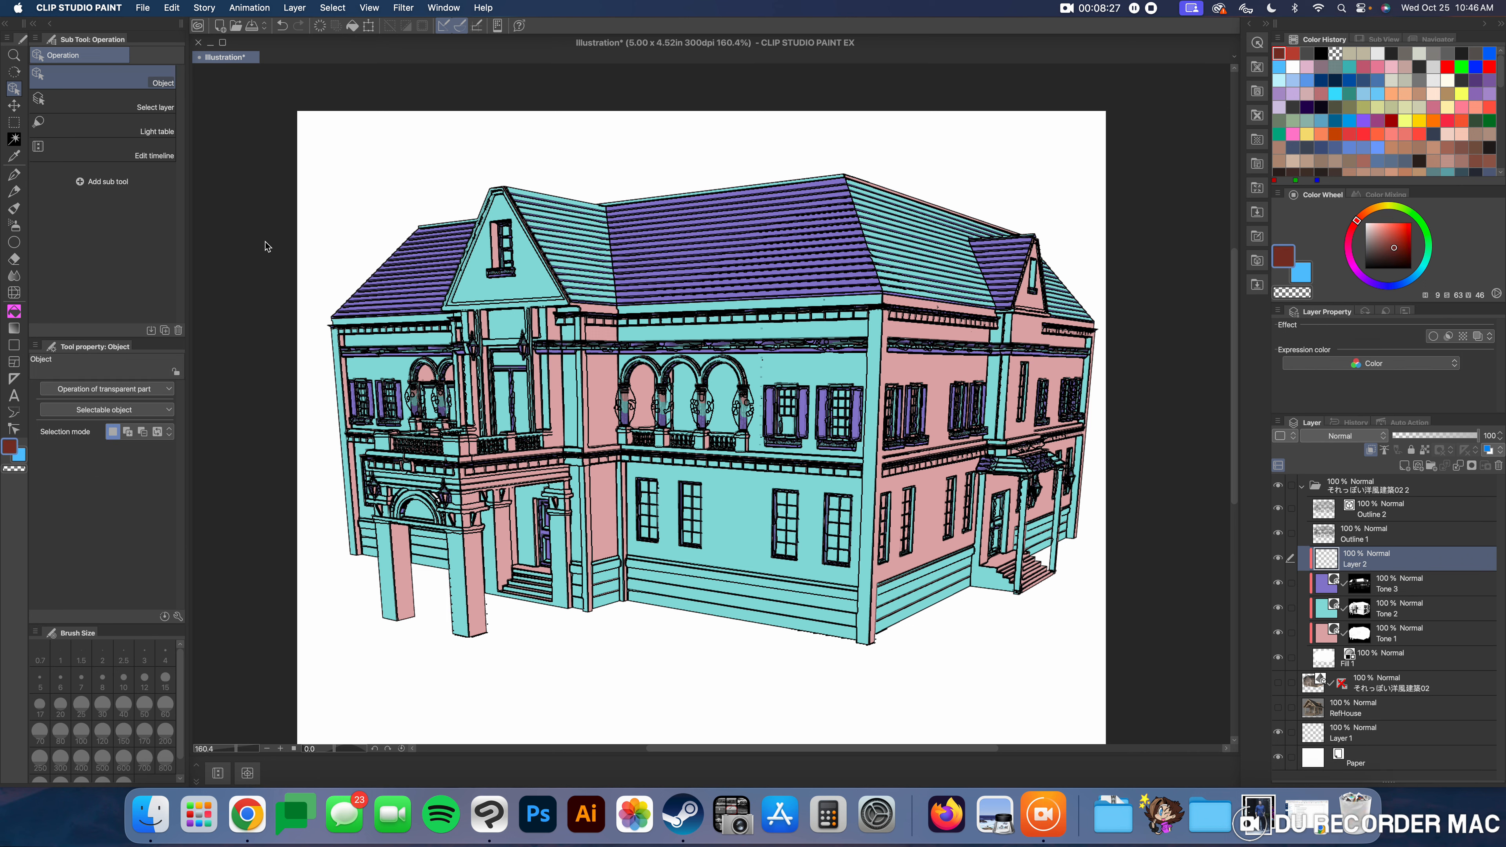
# Step: Paint the whole house dark red on Layer 2 with the G-pen at size 600, hiding the three tone layers
pyautogui.click(13, 175)
pyautogui.moveTo(1024, 191)
pyautogui.mouseDown()
pyautogui.moveTo(882, 697)
pyautogui.moveTo(612, 723)
pyautogui.mouseUp()
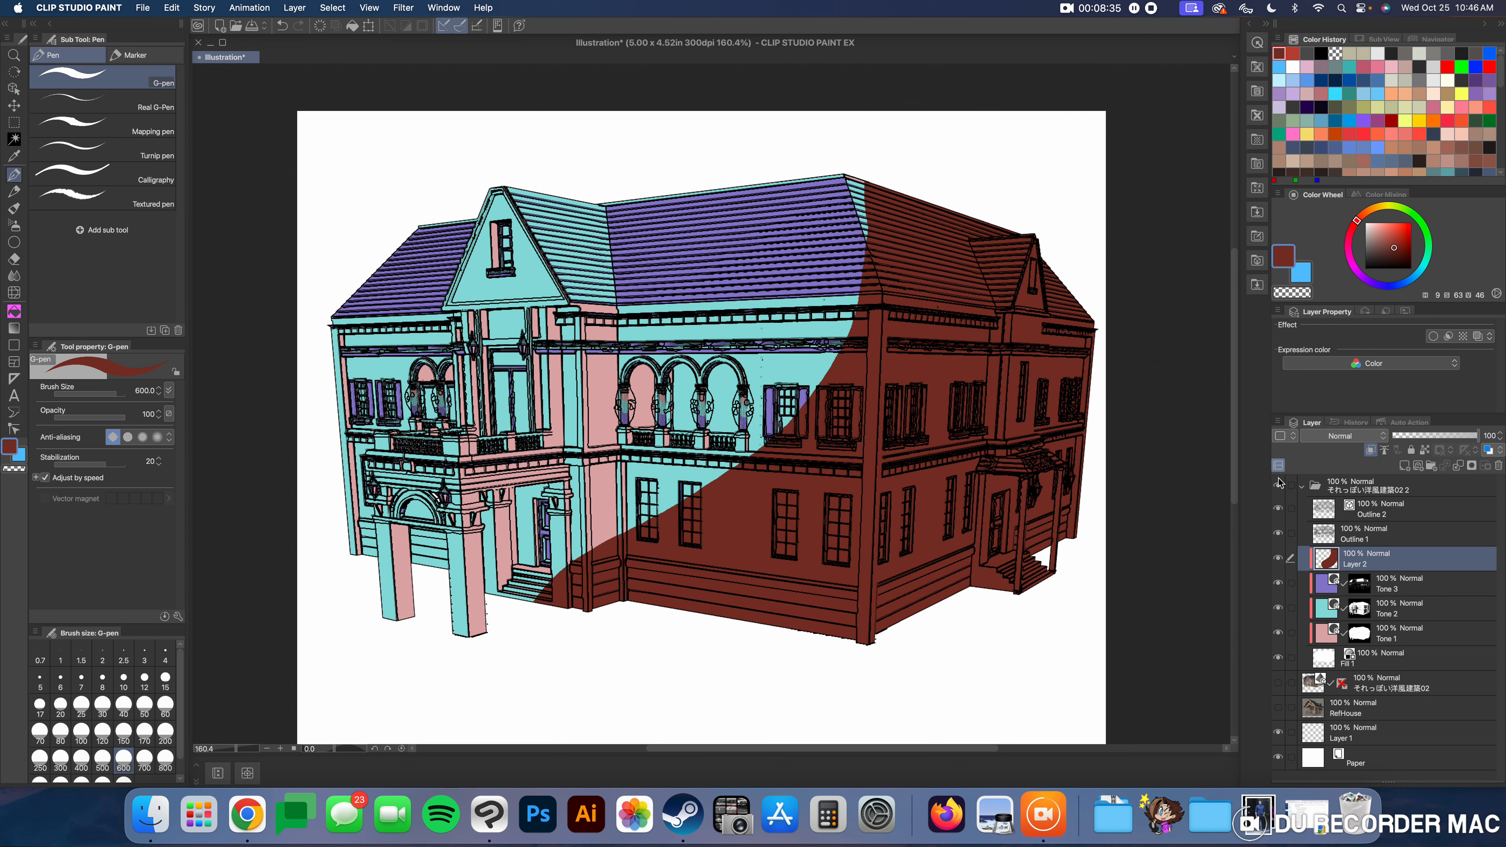
pyautogui.moveTo(1281, 586); pyautogui.dragTo(1281, 632)
pyautogui.moveTo(855, 286)
pyautogui.mouseDown()
pyautogui.moveTo(521, 656)
pyautogui.moveTo(537, 236)
pyautogui.moveTo(353, 336)
pyautogui.mouseUp()
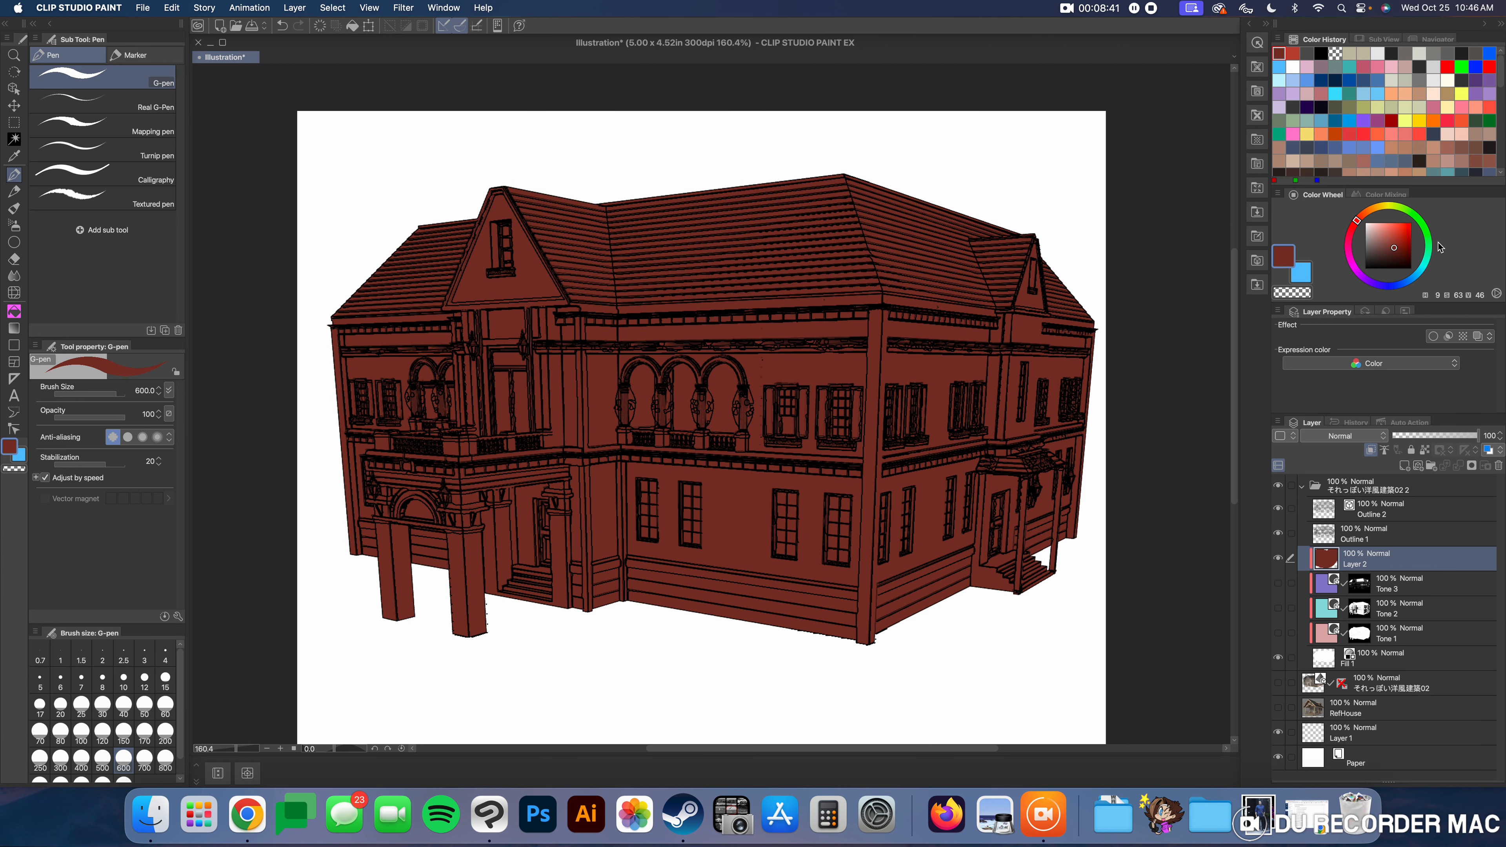
# Step: Choose a darker shade of the red and paint it over the right-hand part of the house on Layer 2
pyautogui.click(1401, 260)
pyautogui.moveTo(1043, 237)
pyautogui.mouseDown()
pyautogui.moveTo(924, 689)
pyautogui.moveTo(1162, 473)
pyautogui.mouseUp()
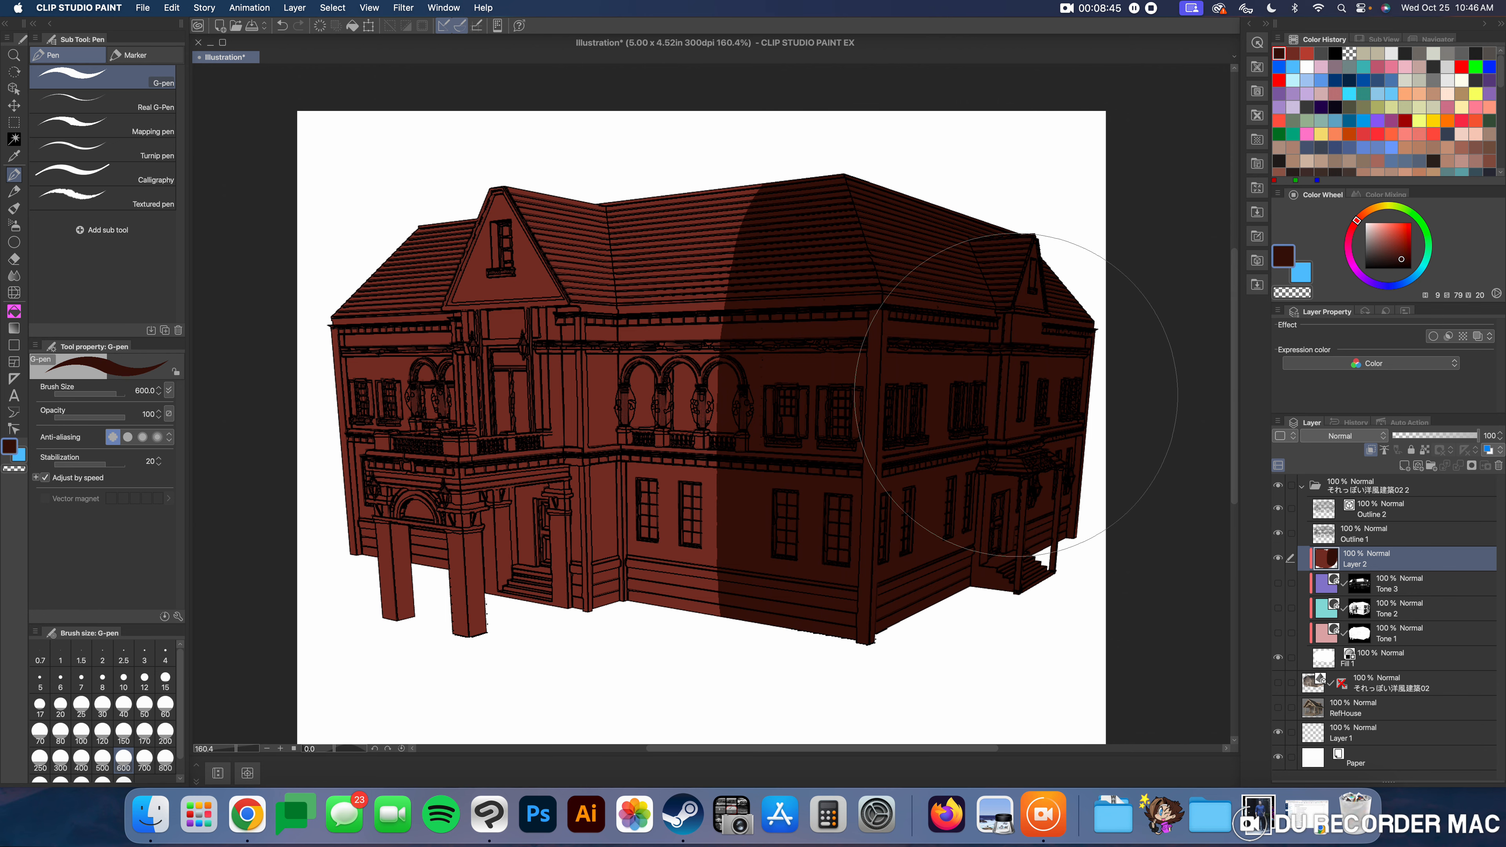
pyautogui.scroll(-2, 819, 428)
pyautogui.scroll(1, 819, 428)
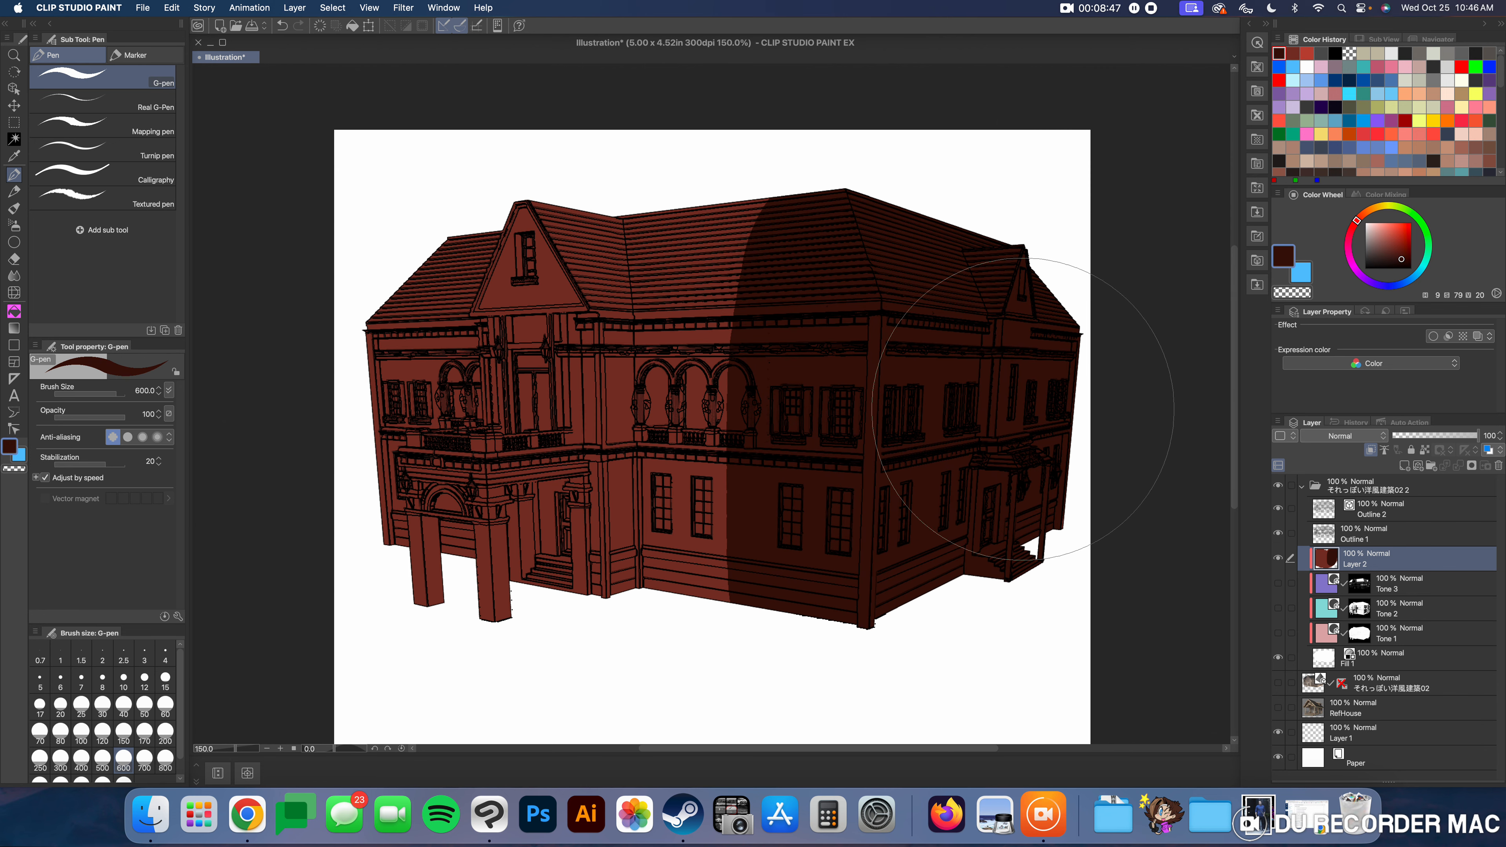
# Step: Show the three tone layers again, lower Layer 2 to 27% opacity, and hide it
pyautogui.click(1377, 516)
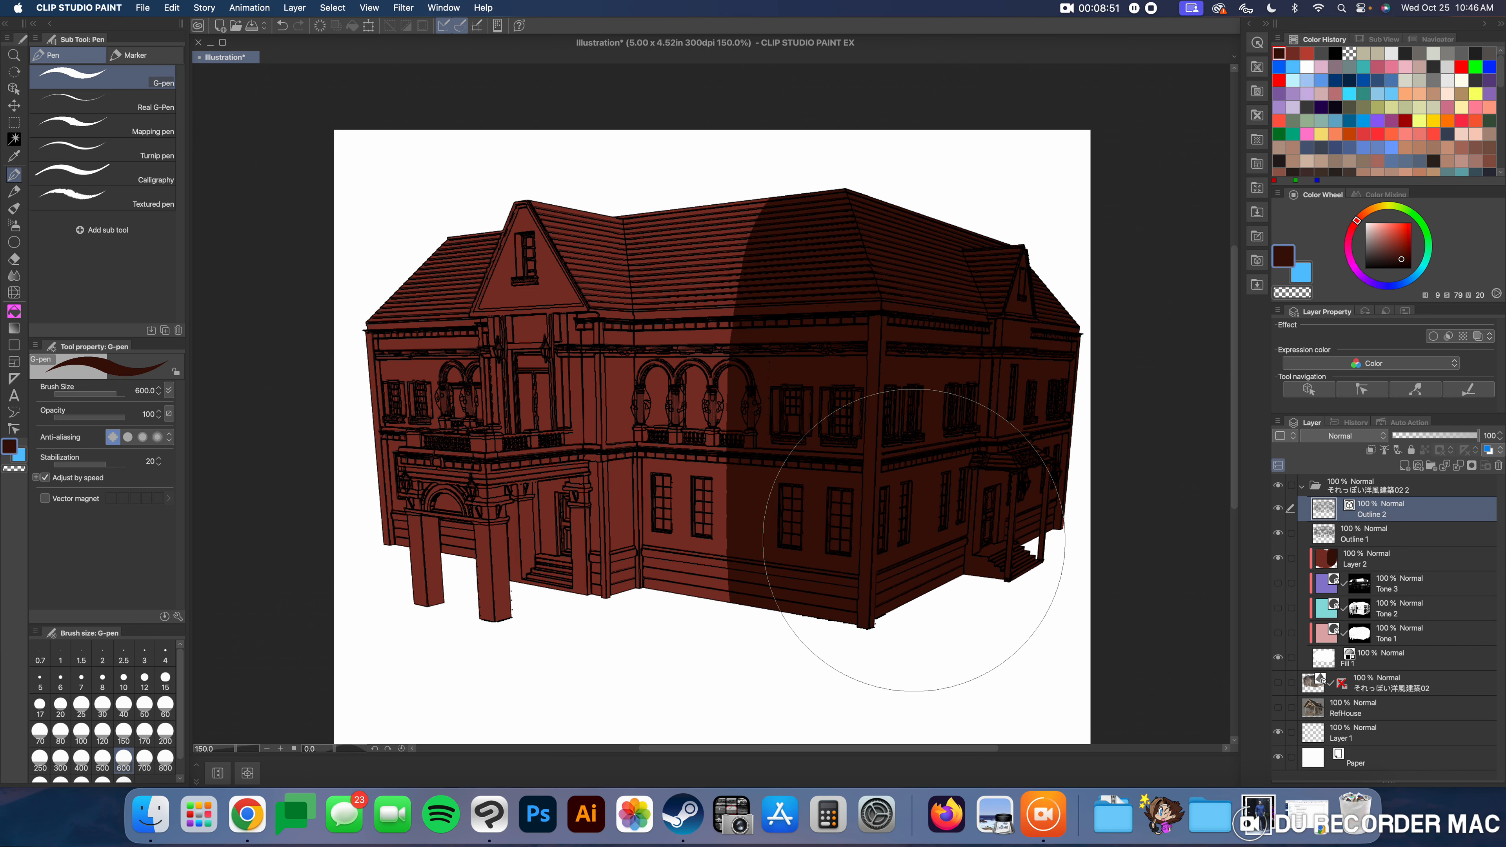
pyautogui.scroll(-2, 914, 540)
pyautogui.scroll(2, 907, 538)
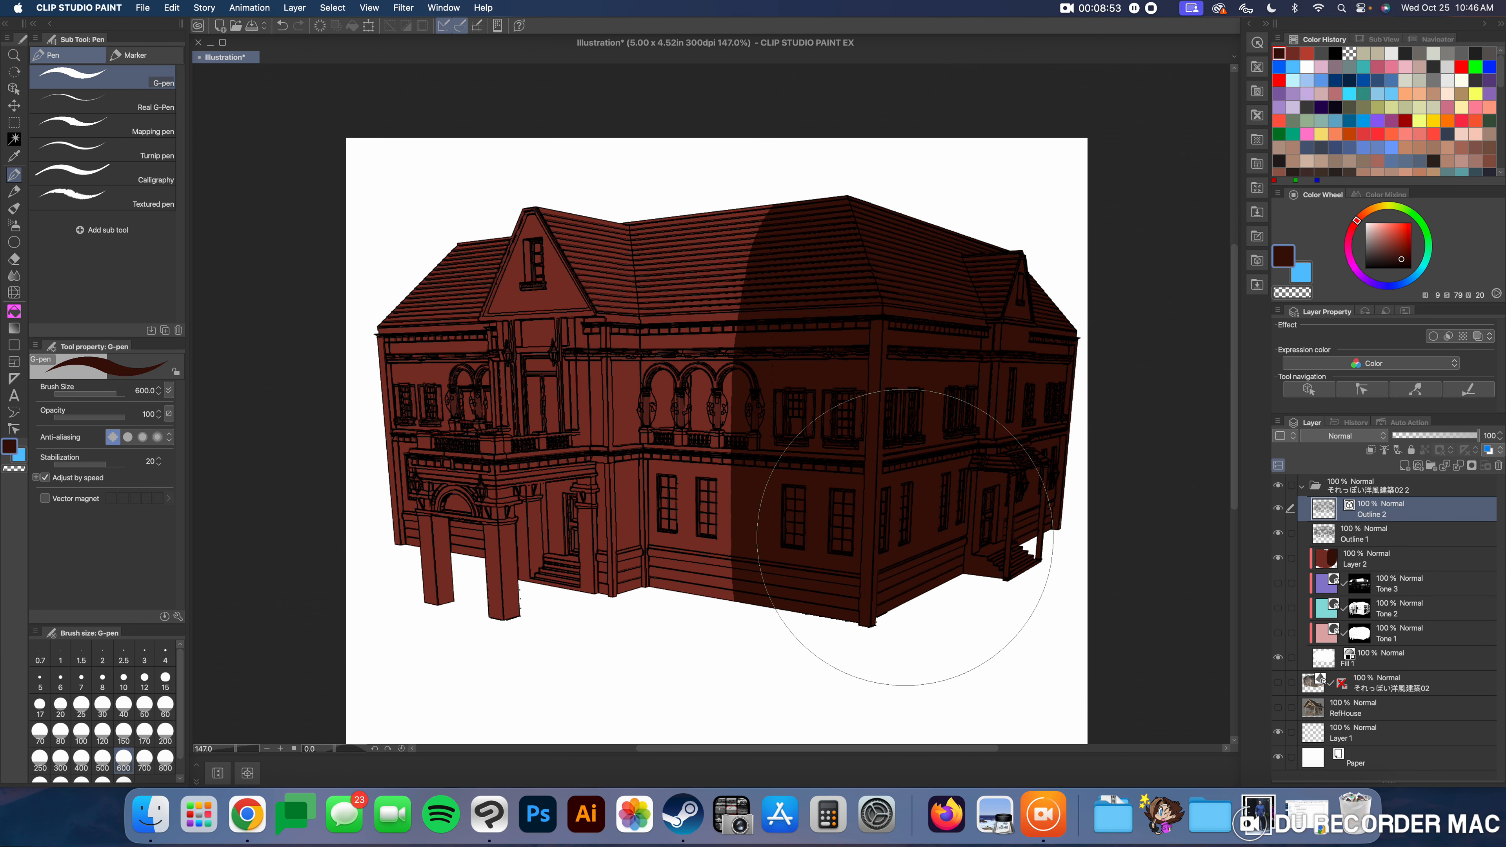
pyautogui.moveTo(1281, 586); pyautogui.dragTo(1284, 627)
pyautogui.click(1388, 556)
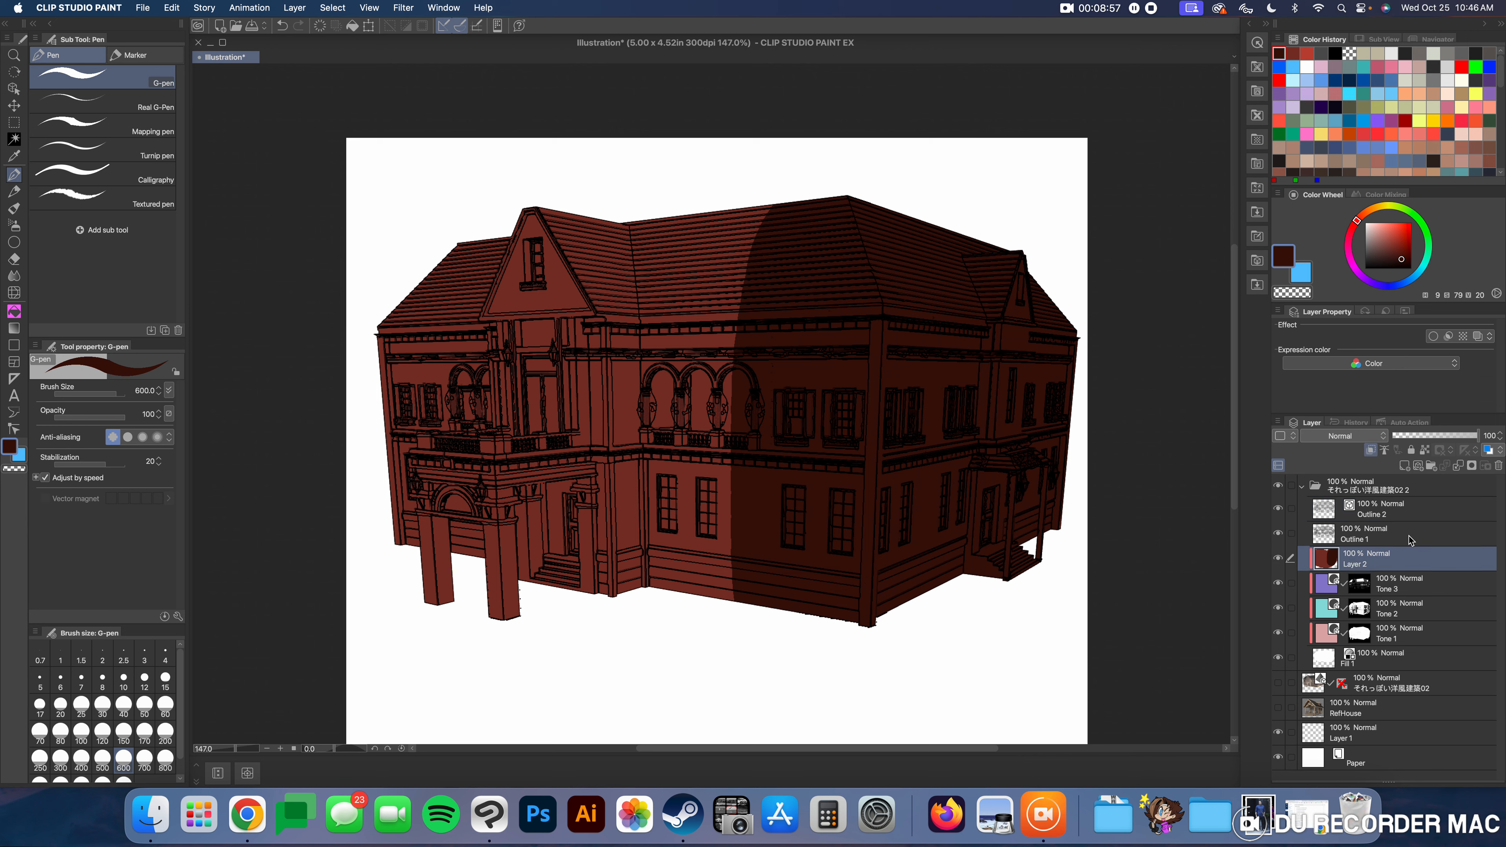
pyautogui.moveTo(1425, 439); pyautogui.dragTo(1415, 441)
pyautogui.click(1278, 558)
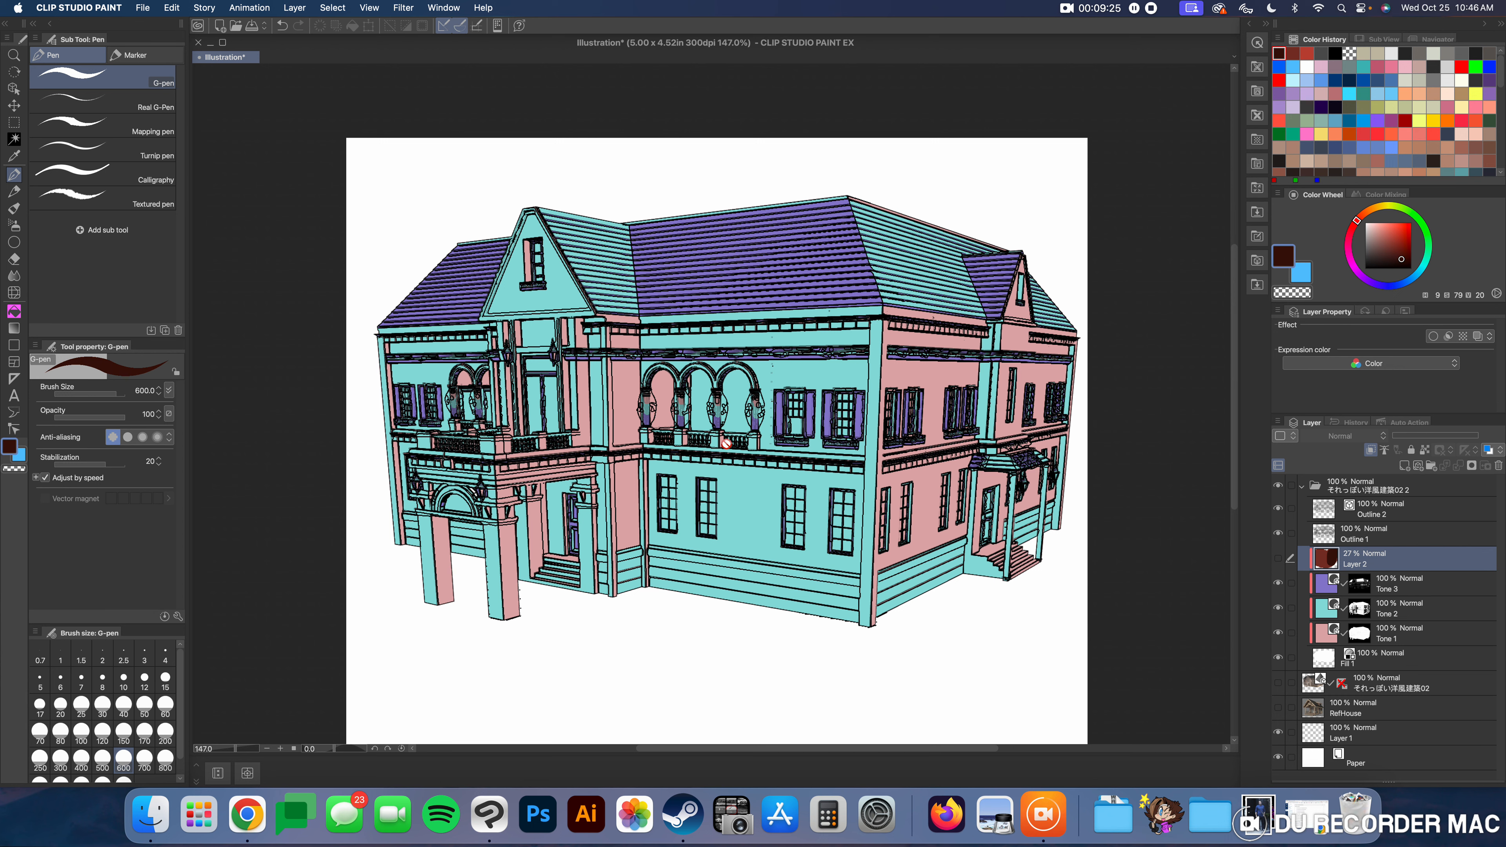
# Step: Delete the converted house's layer folder, and show and select the RefHouse layer
pyautogui.click(1302, 487)
pyautogui.click(1498, 465)
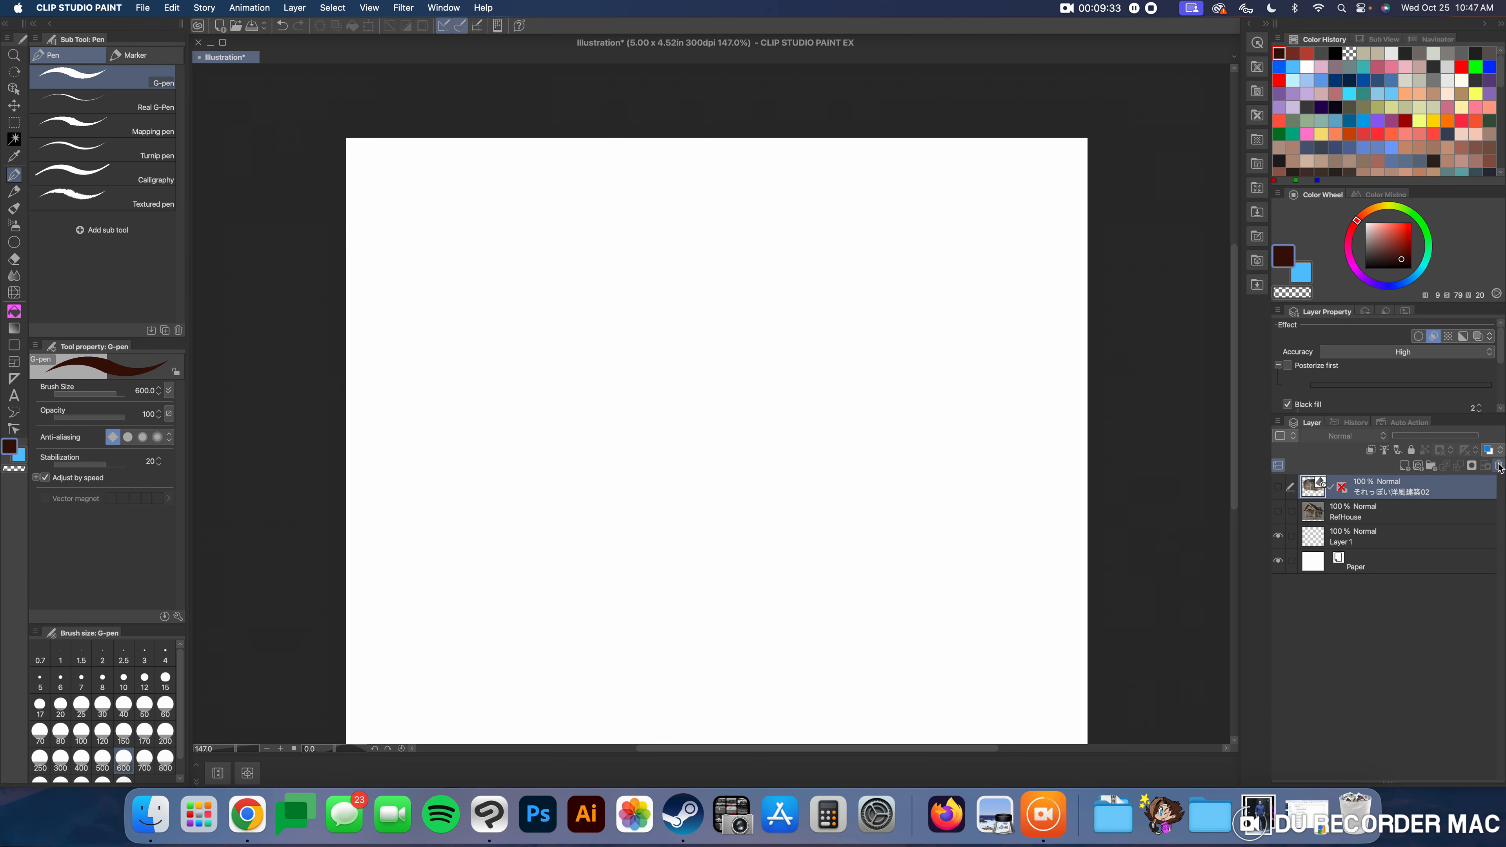
pyautogui.click(1278, 512)
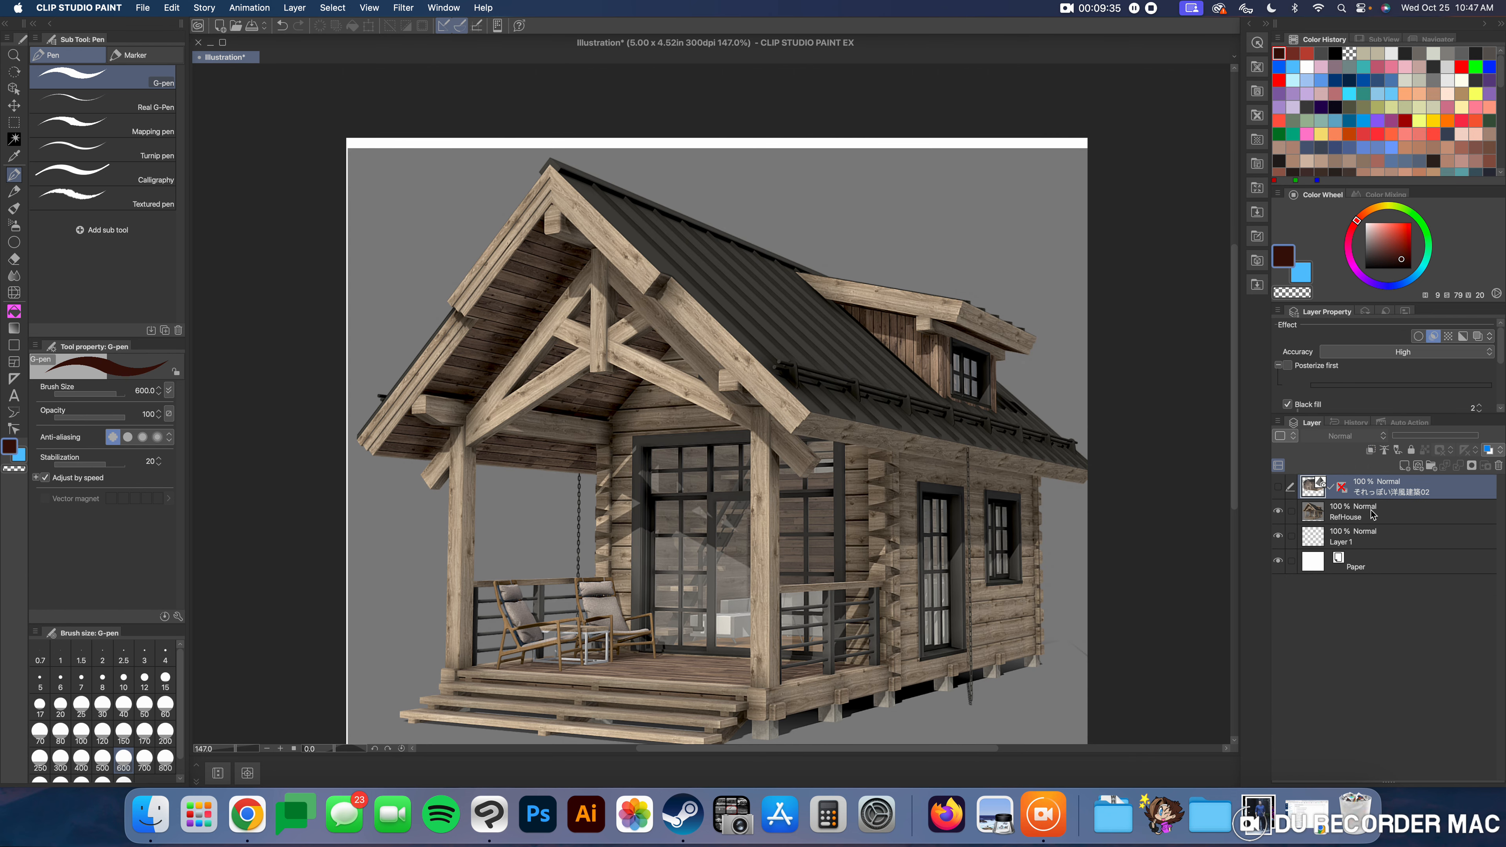
pyautogui.click(1373, 515)
pyautogui.moveTo(1233, 418); pyautogui.dragTo(1235, 439)
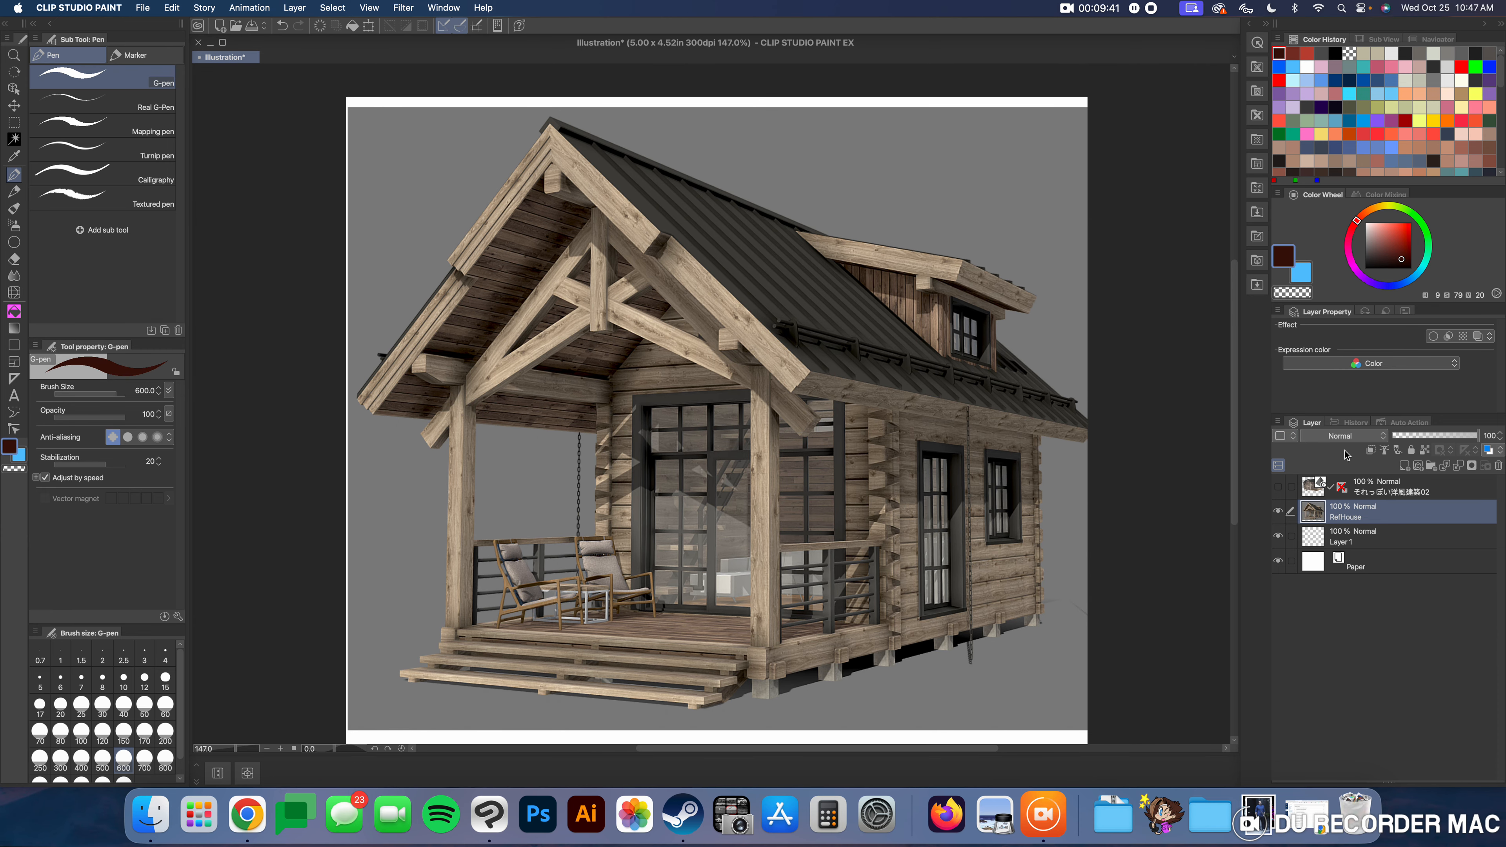
# Step: Apply the Extract line effect to RefHouse and convert the layer to lines and tones with posterized circle tones at frequency 60.0
pyautogui.click(1448, 340)
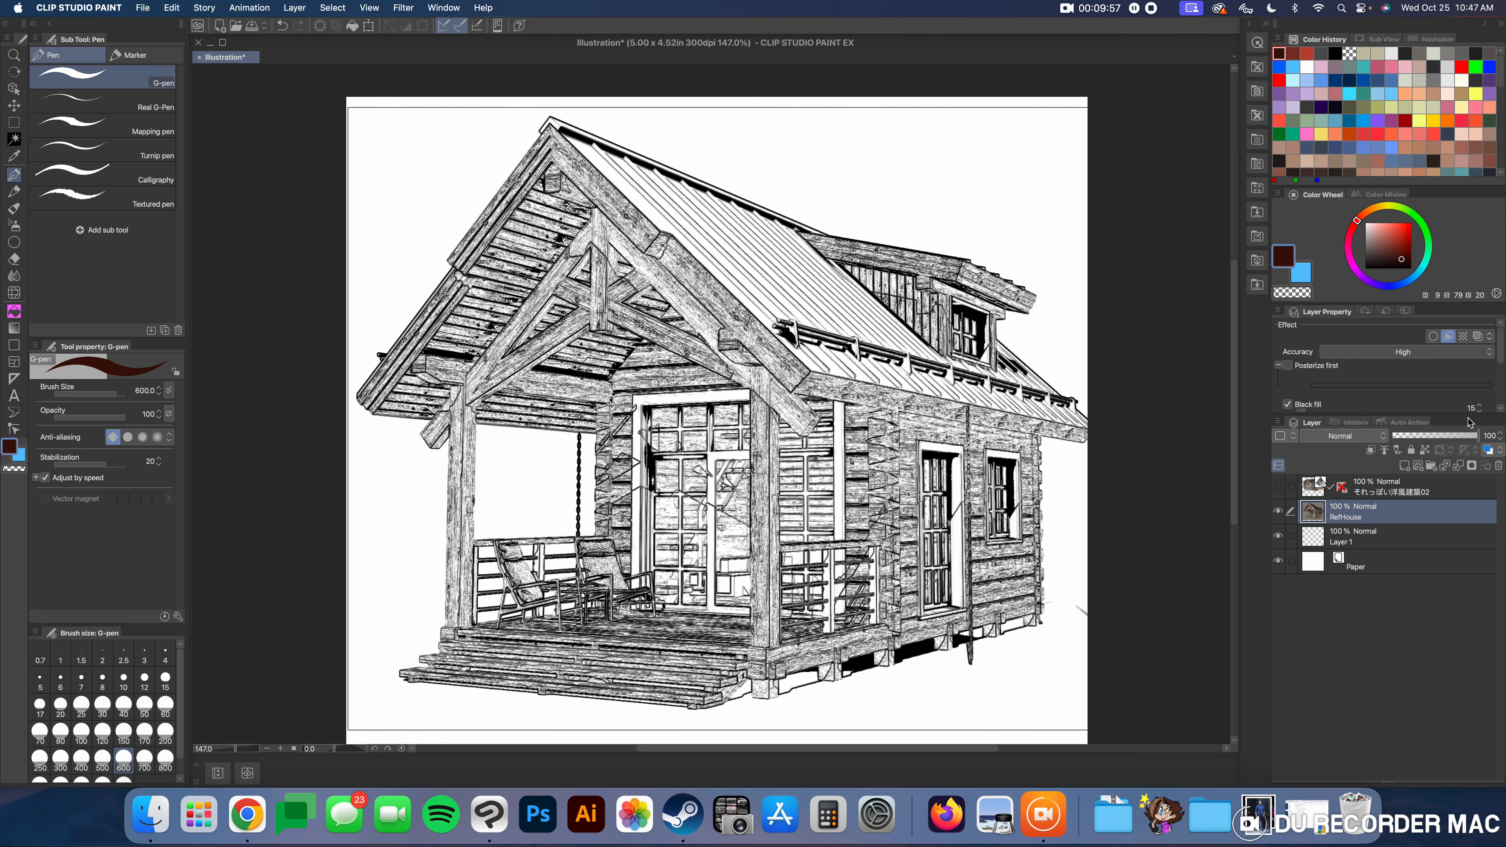
pyautogui.moveTo(1441, 418); pyautogui.dragTo(1447, 537)
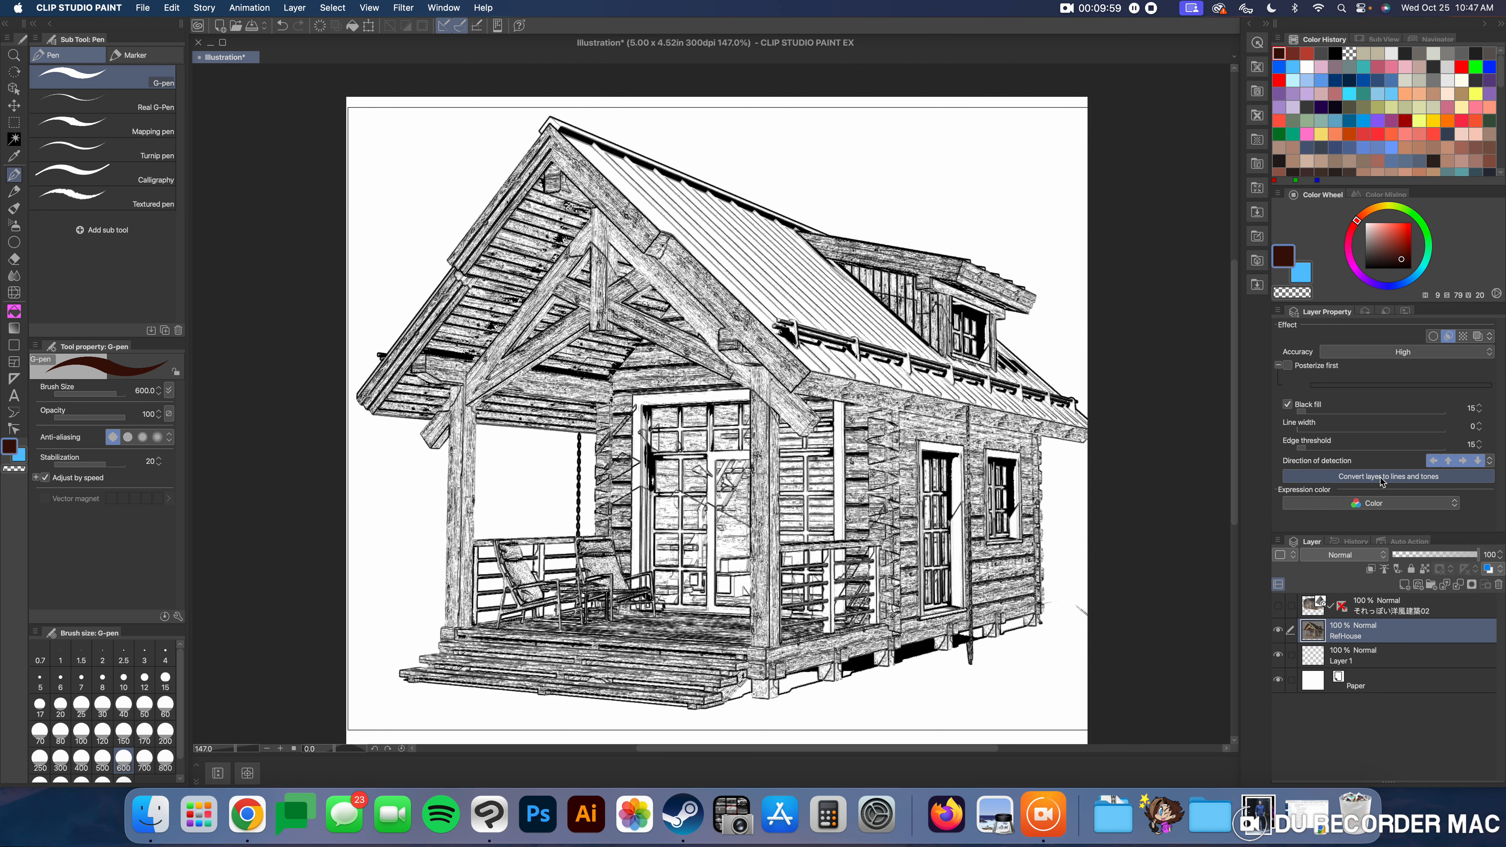
pyautogui.click(1346, 479)
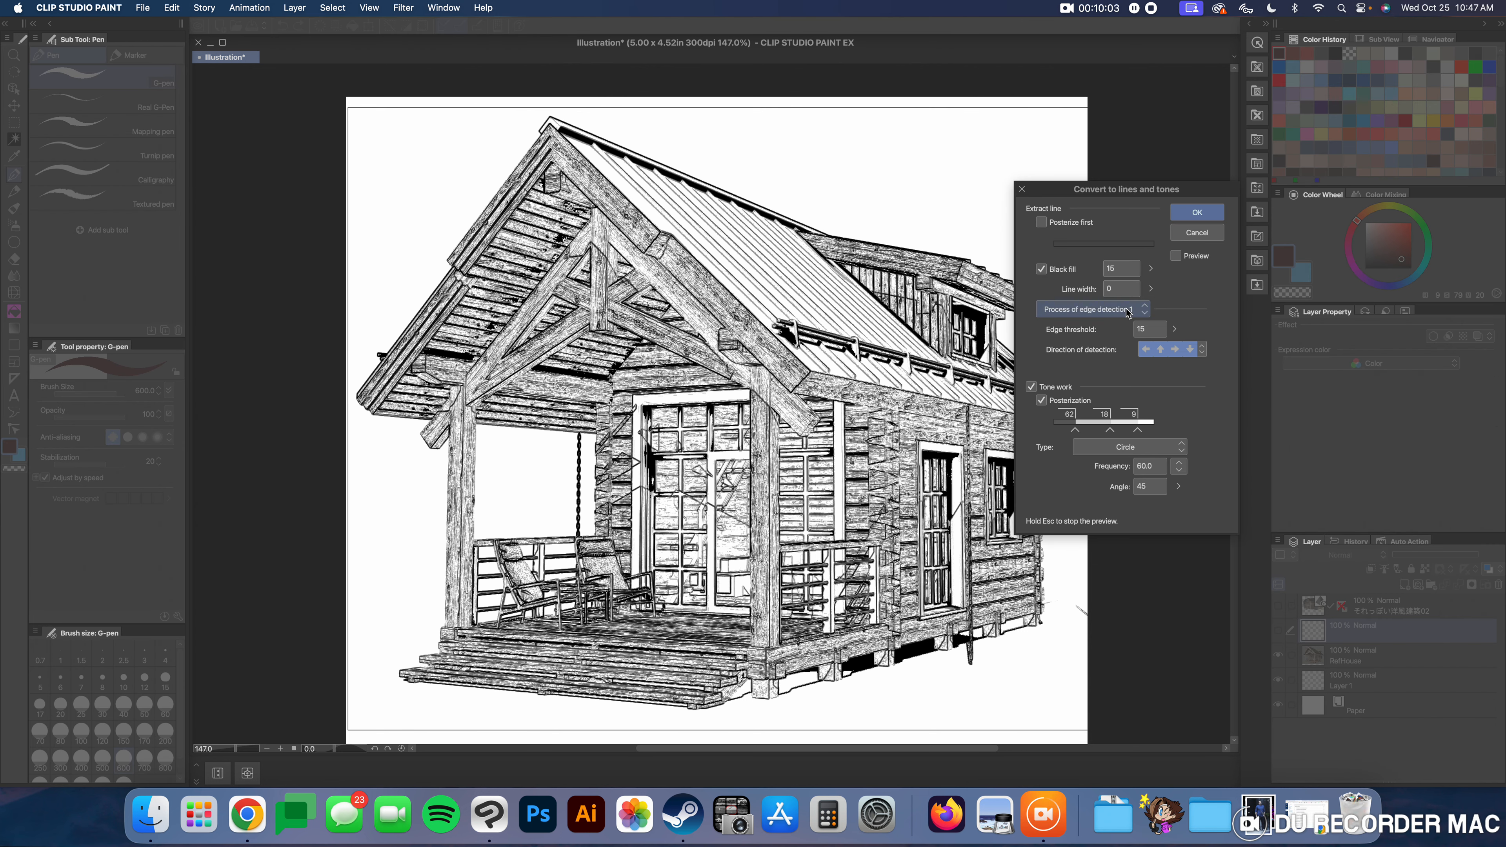
pyautogui.click(1176, 256)
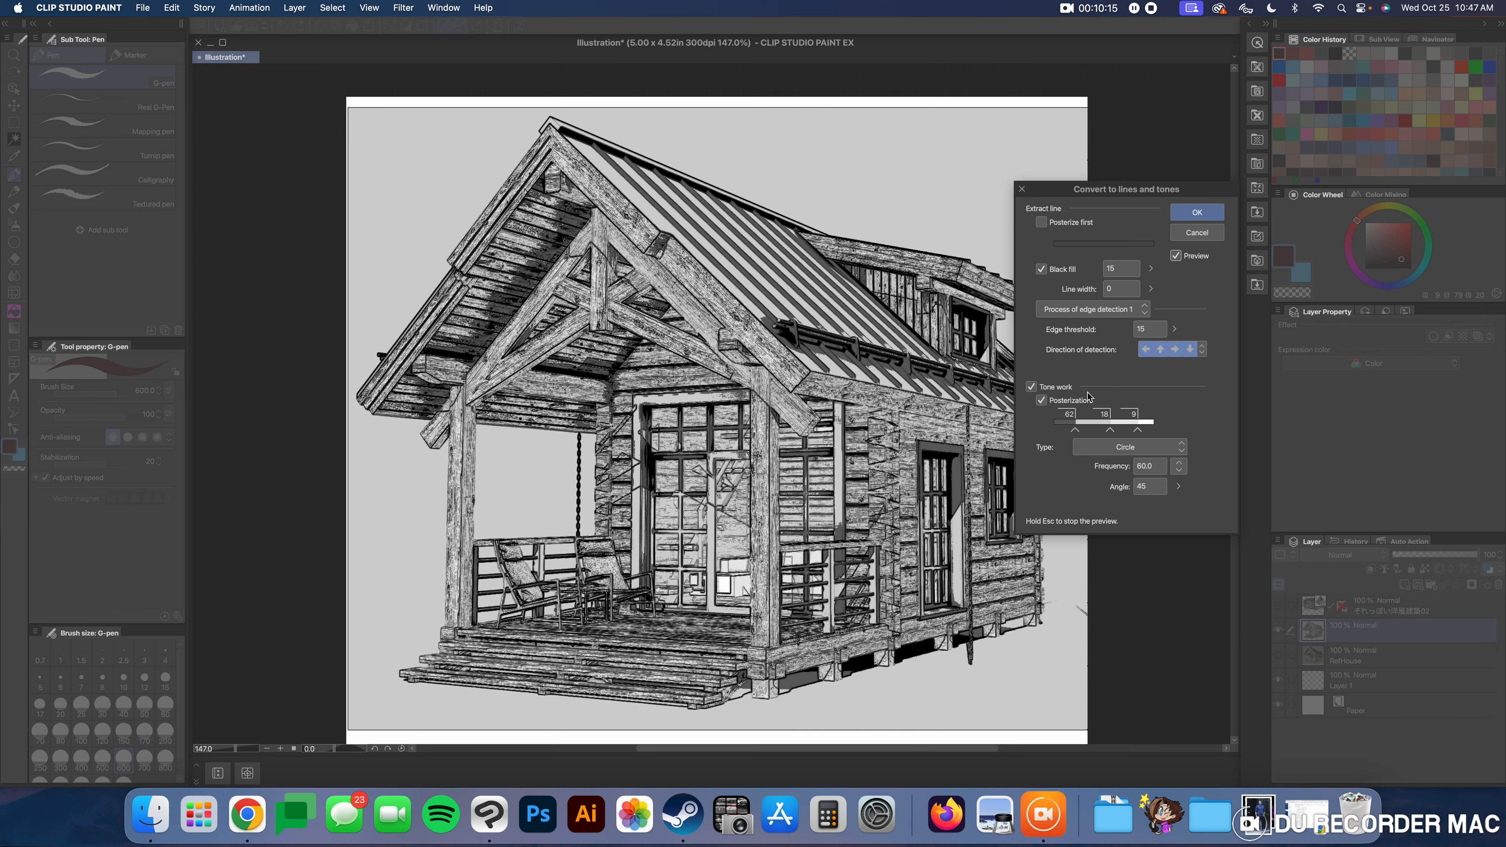
pyautogui.click(1196, 214)
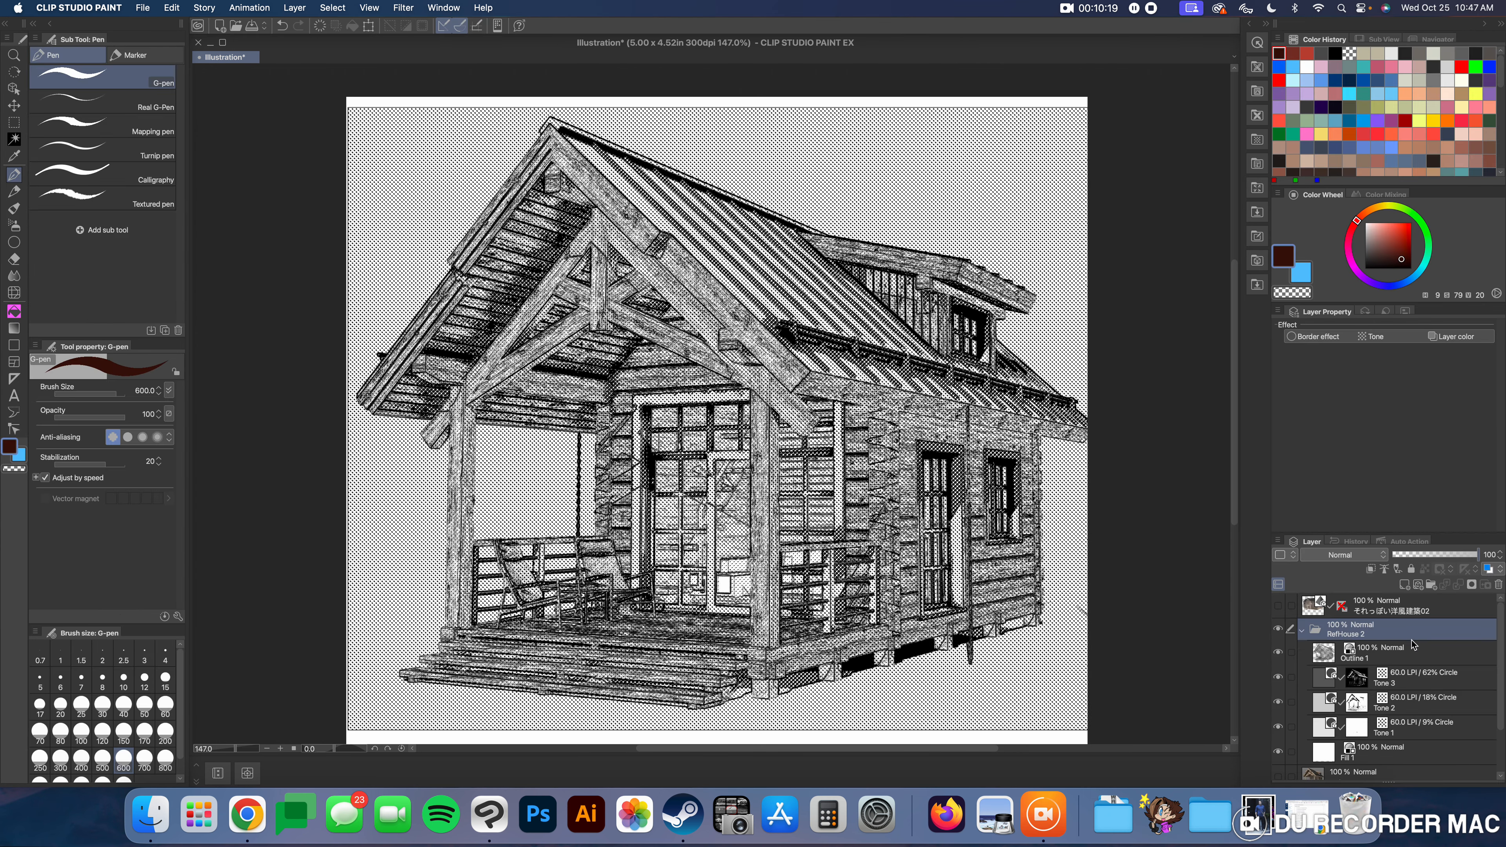
# Step: Turn off the Tone effect on the Tone 3, Tone 2 and Tone 1 layers in the RefHouse 2 folder
pyautogui.click(1433, 671)
pyautogui.click(1328, 331)
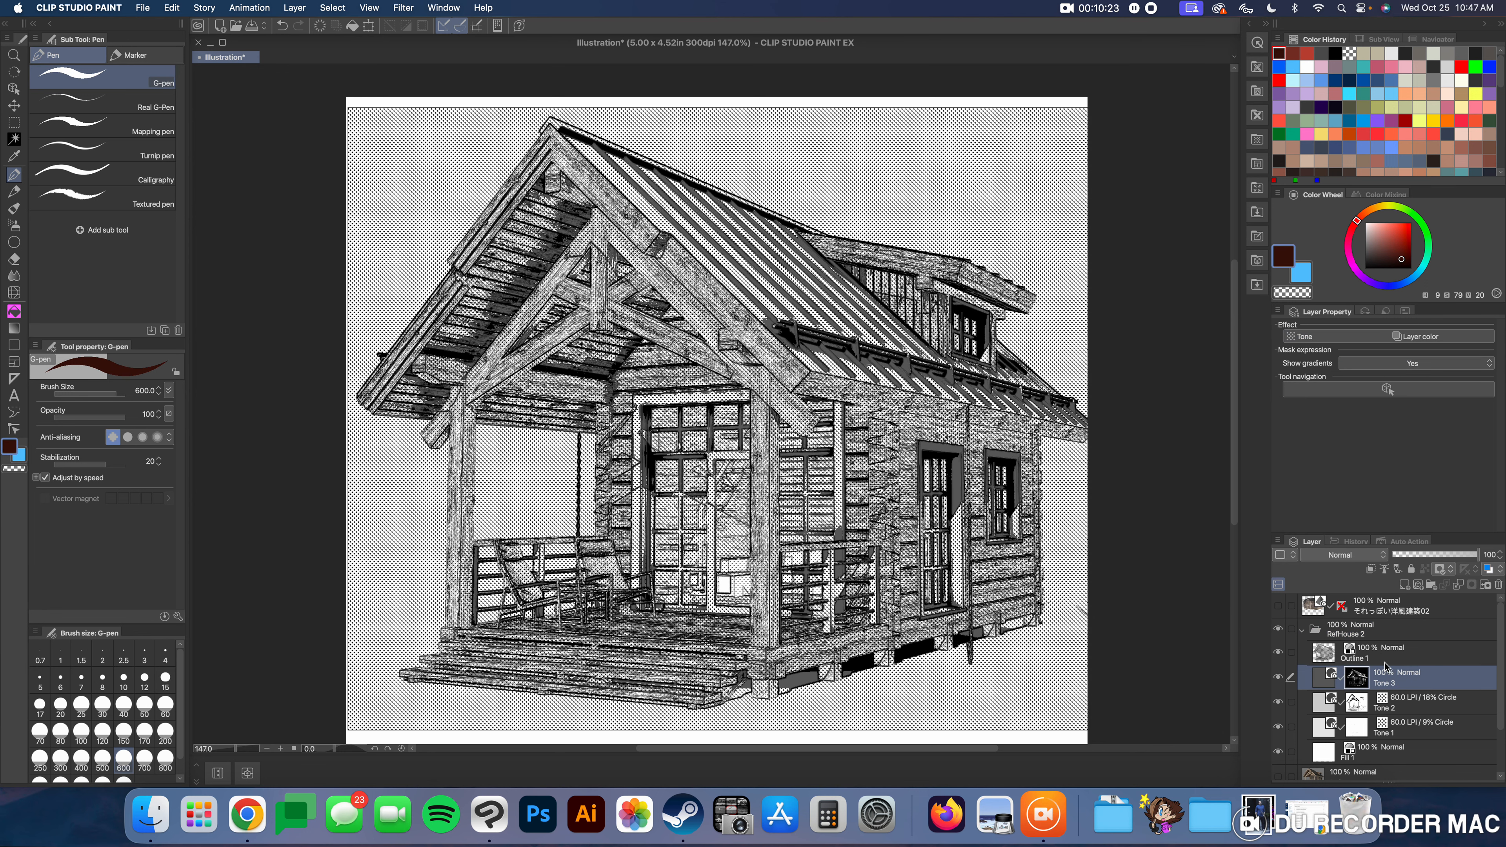
pyautogui.click(1409, 698)
pyautogui.click(1328, 337)
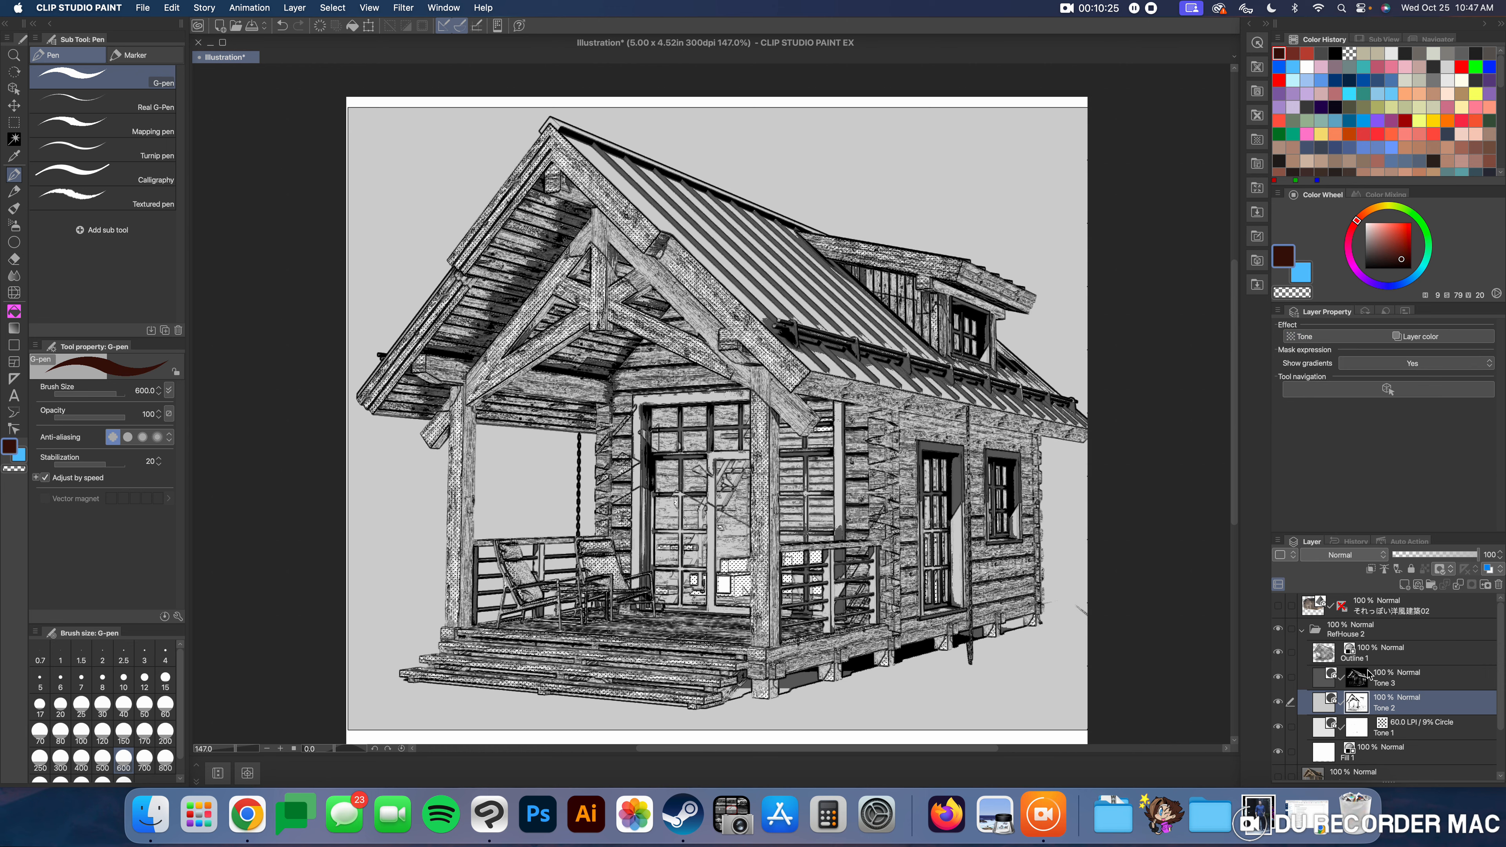
pyautogui.click(1362, 729)
pyautogui.click(1290, 337)
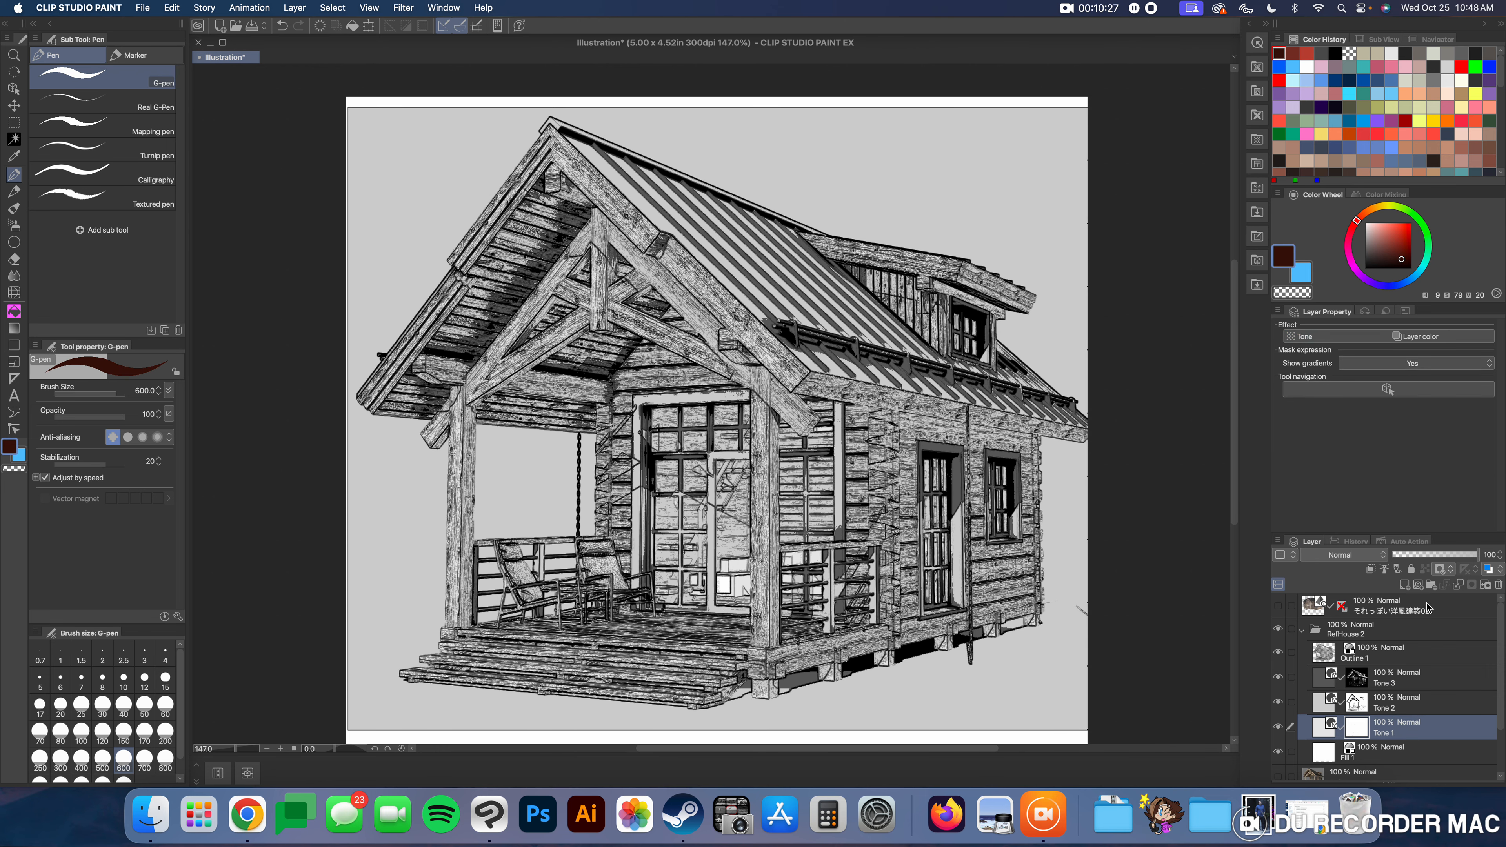
# Step: Hide the three tone layers in the RefHouse 2 folder and inspect the cabin's line art up close
pyautogui.scroll(-1, 1492, 663)
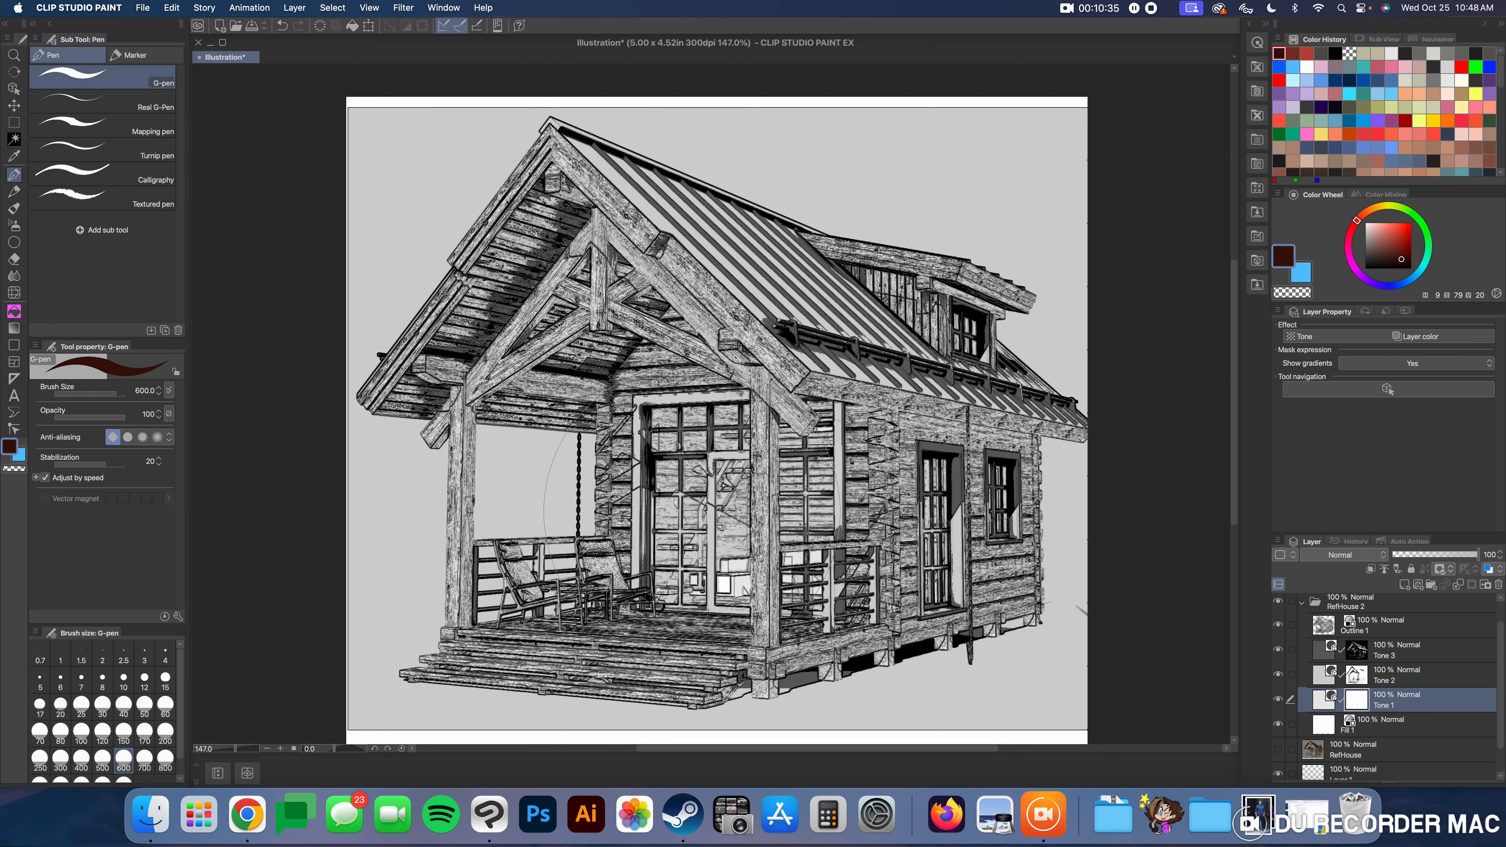
pyautogui.press('k')
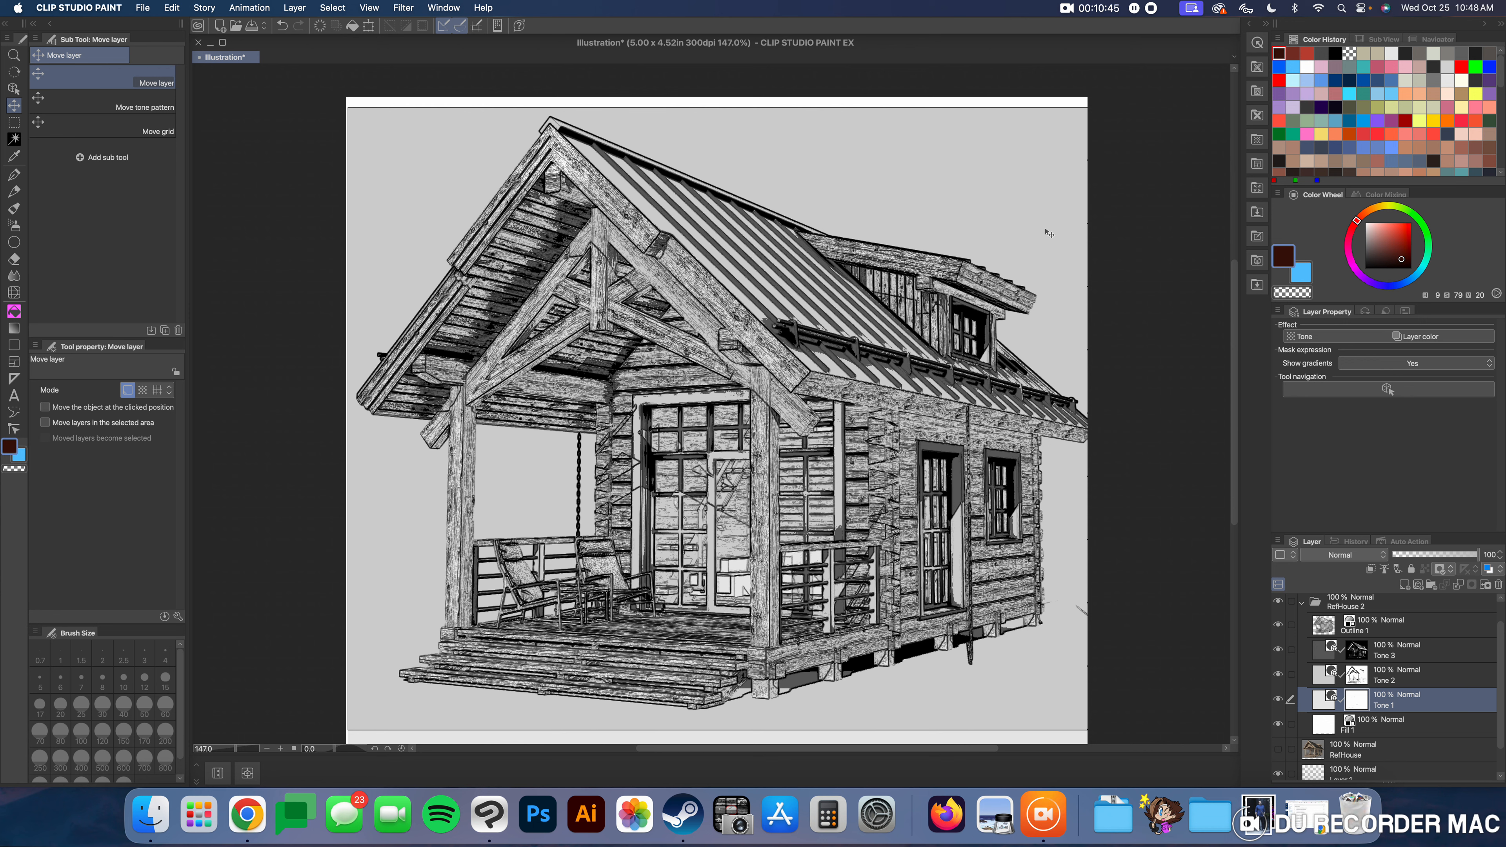
pyautogui.moveTo(1278, 649); pyautogui.dragTo(1275, 705)
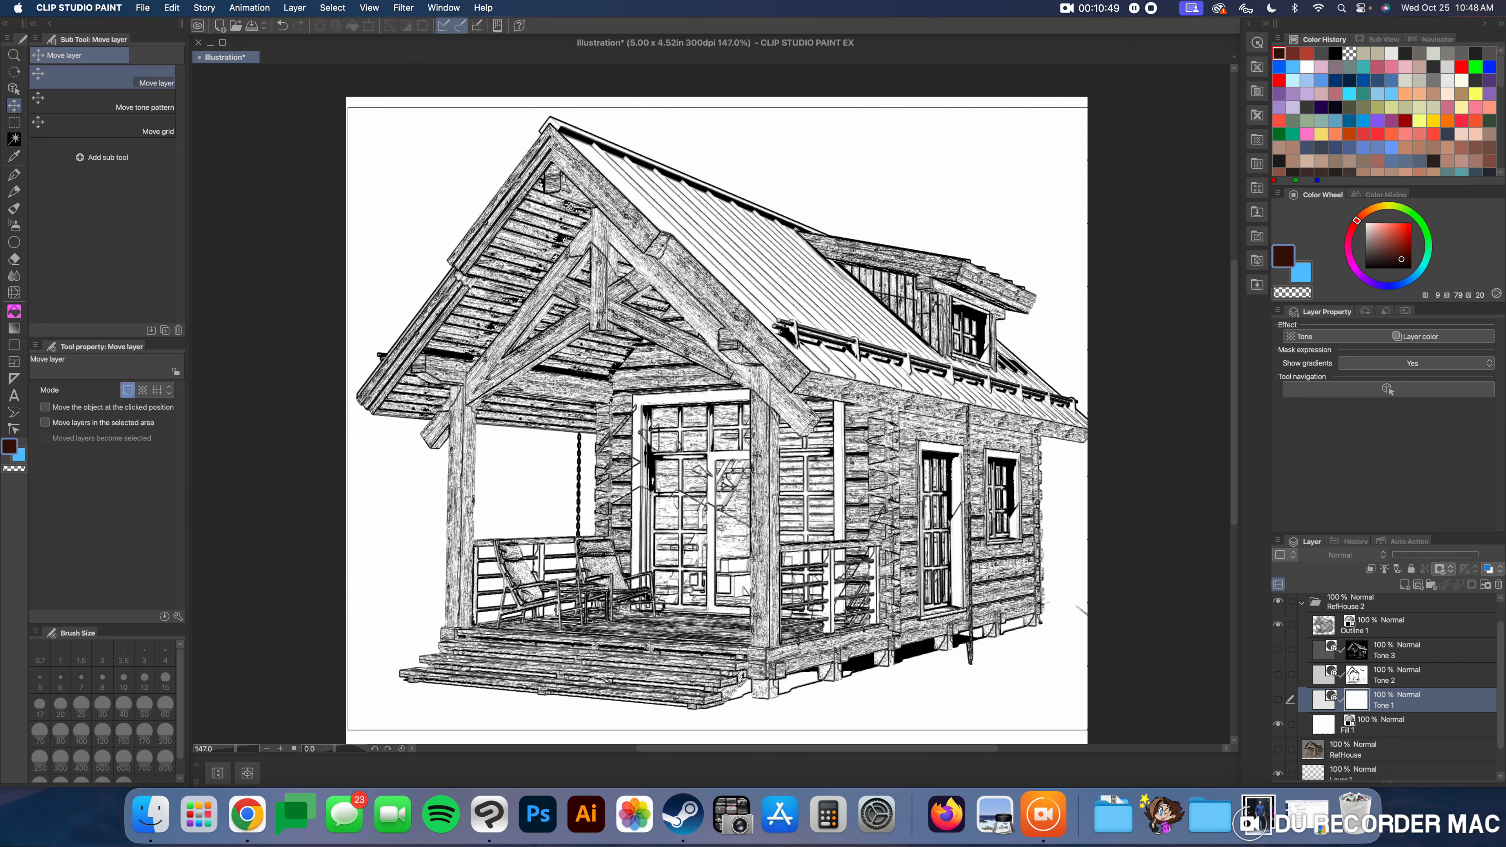
pyautogui.scroll(-2, 732, 644)
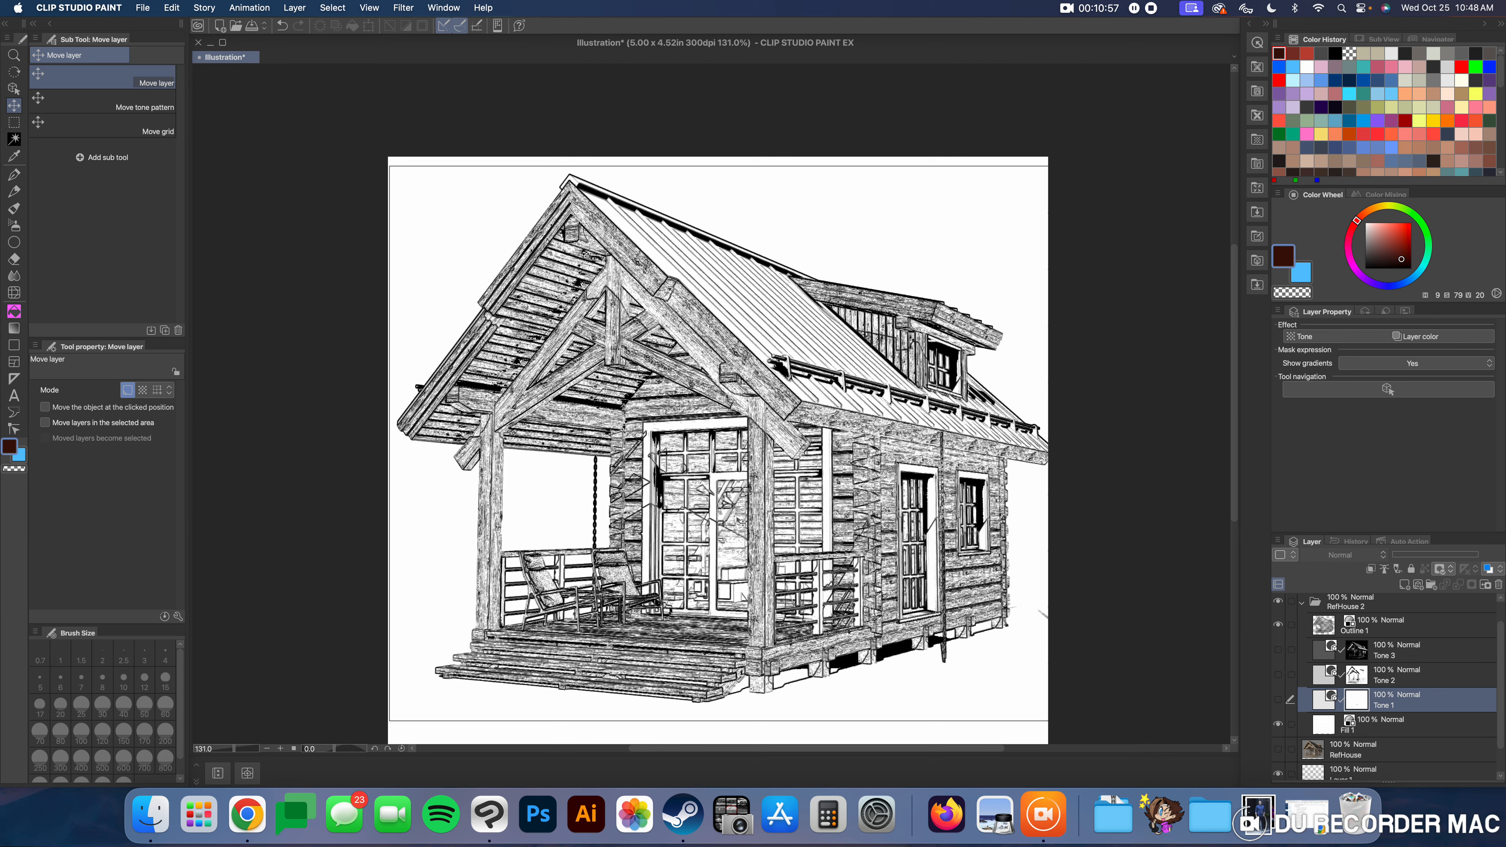
pyautogui.scroll(-1, 737, 507)
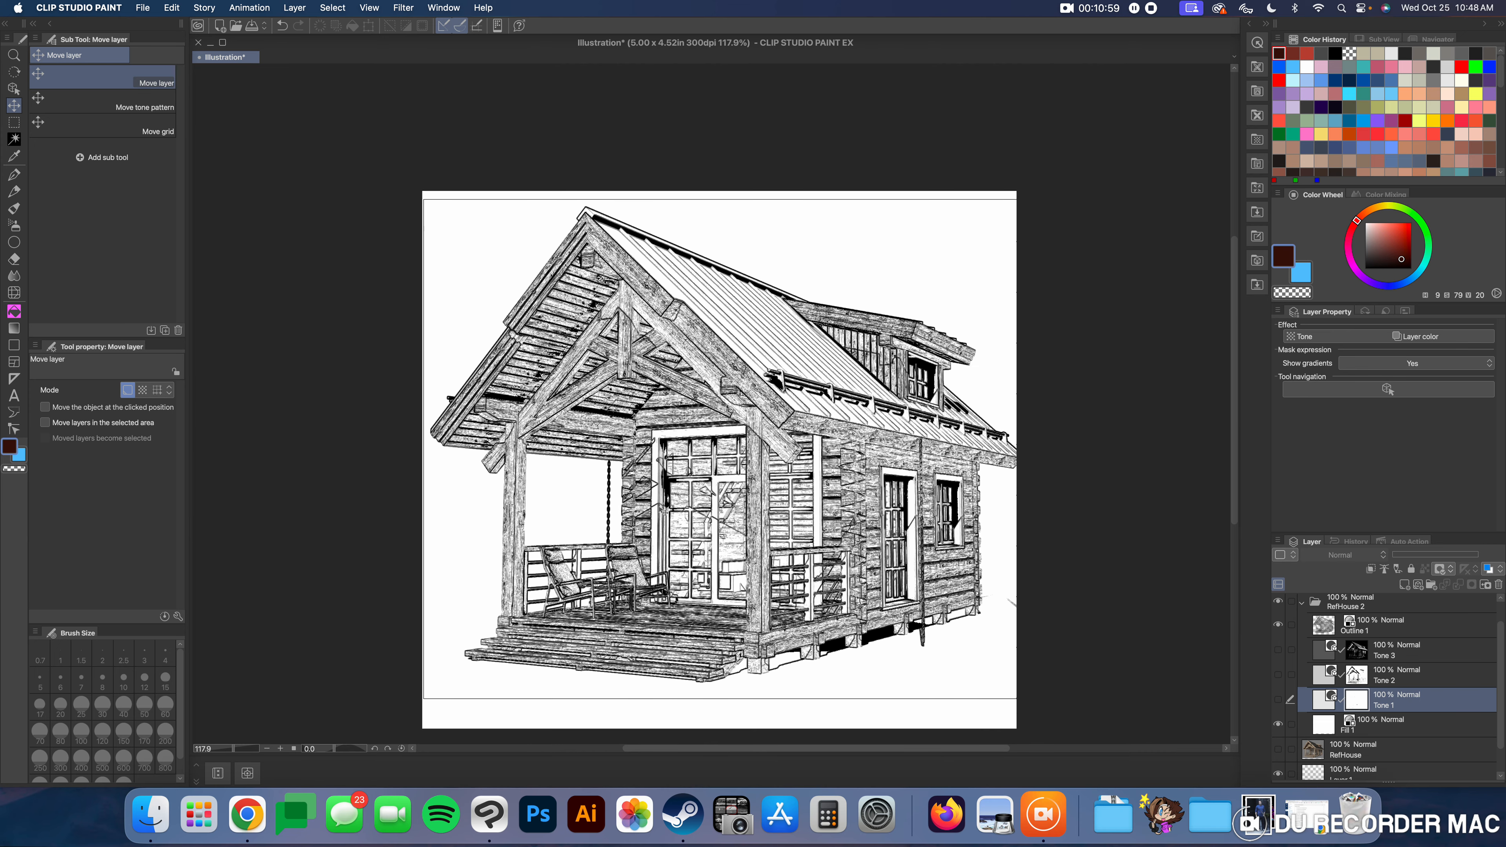
pyautogui.scroll(4, 592, 511)
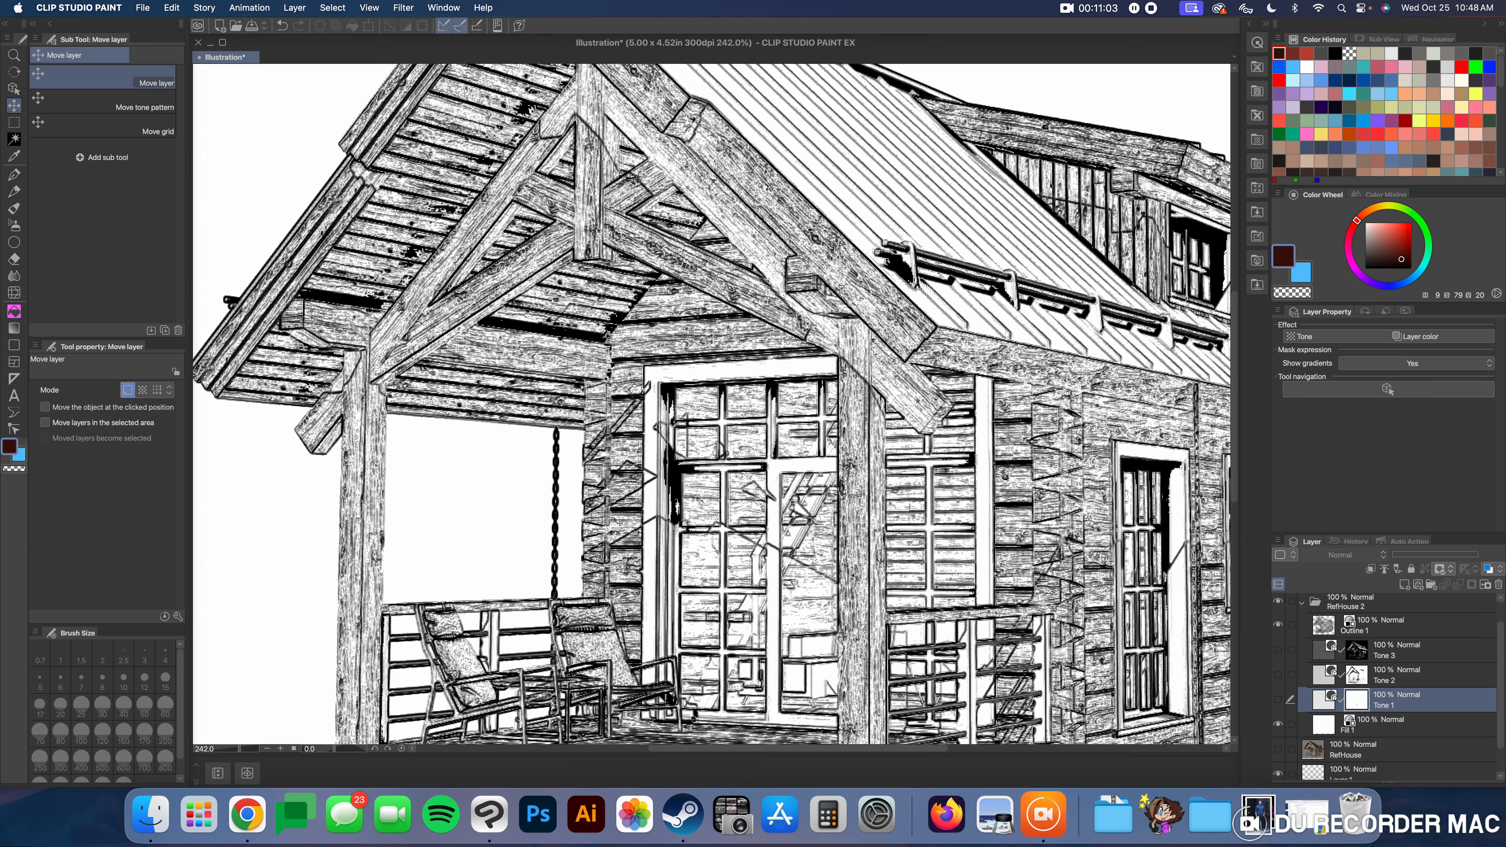
pyautogui.scroll(-3, 617, 519)
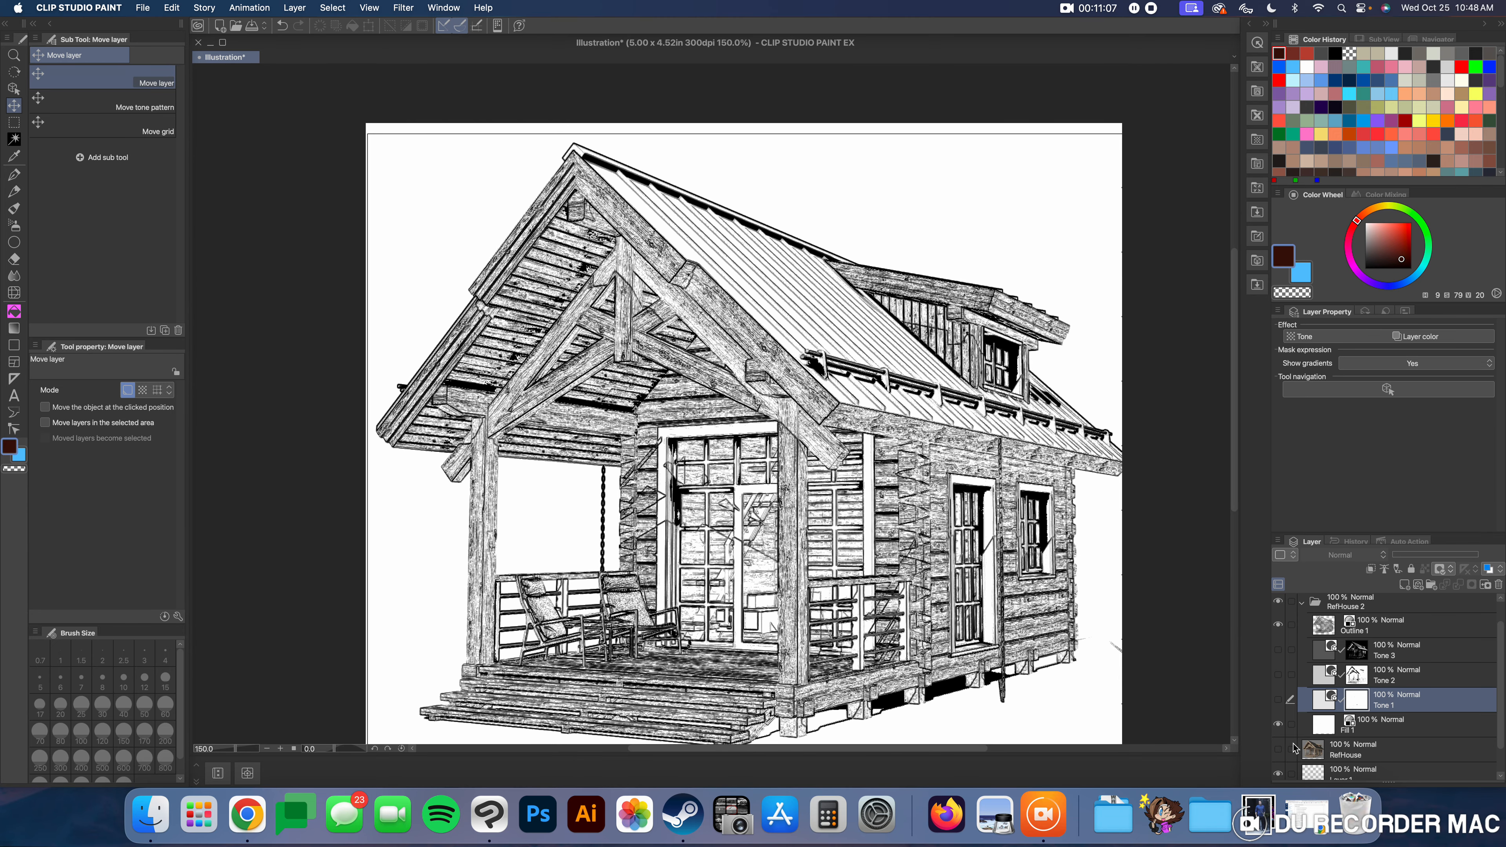
# Step: Hide the RefHouse 2 folder, and show the original RefHouse image with its Extract line effect turned off
pyautogui.click(1277, 602)
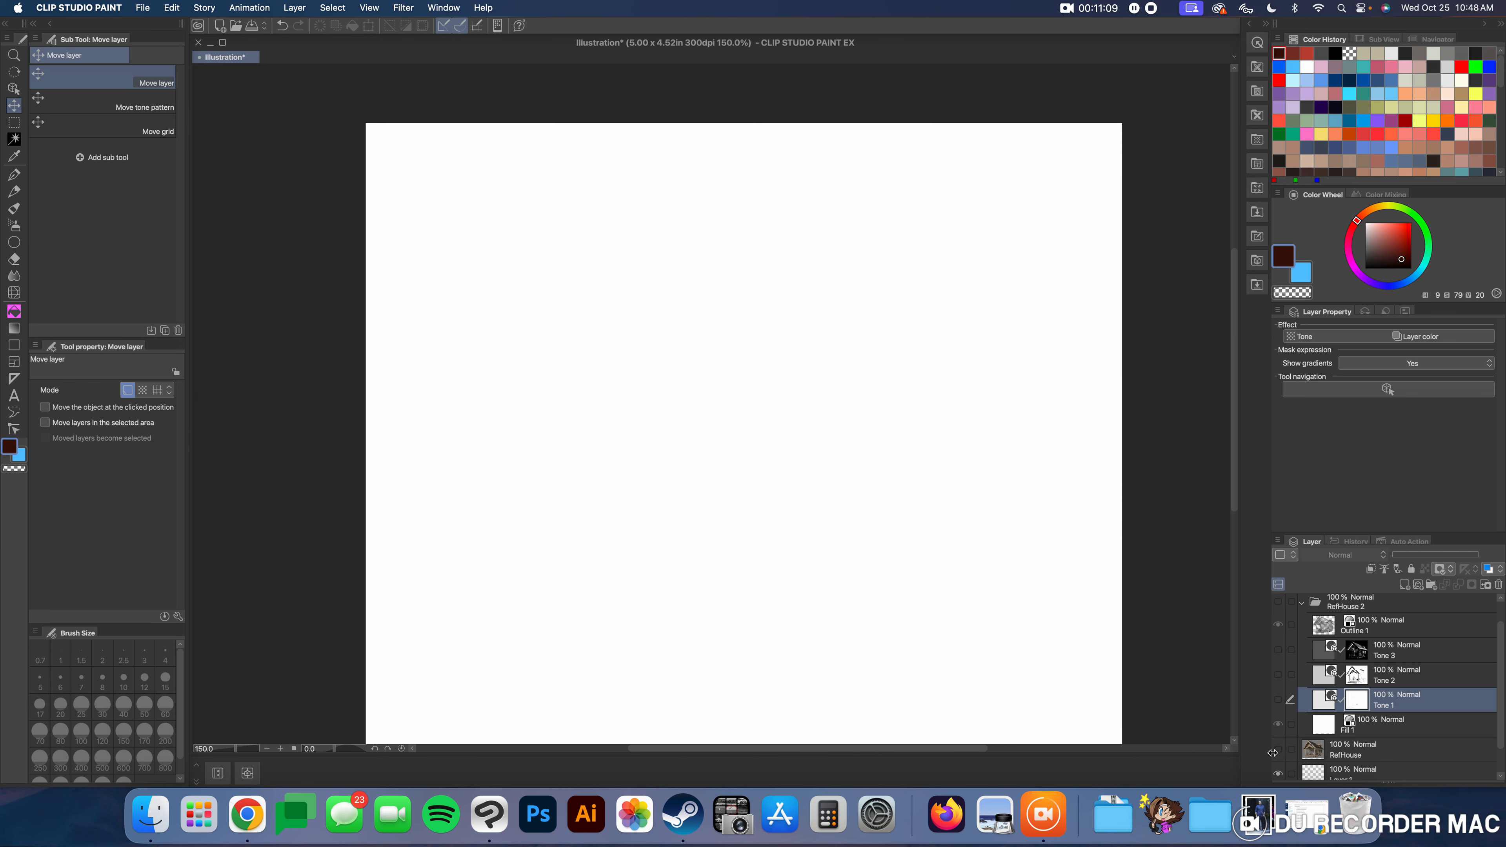
pyautogui.click(1278, 749)
pyautogui.click(1309, 754)
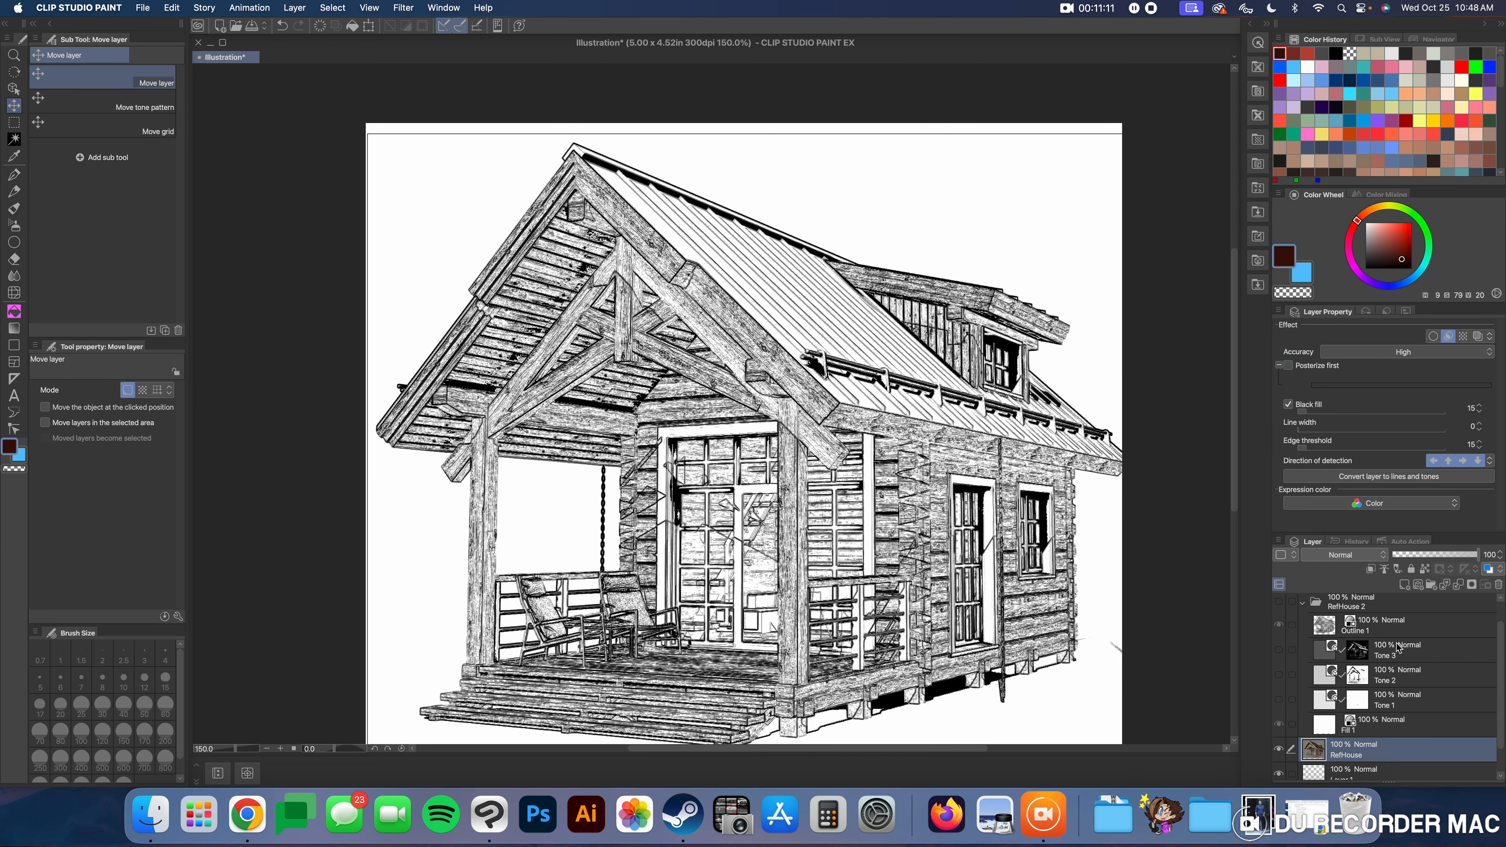
pyautogui.click(1449, 337)
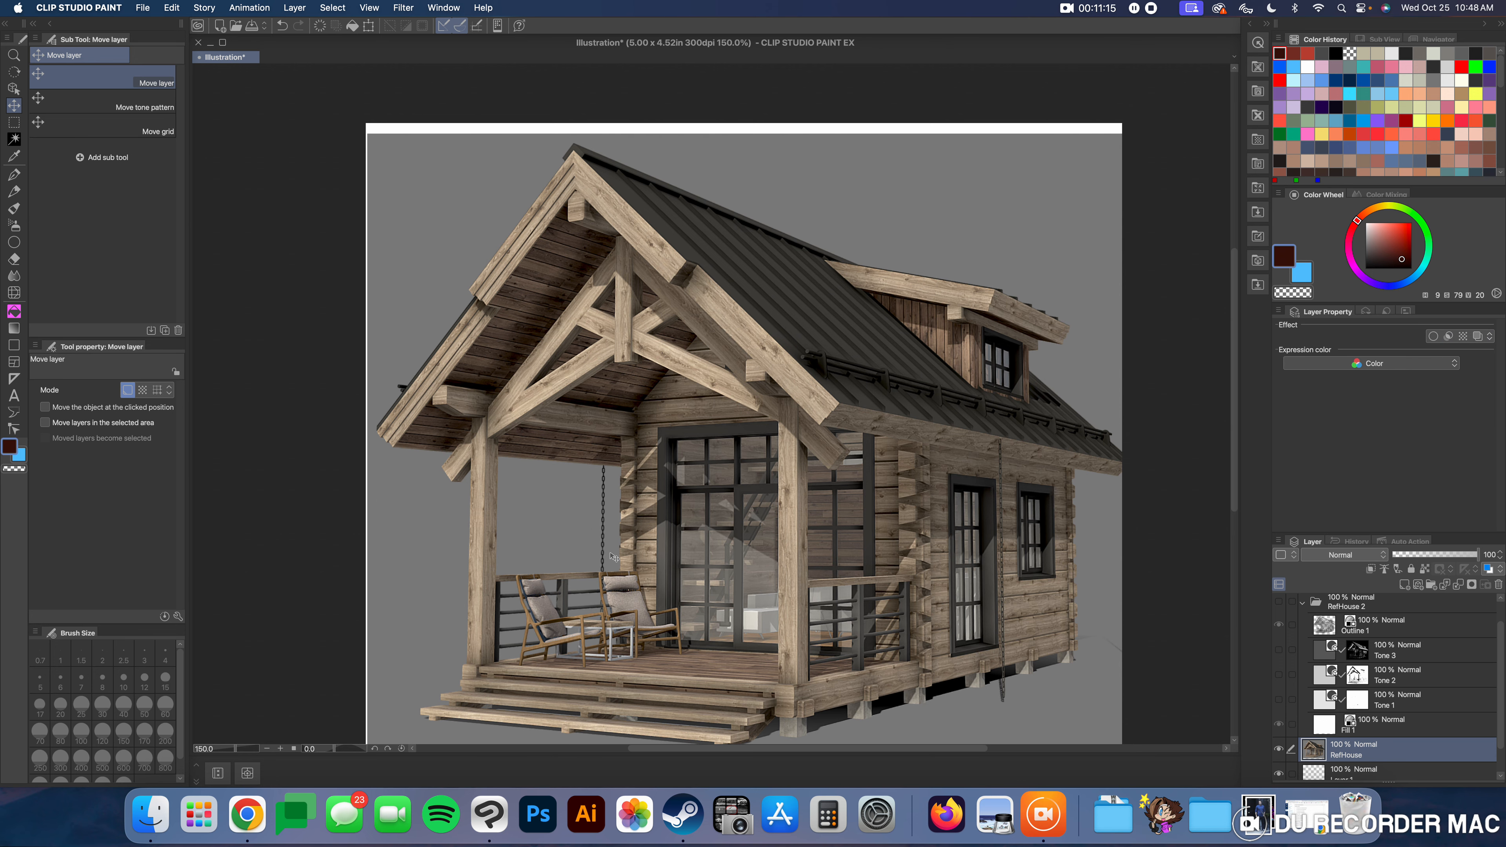
# Step: Compare the original cabin image with its extracted line art by repeatedly showing and hiding RefHouse 2, leaving the folder shown
pyautogui.click(1281, 601)
pyautogui.click(1281, 601)
pyautogui.click(1280, 601)
pyautogui.click(1281, 601)
pyautogui.click(1281, 602)
pyautogui.click(1280, 602)
pyautogui.click(1281, 602)
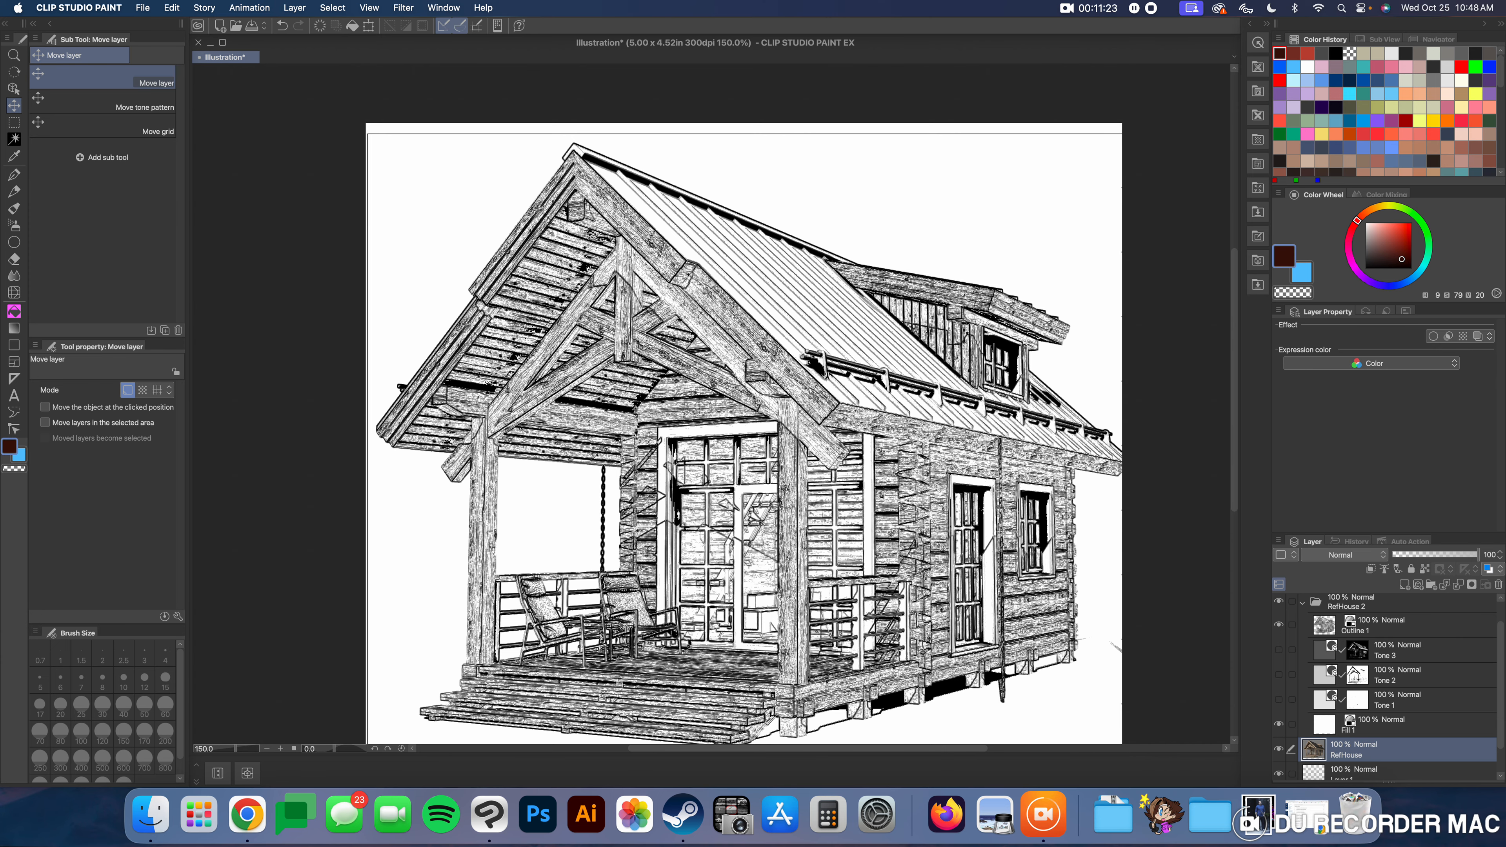
pyautogui.moveTo(1234, 376); pyautogui.dragTo(1236, 383)
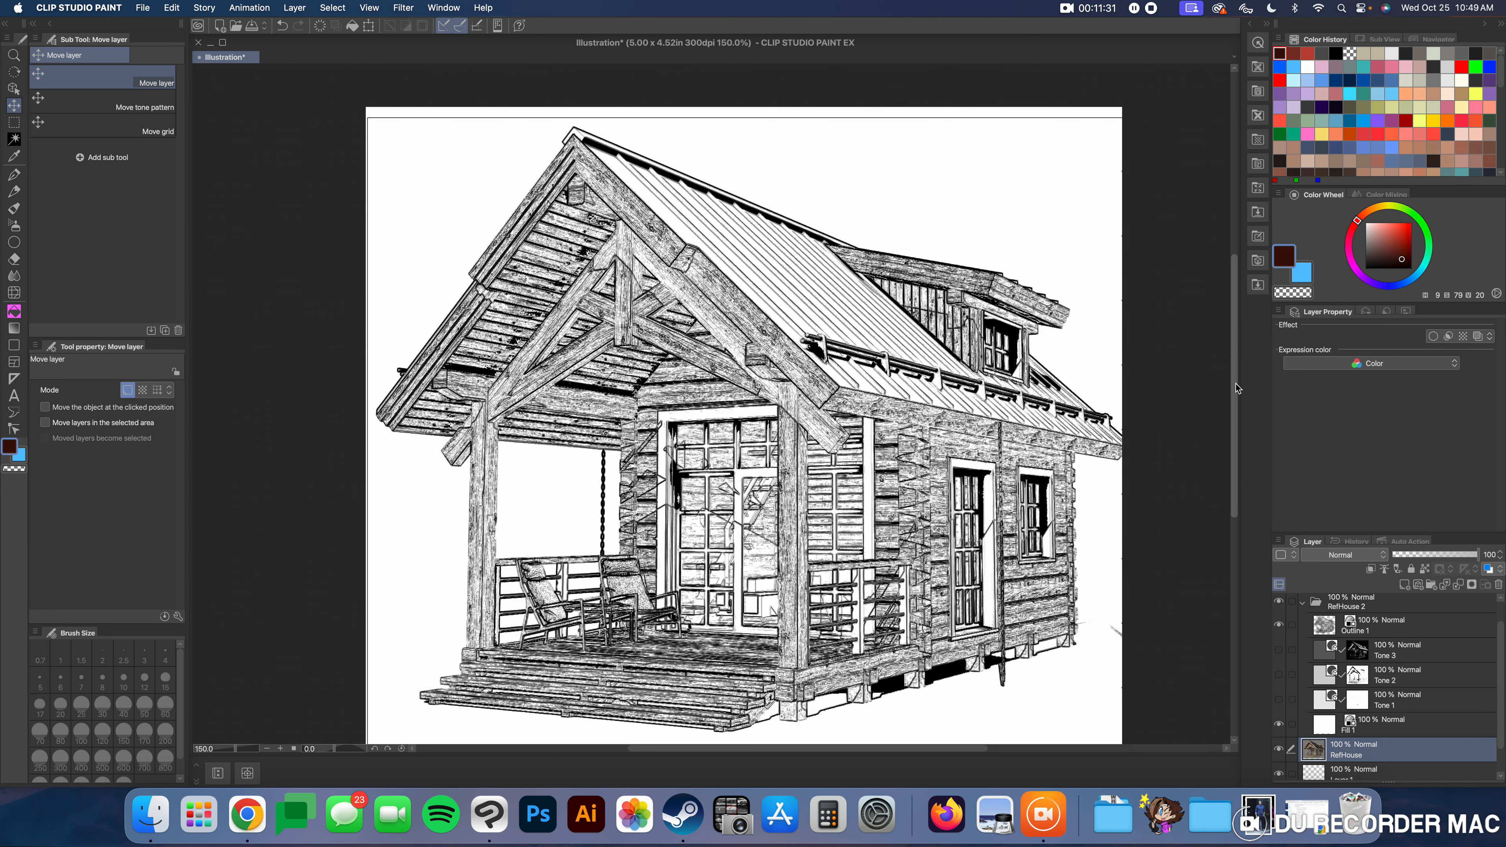
# Step: Lower the RefHouse 2 folder's opacity to 27% and hide the original RefHouse layer
pyautogui.click(1408, 601)
pyautogui.moveTo(1445, 557); pyautogui.dragTo(1429, 560)
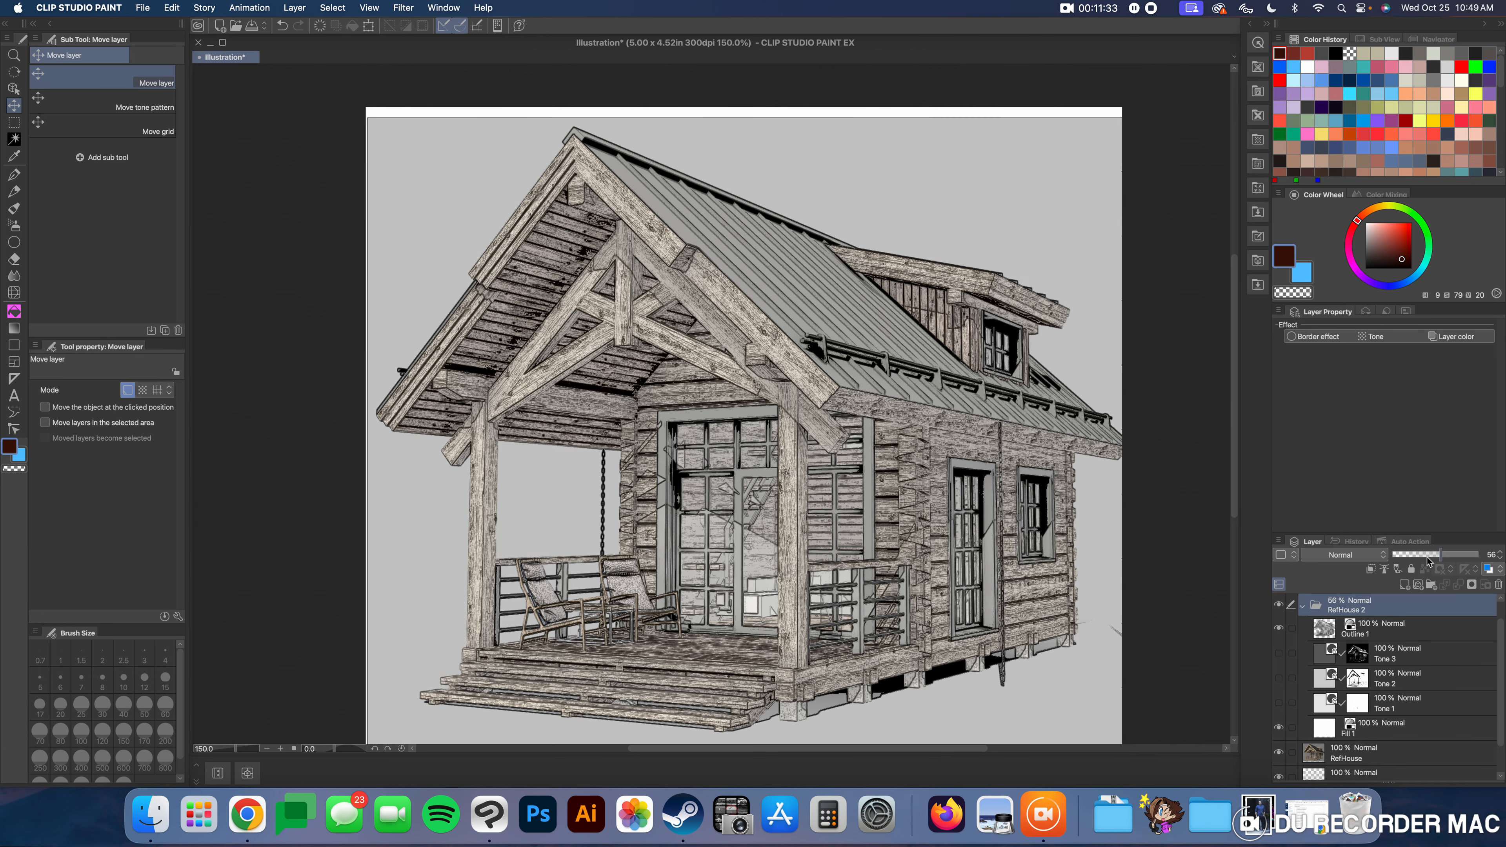
pyautogui.click(1278, 752)
pyautogui.click(1416, 555)
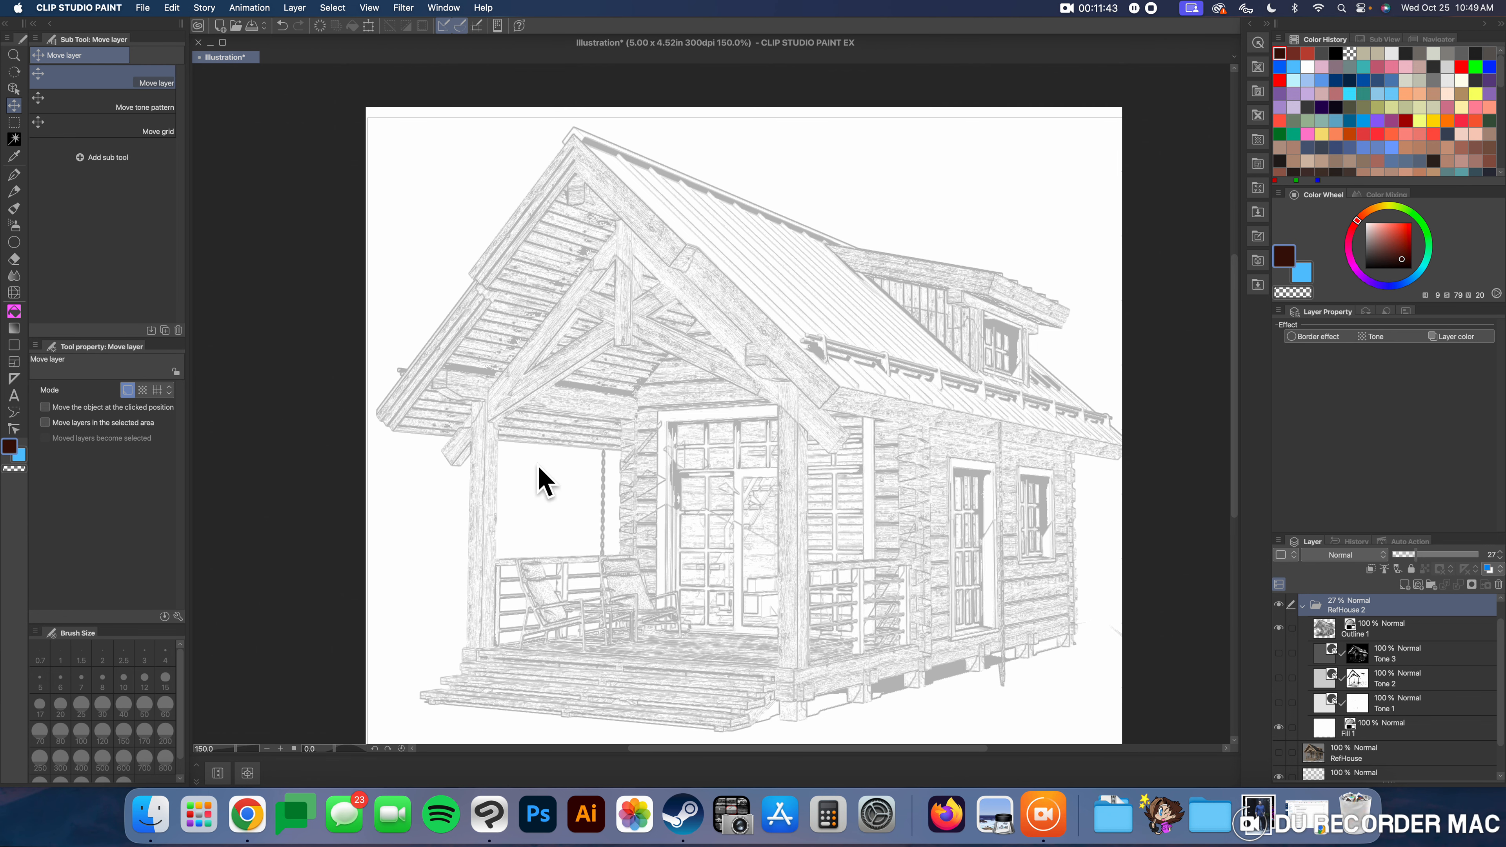
pyautogui.scroll(-1, 1002, 562)
pyautogui.scroll(1, 1002, 563)
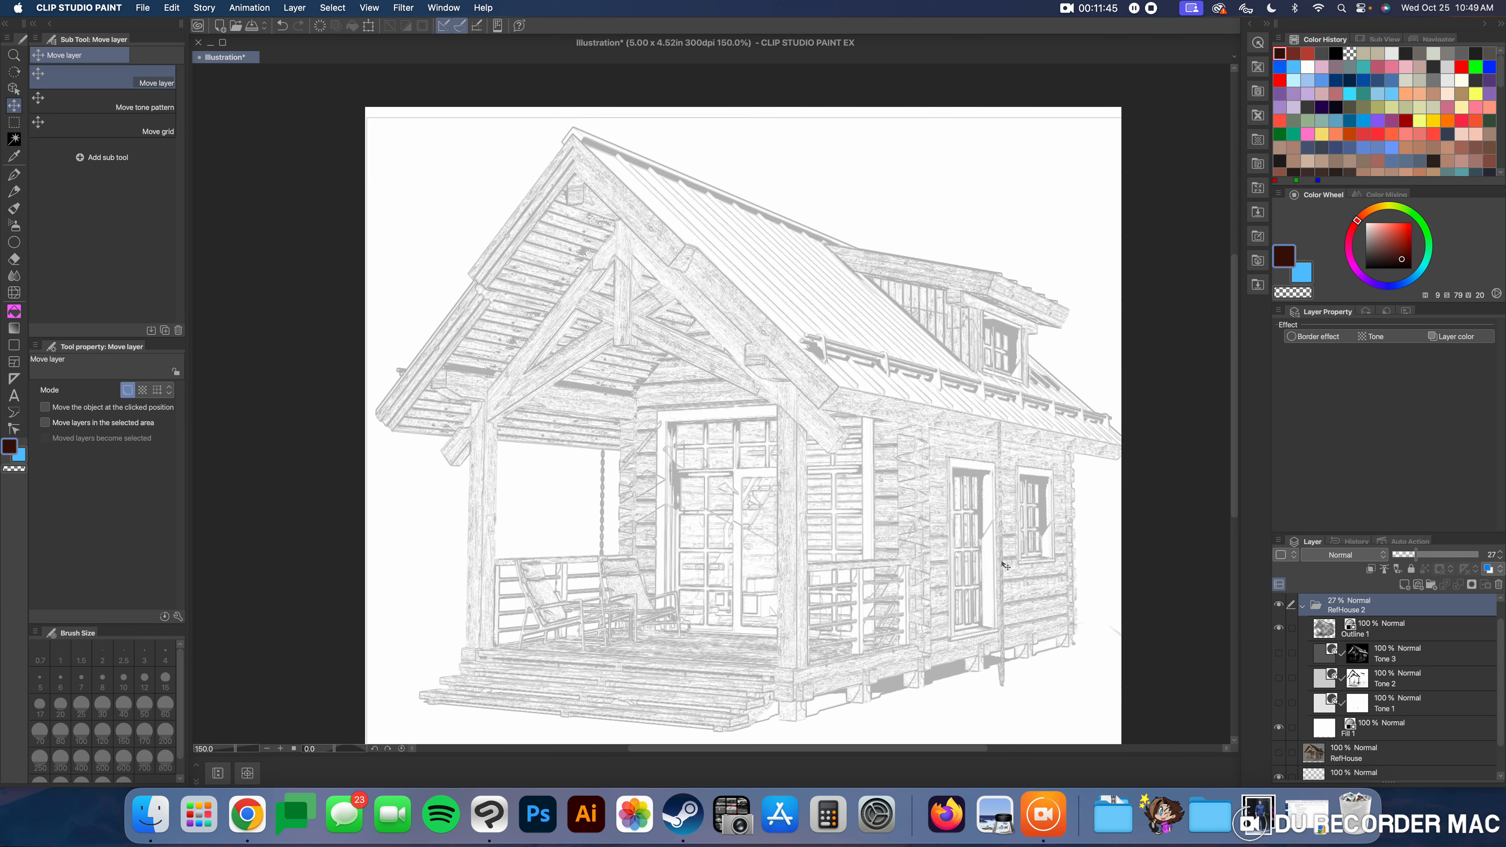
pyautogui.scroll(-1, 1234, 429)
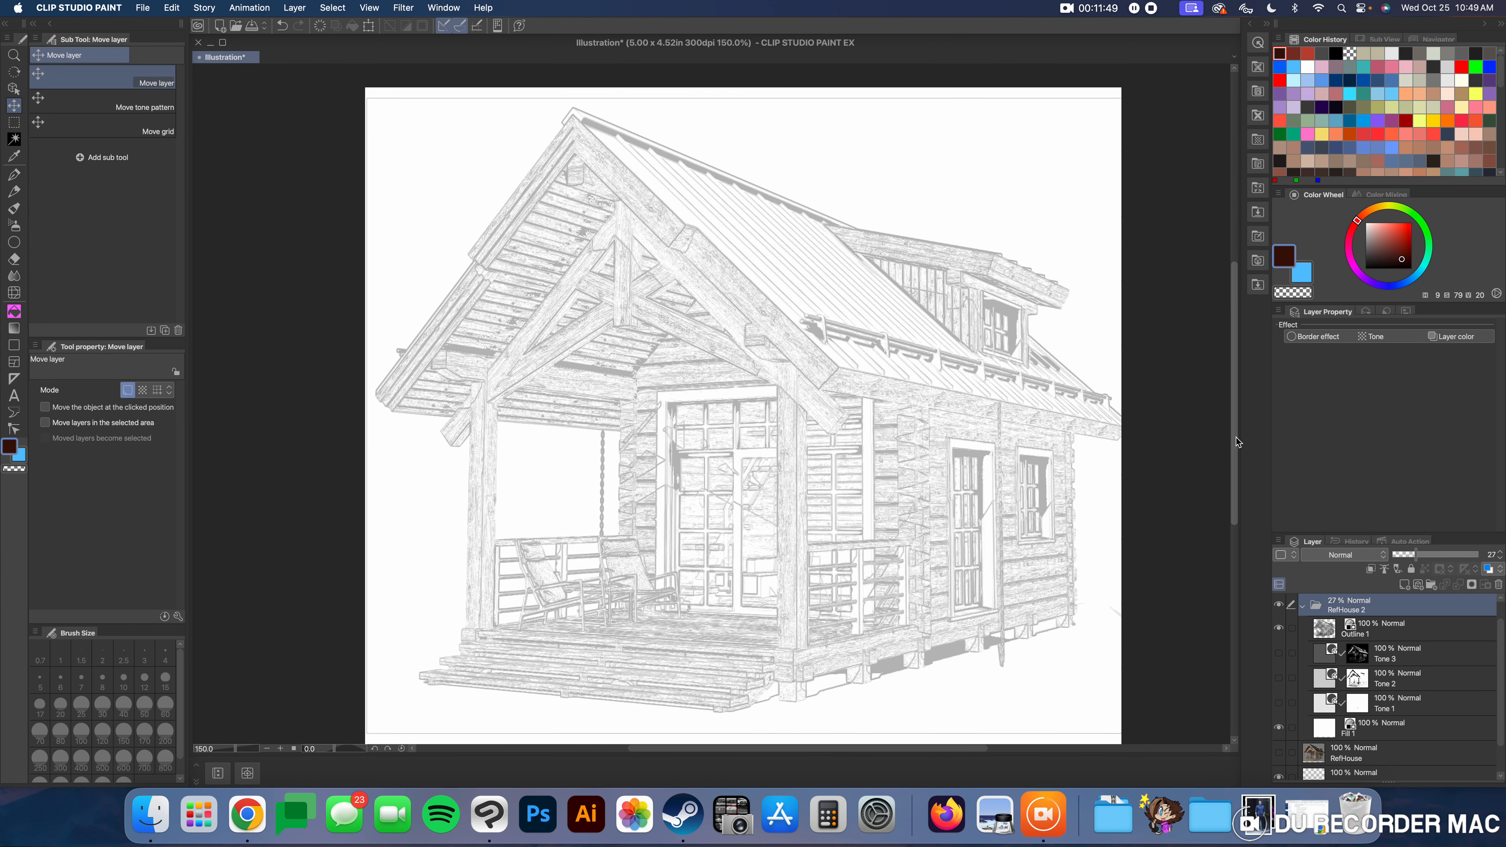
# Step: Collapse and hide the RefHouse 2 folder, and place the downloaded futuristic sci-fi corridor 3D material on the canvas
pyautogui.click(1303, 606)
pyautogui.click(1279, 629)
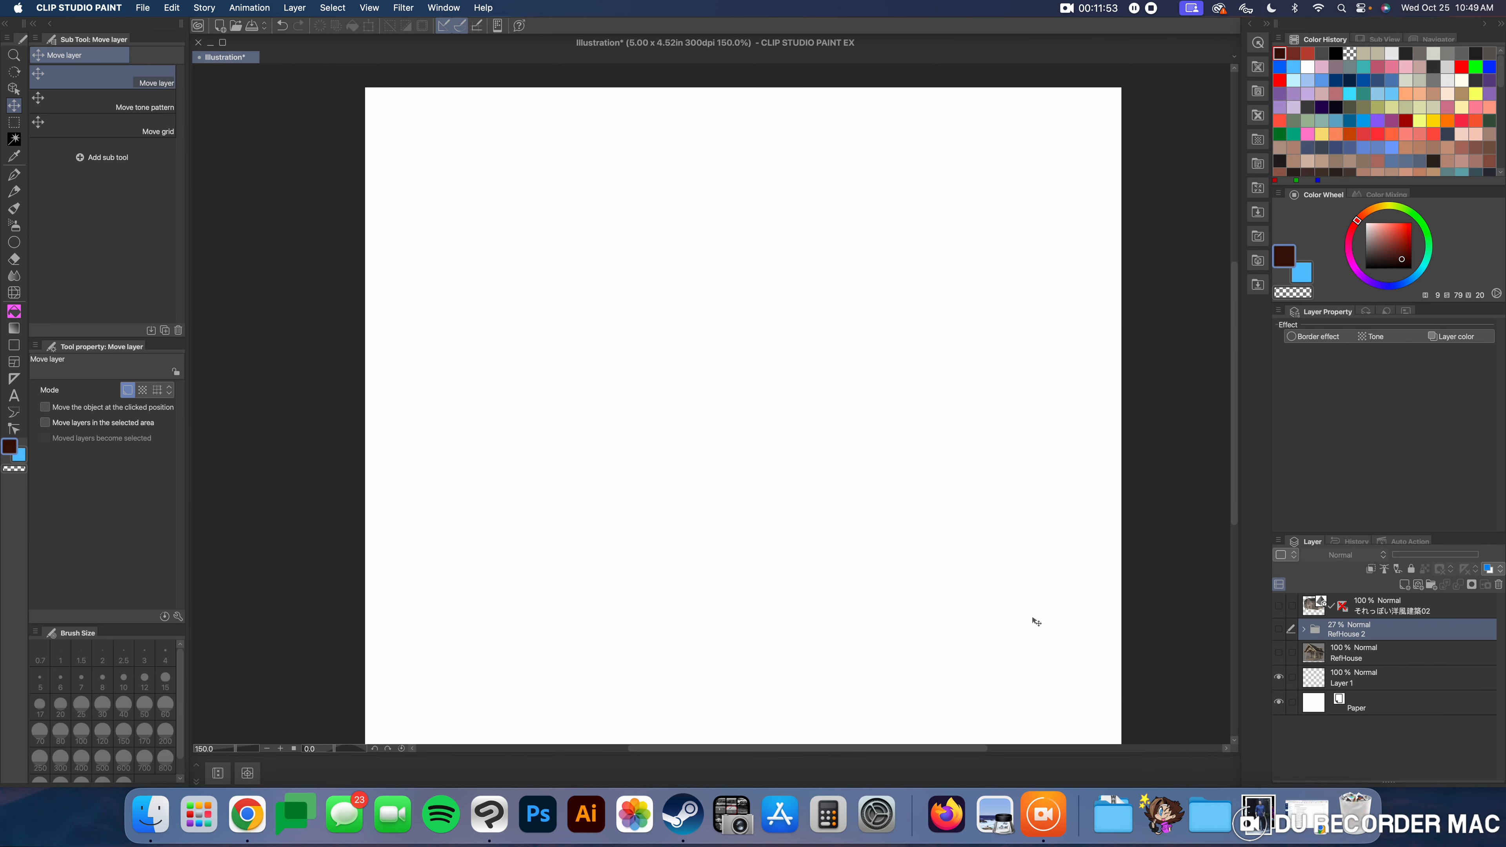
pyautogui.click(1260, 289)
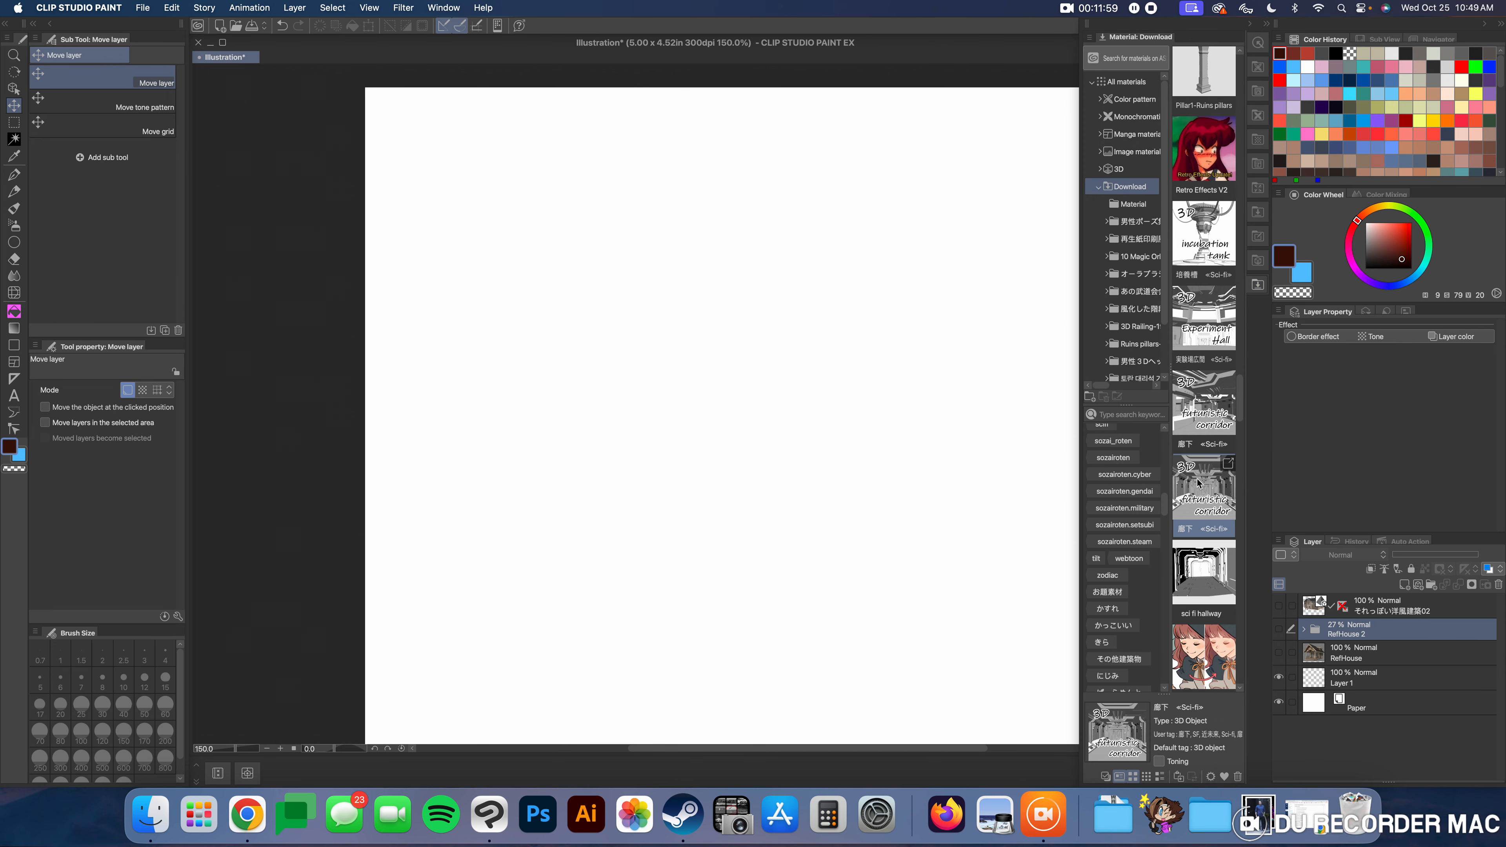
pyautogui.moveTo(1198, 483); pyautogui.dragTo(824, 467)
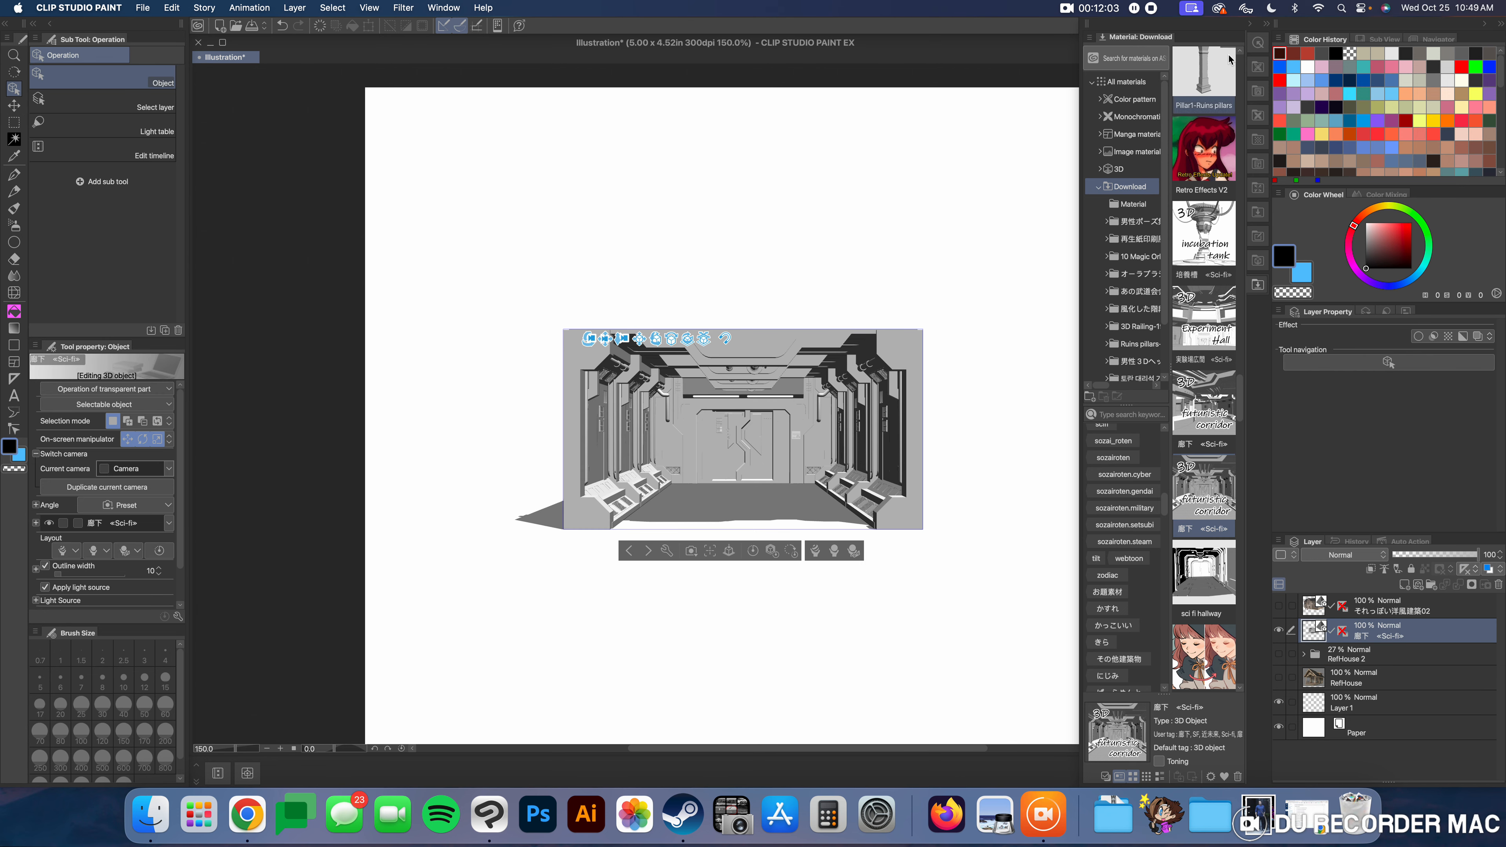
pyautogui.click(1250, 25)
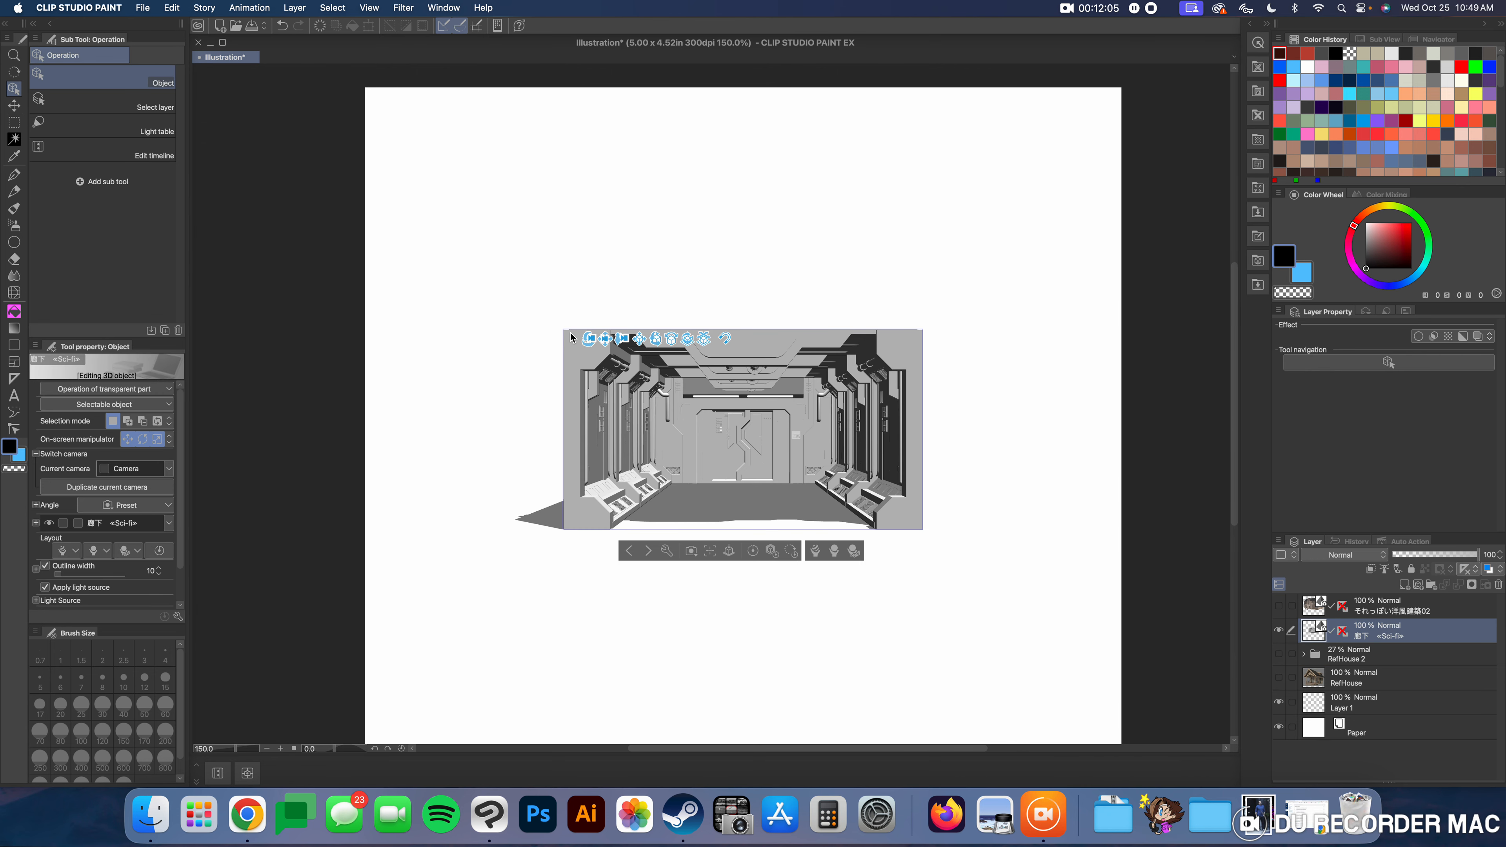
# Step: Reframe the 3D corridor so its interior fills the canvas at an angle, and convert its layer to lines and tones with the Extract line effect
pyautogui.moveTo(622, 339); pyautogui.dragTo(642, 456)
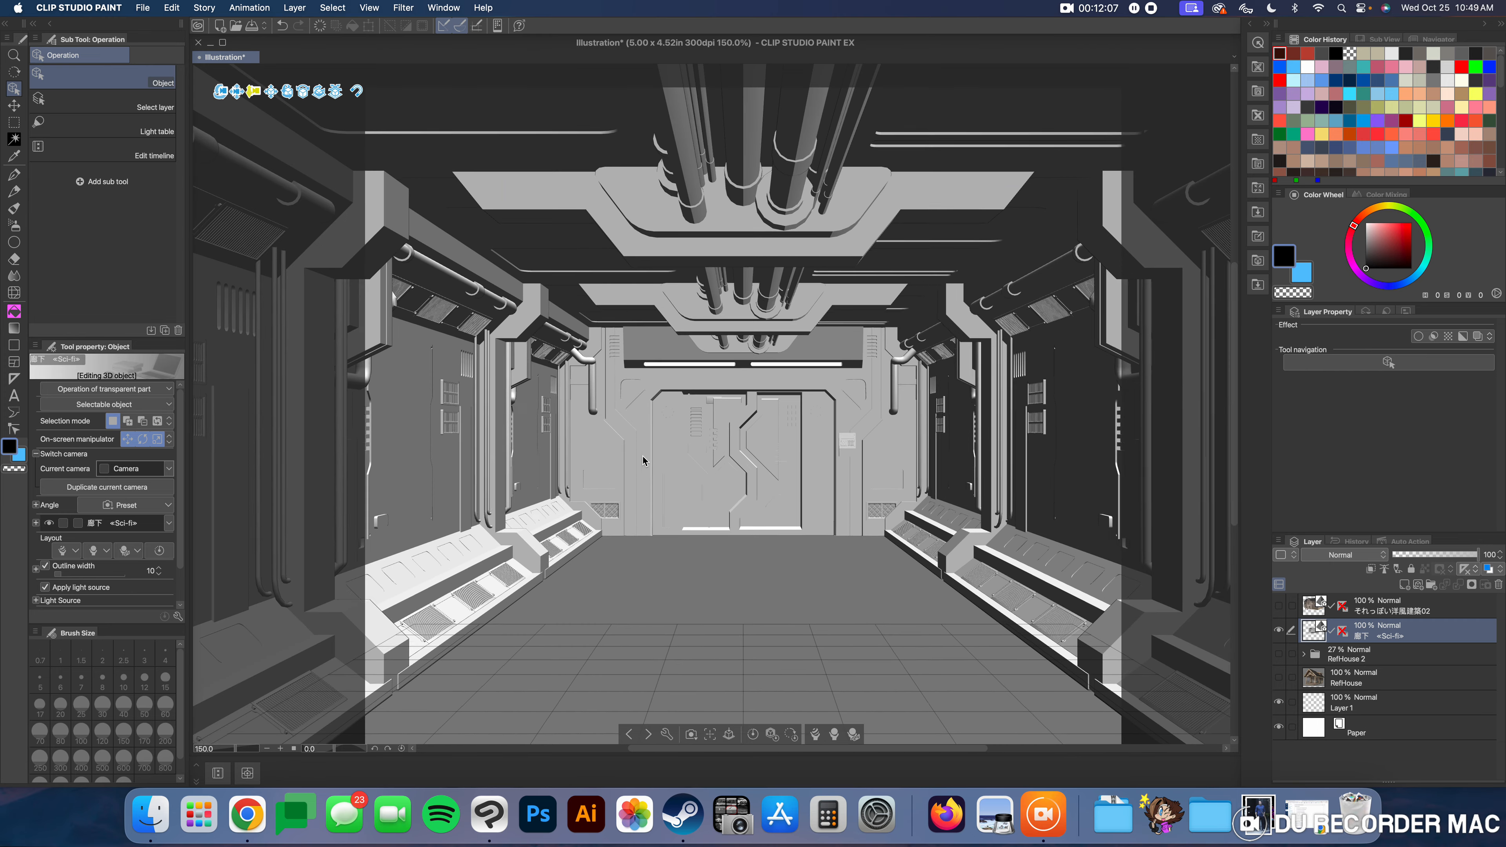
pyautogui.moveTo(220, 90); pyautogui.dragTo(199, 98)
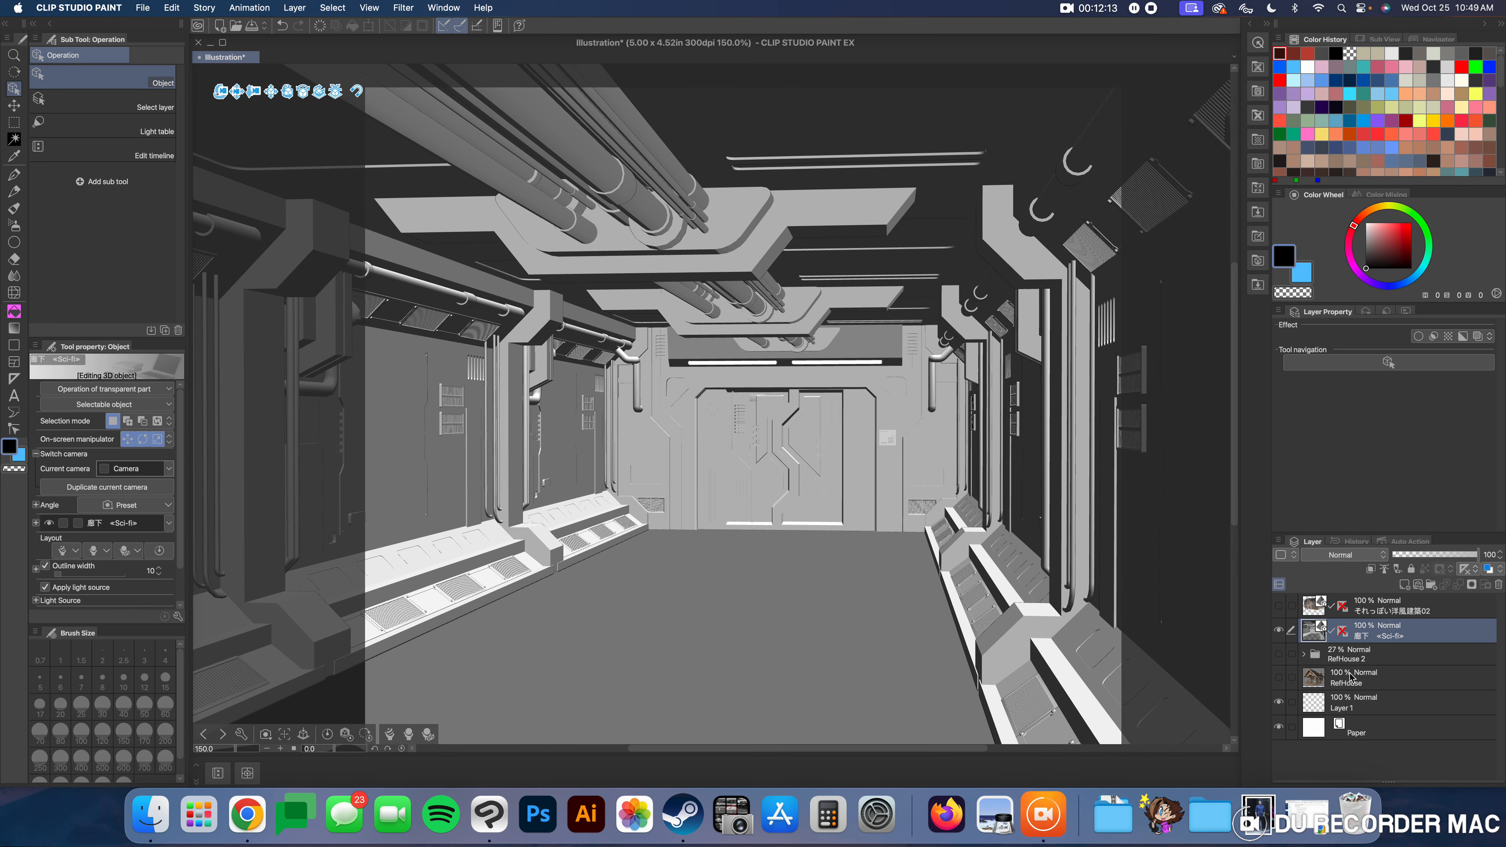
pyautogui.click(1433, 337)
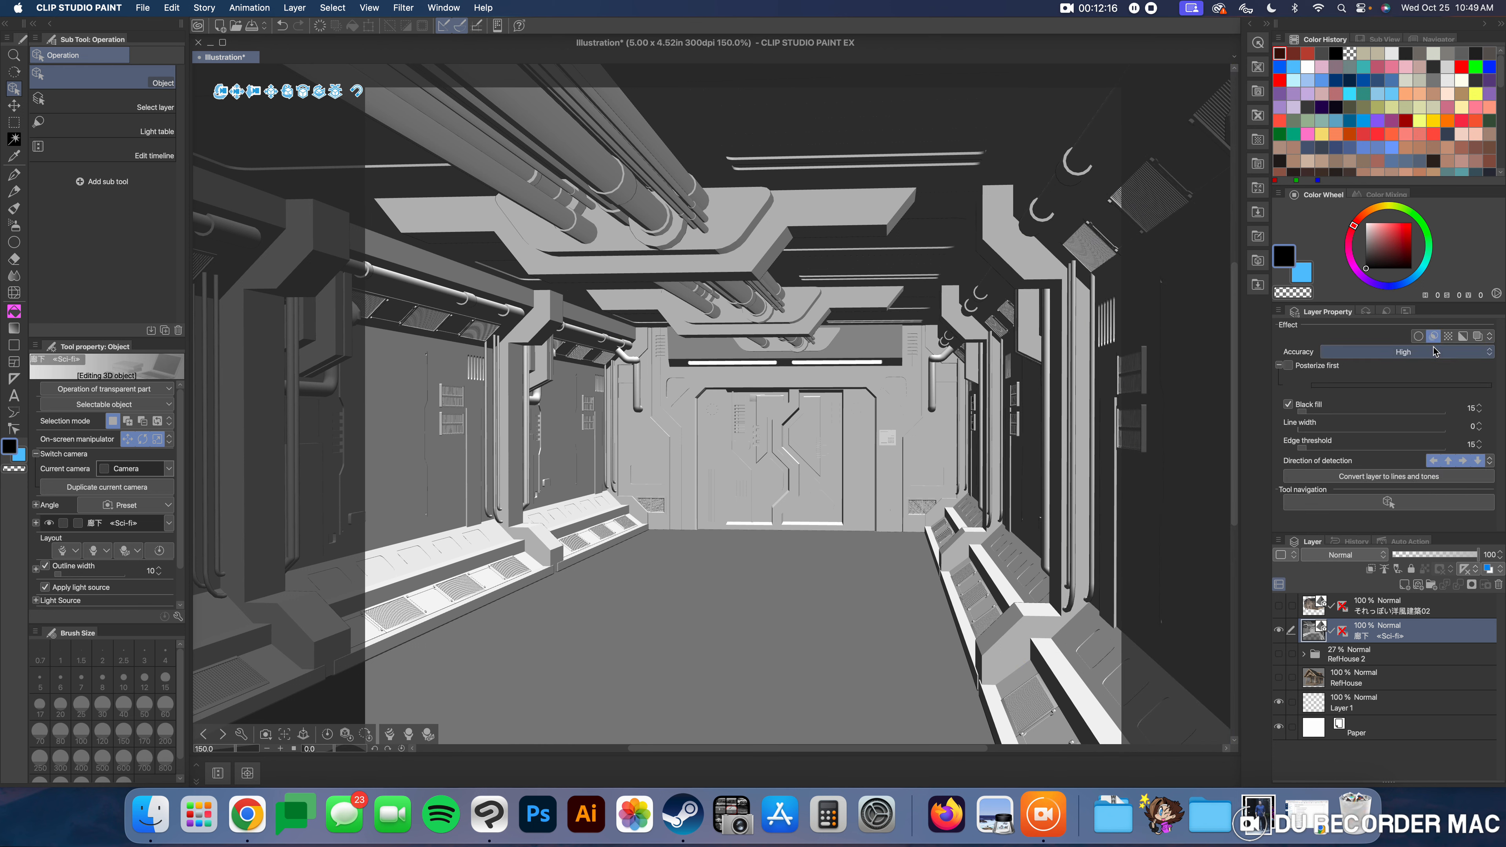
pyautogui.click(1396, 478)
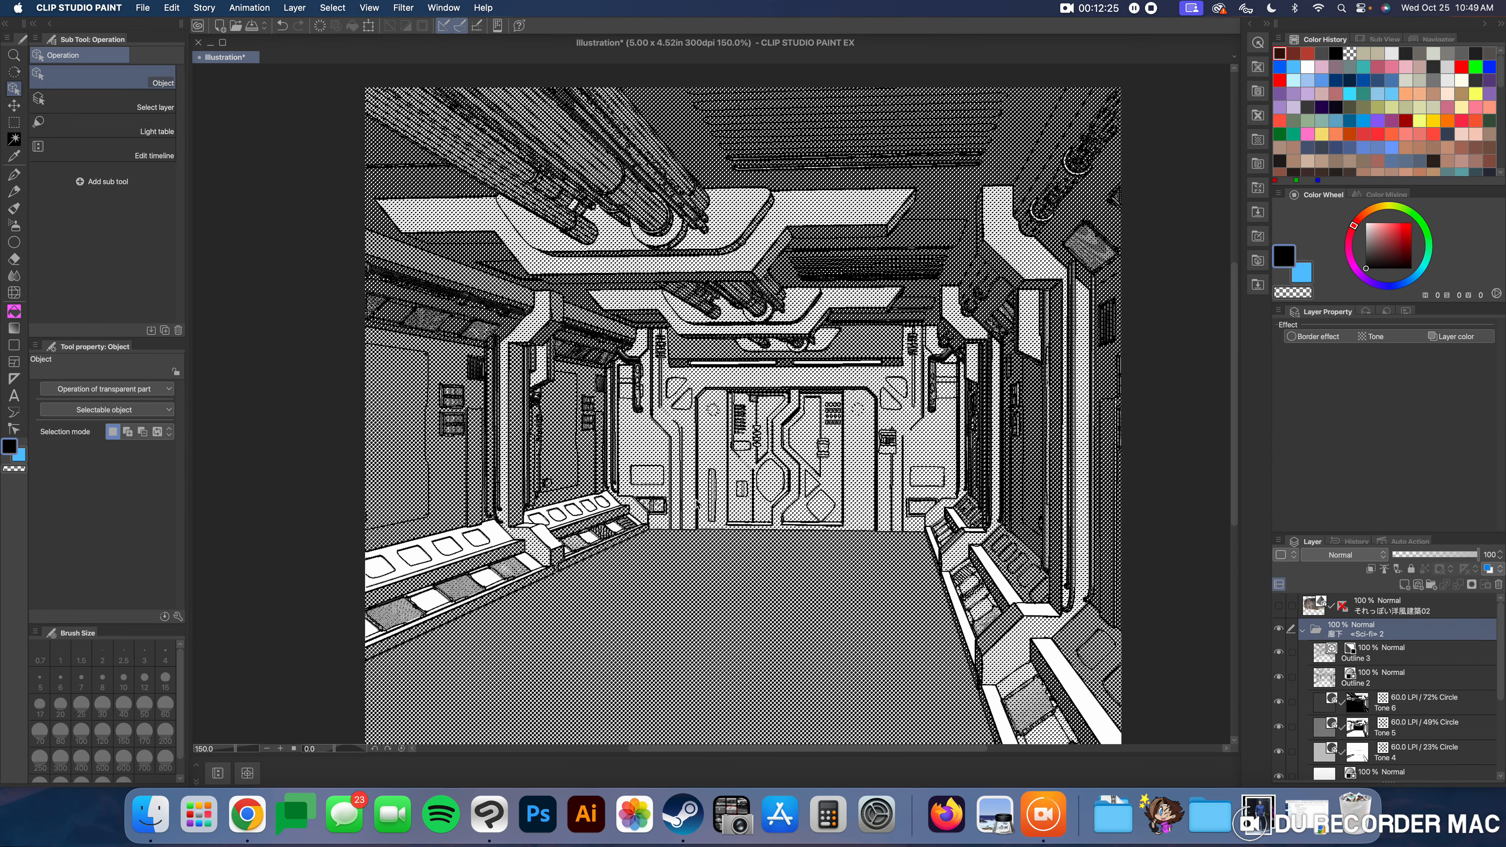
# Step: Turn off the Tone effect on the corridor's Tone 6, Tone 5 and Tone 4 layers to make them flat gray fills
pyautogui.scroll(-2, 1465, 694)
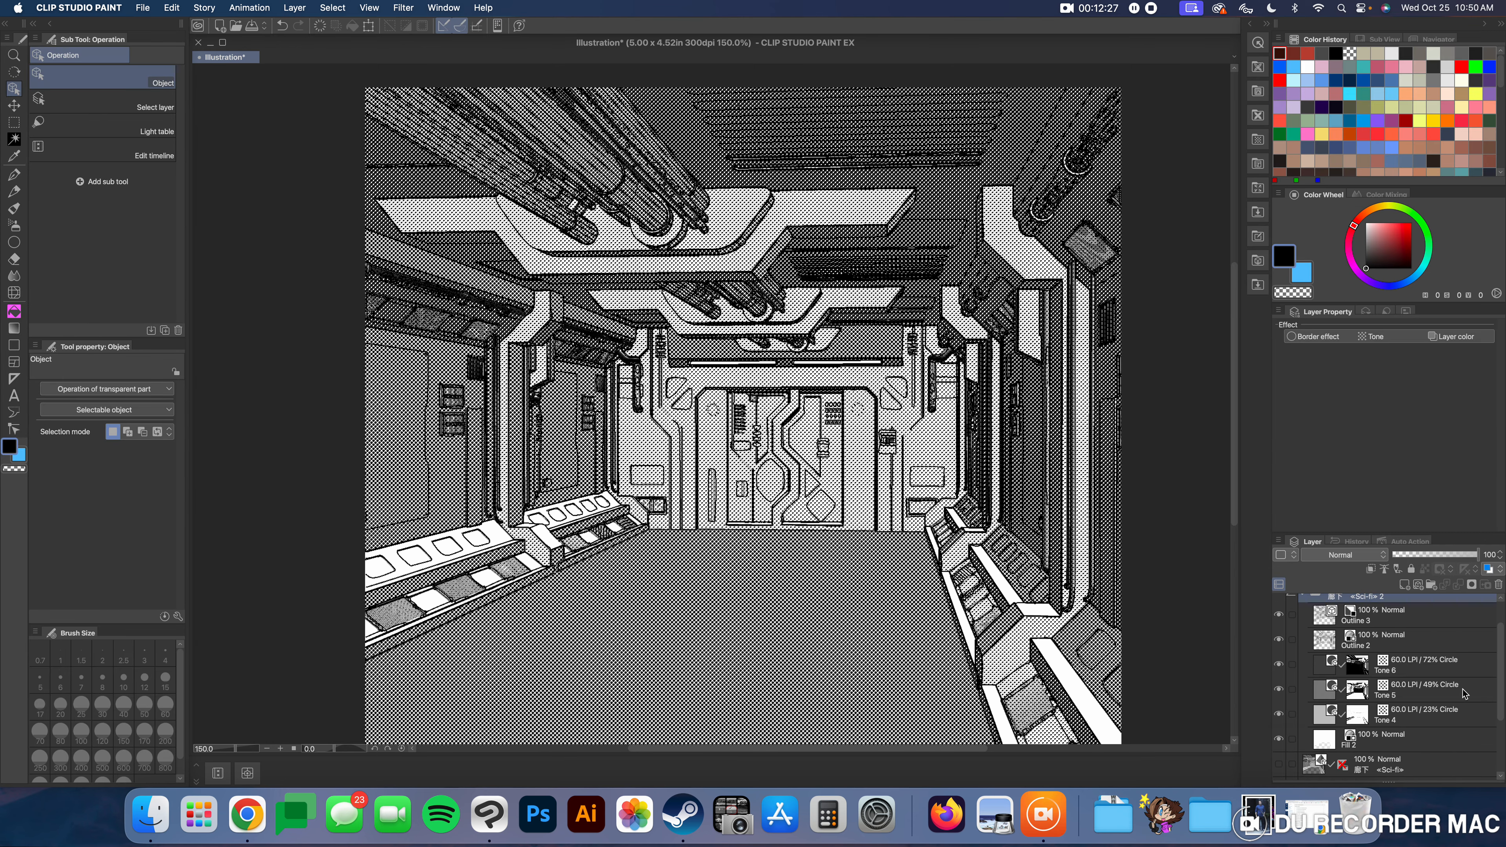
pyautogui.click(1458, 666)
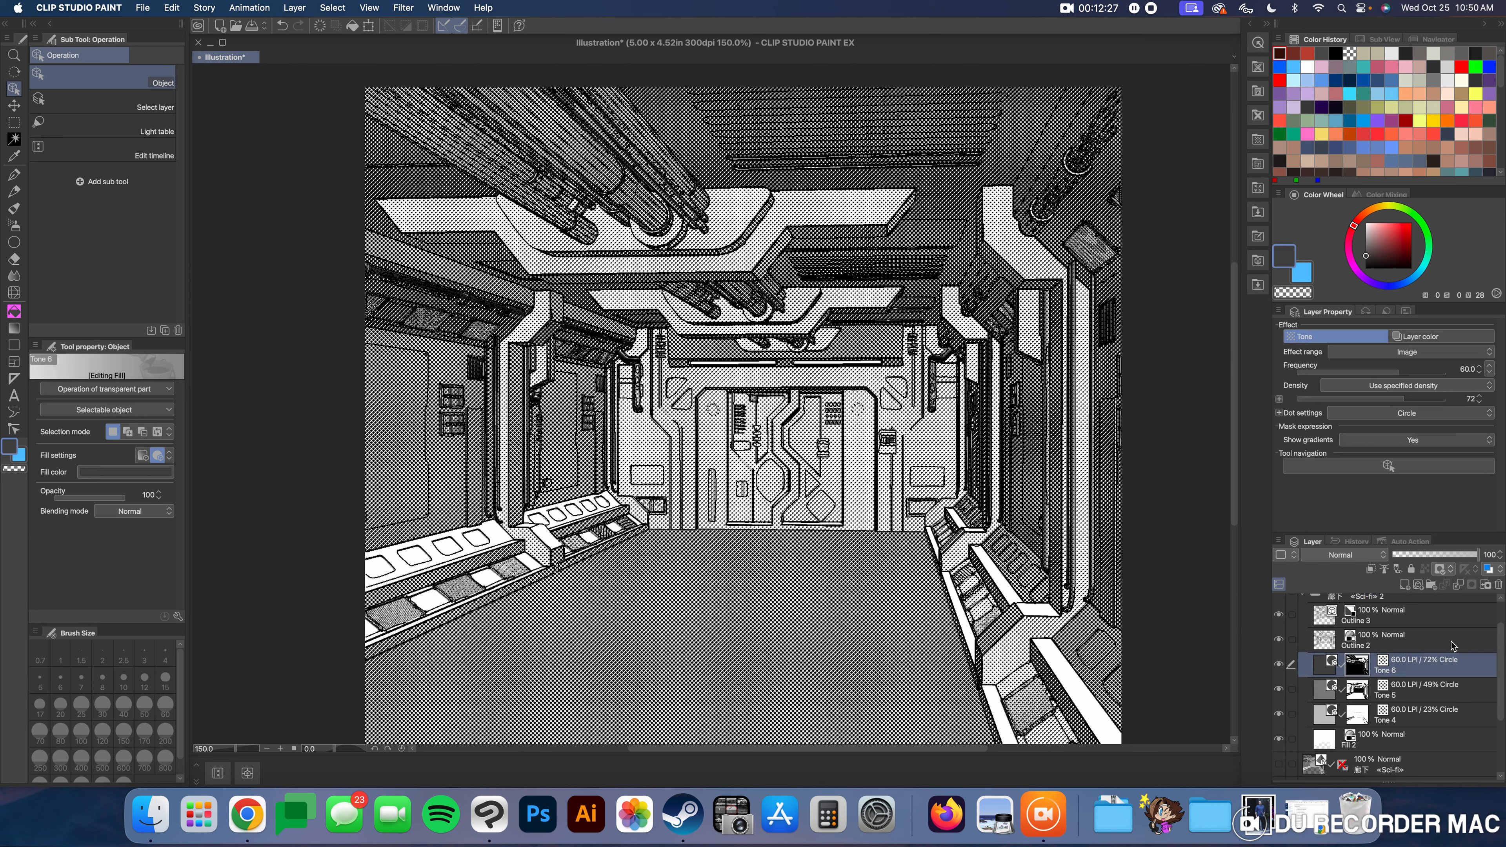
pyautogui.click(1312, 336)
pyautogui.click(1418, 691)
pyautogui.click(1300, 336)
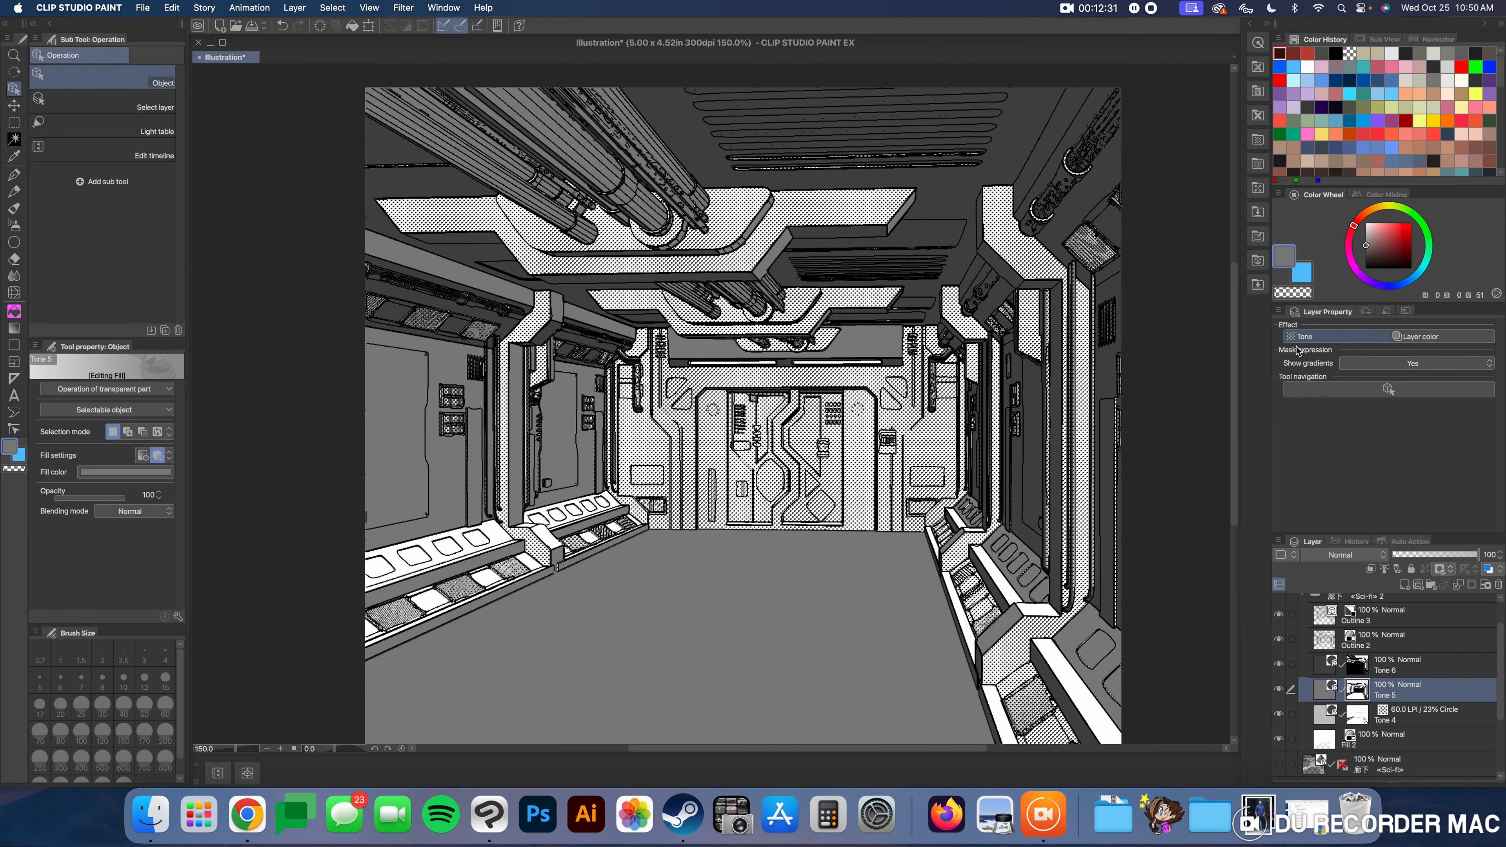
pyautogui.click(1421, 719)
pyautogui.click(1299, 336)
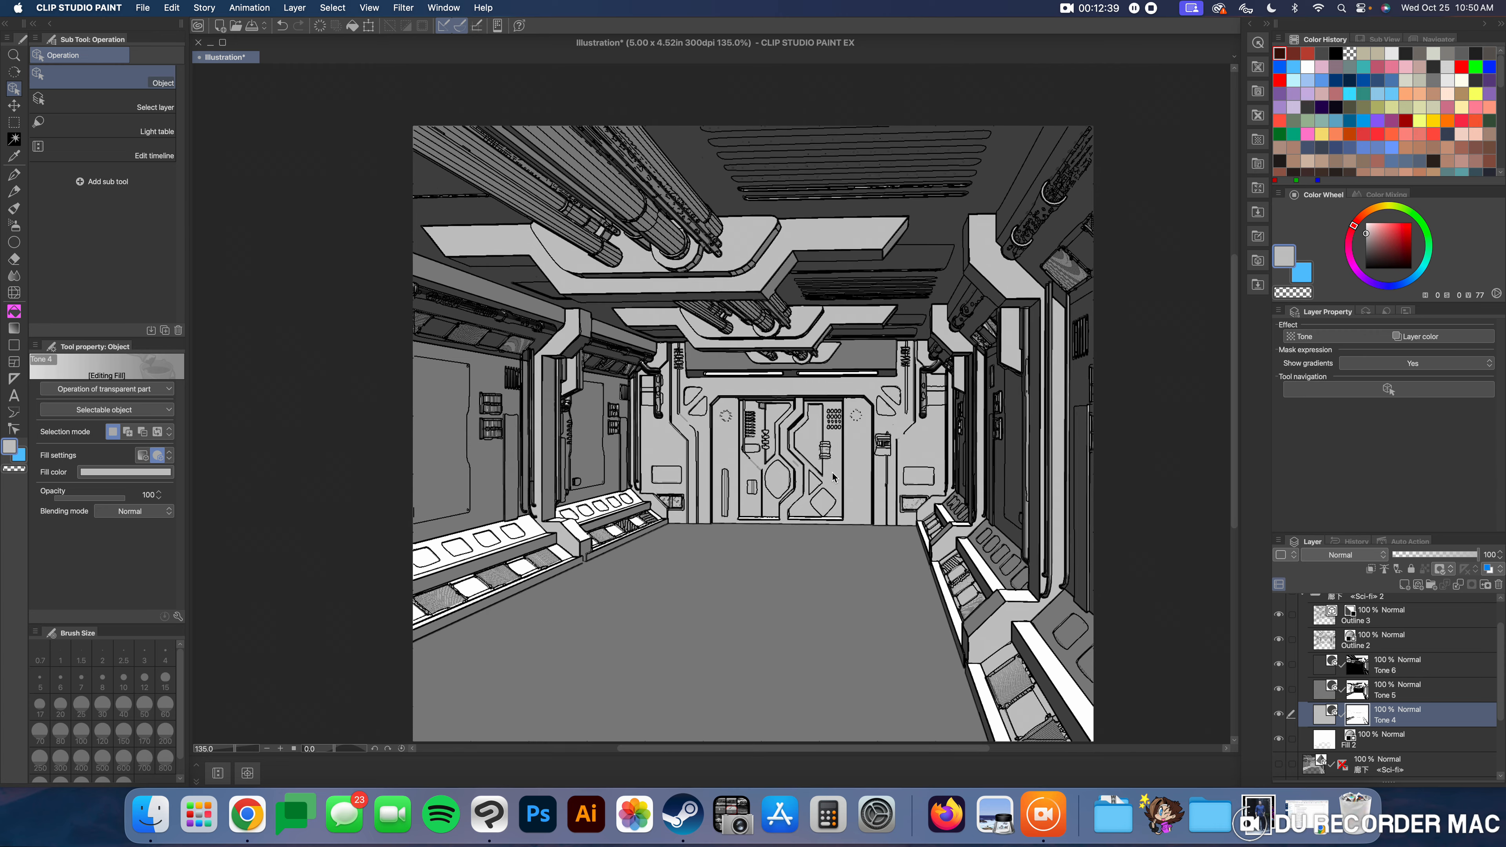
# Step: Check the corridor's line art by toggling Outline 2 off and on, and hide the Outline 3 layer
pyautogui.click(1278, 640)
pyautogui.click(1278, 639)
pyautogui.click(1277, 620)
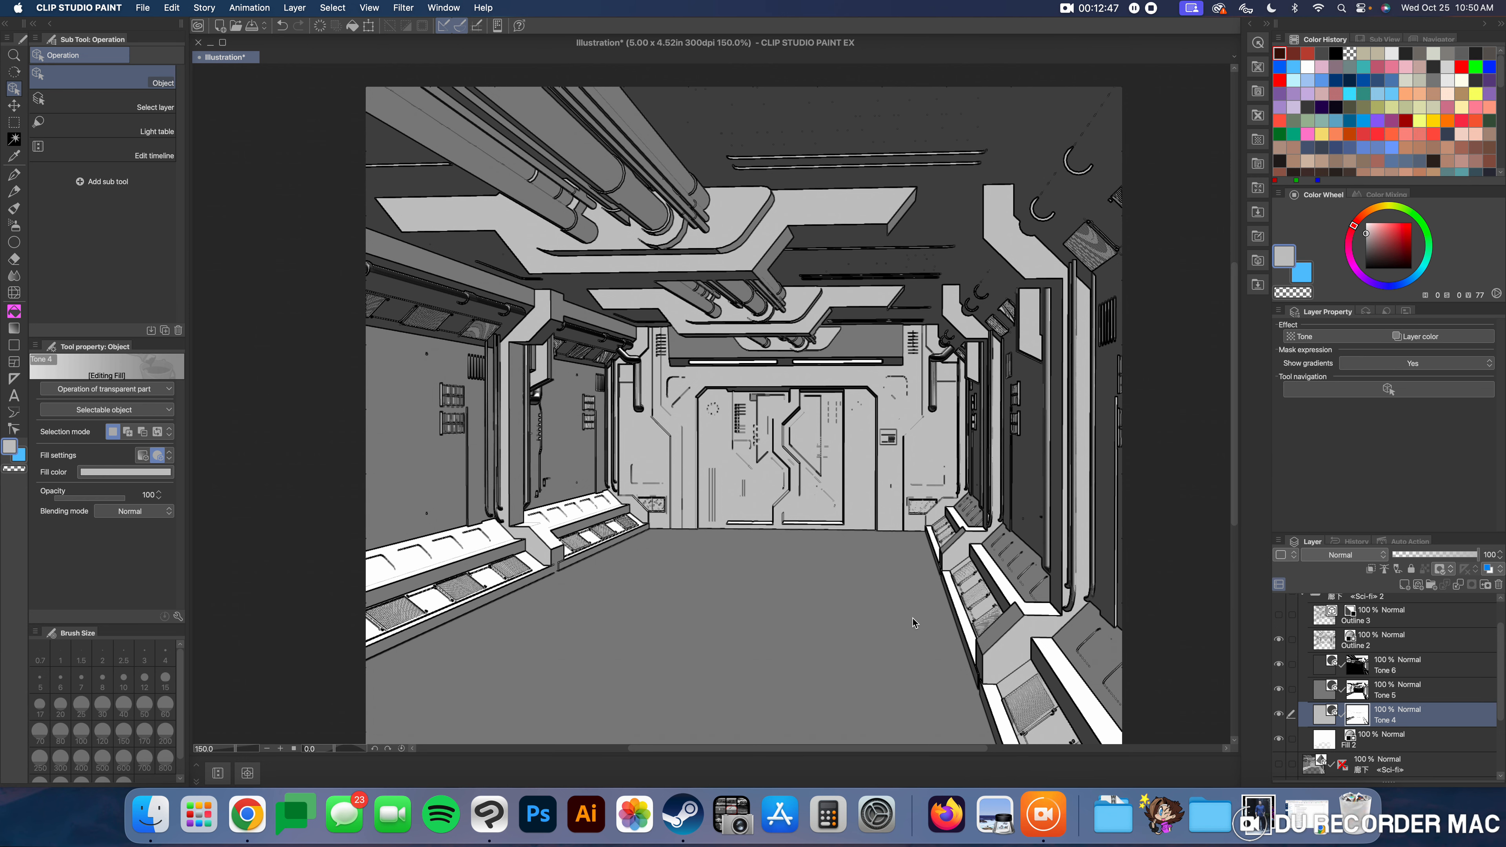
pyautogui.scroll(-1, 912, 618)
pyautogui.moveTo(1231, 382); pyautogui.dragTo(1233, 397)
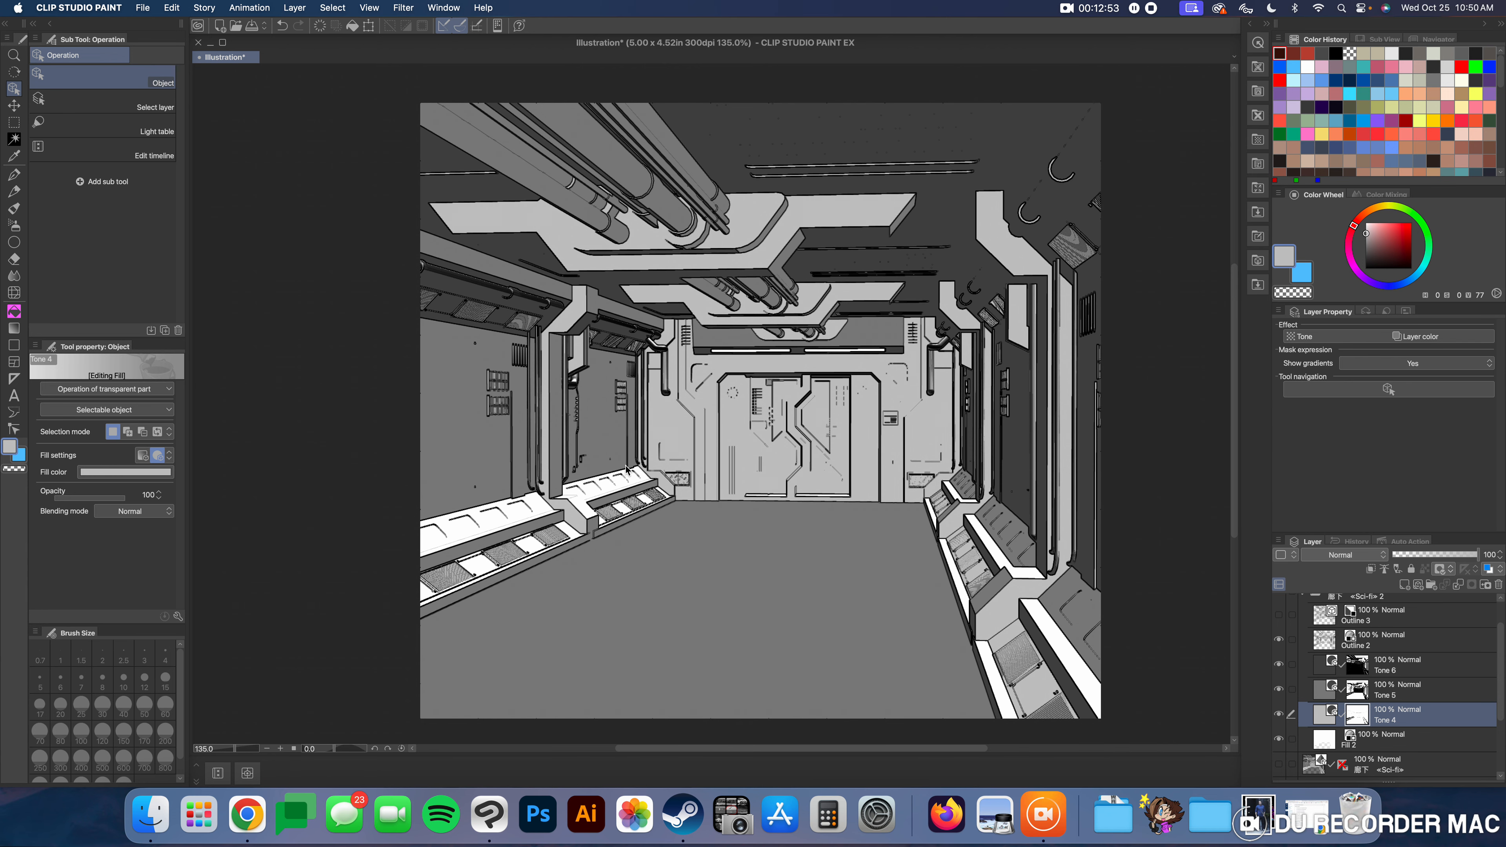
pyautogui.scroll(1, 705, 486)
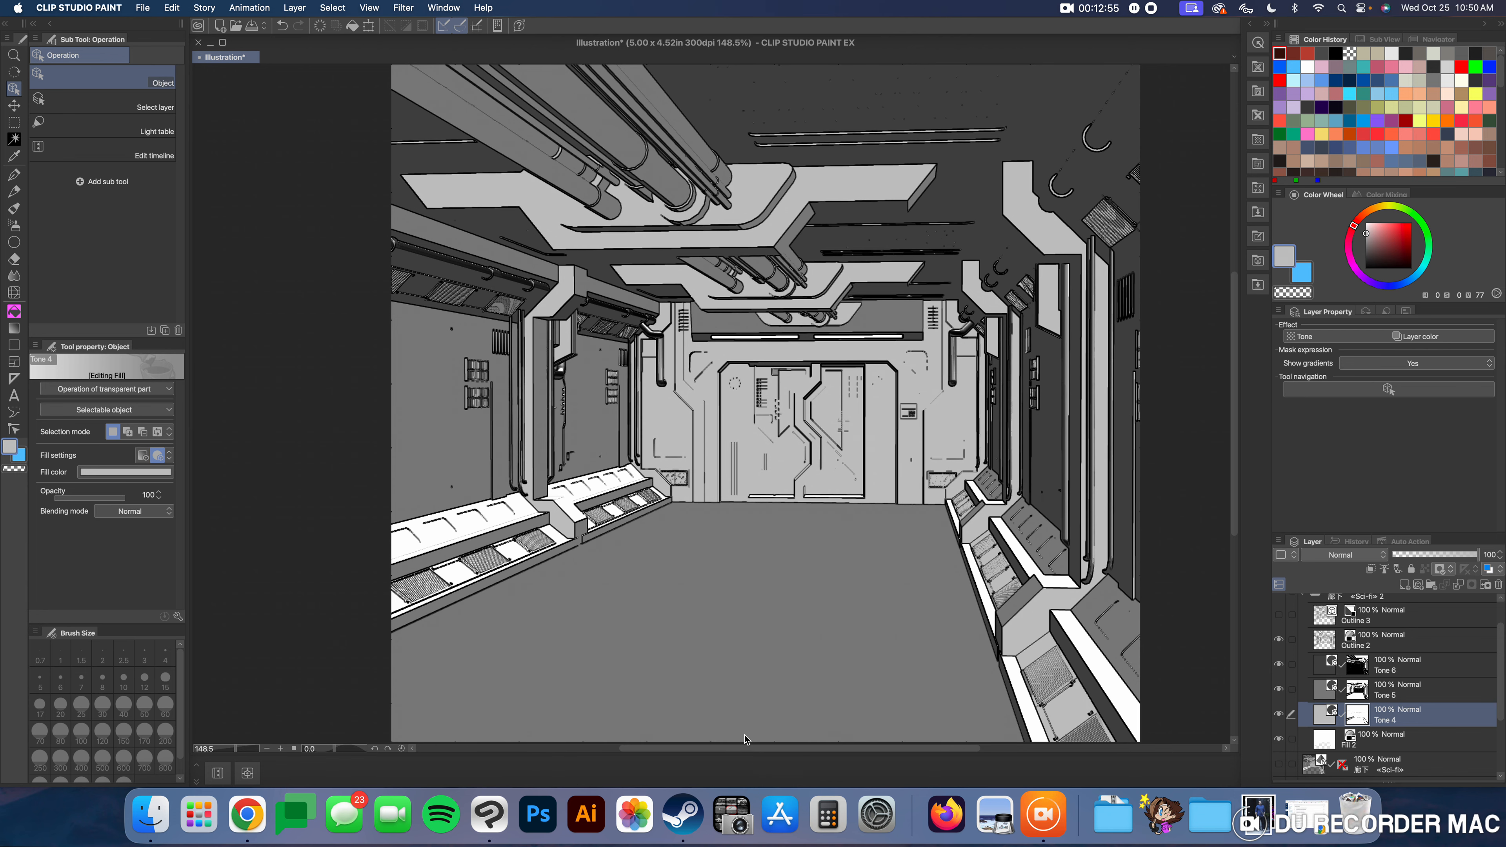
pyautogui.hscroll(2, 848, 709)
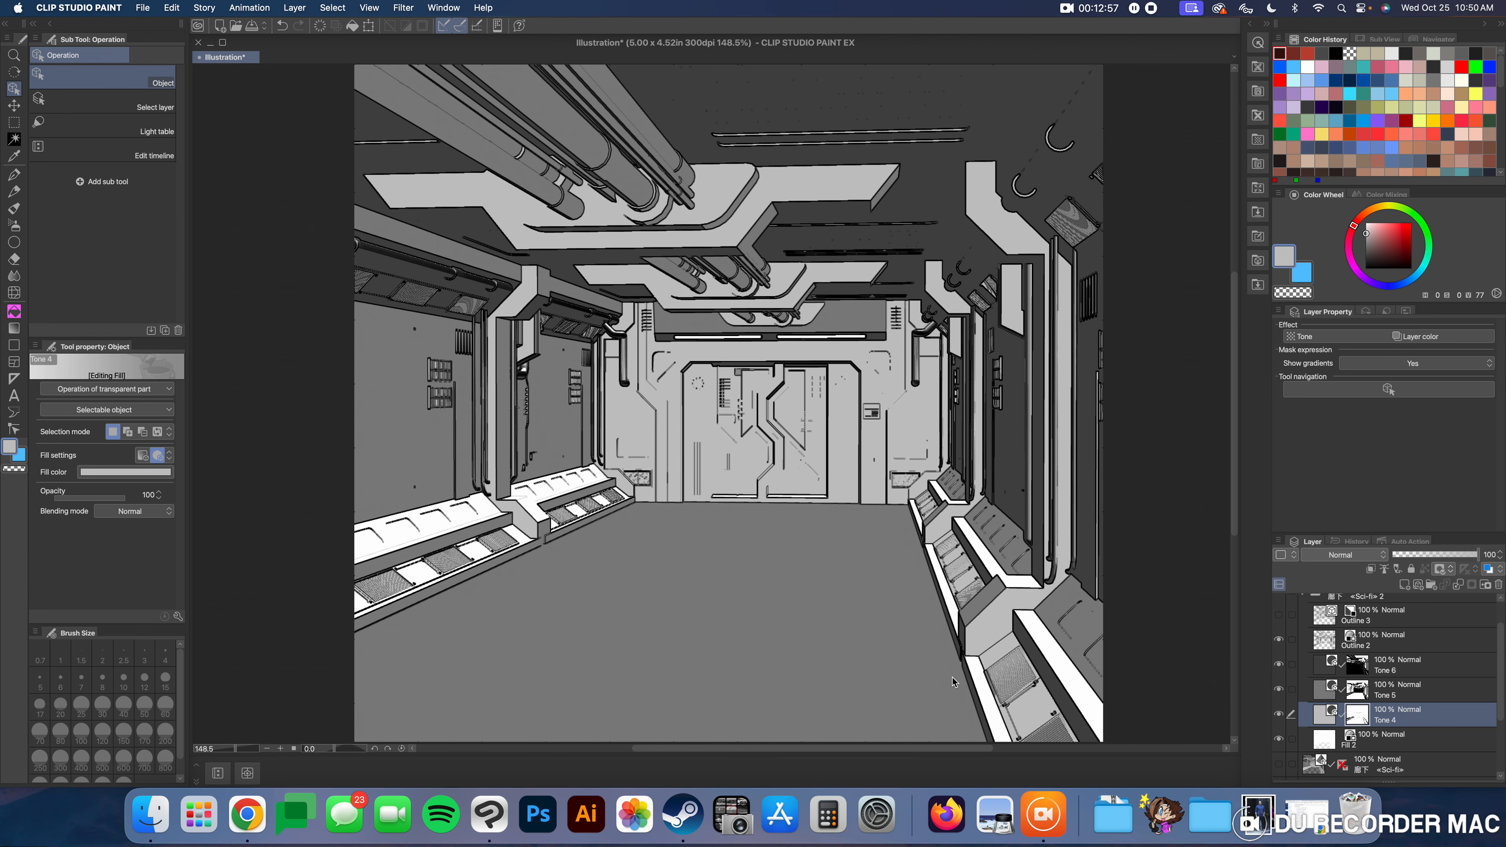